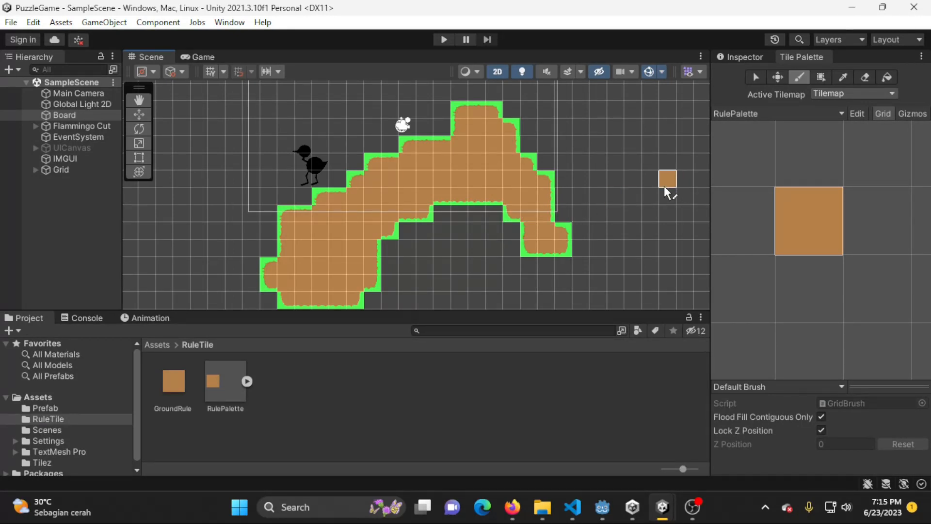
# Step: Paint more ground rule tiles onto the Tilemap, extending the terrain to the right, upward and into the gap beneath the arch
pyautogui.moveTo(497, 140)
pyautogui.mouseDown()
pyautogui.moveTo(630, 199)
pyautogui.moveTo(519, 207)
pyautogui.moveTo(601, 185)
pyautogui.moveTo(600, 219)
pyautogui.moveTo(614, 245)
pyautogui.mouseUp()
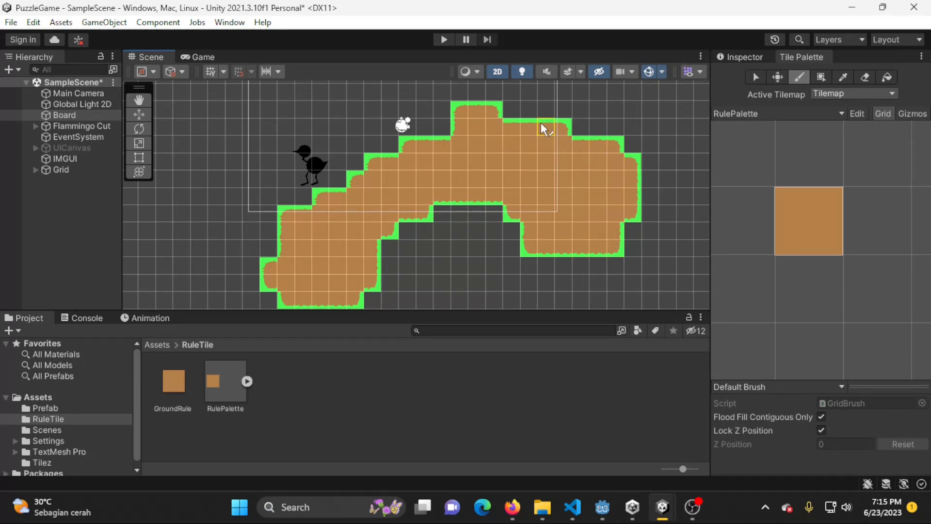
pyautogui.moveTo(549, 225); pyautogui.dragTo(494, 215)
pyautogui.moveTo(597, 111); pyautogui.dragTo(571, 99)
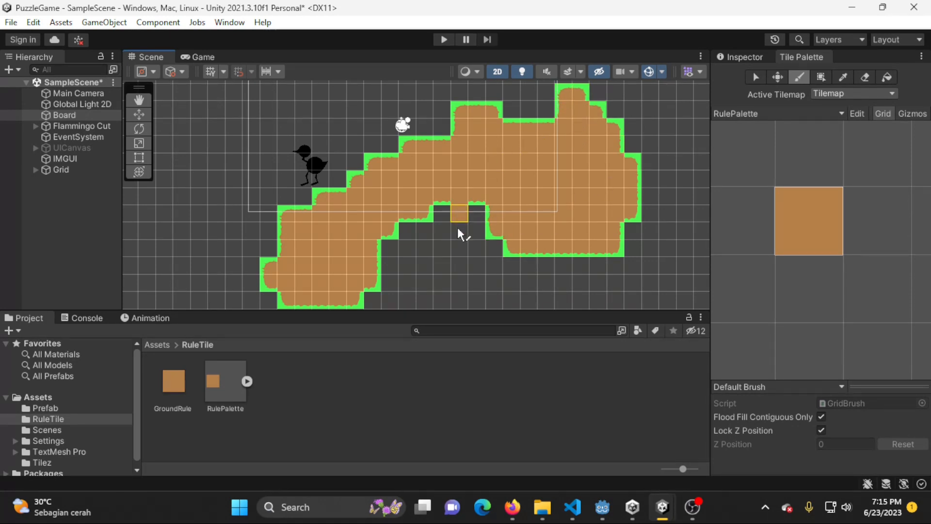
pyautogui.moveTo(457, 227)
pyautogui.mouseDown()
pyautogui.moveTo(520, 148)
pyautogui.moveTo(447, 211)
pyautogui.moveTo(466, 243)
pyautogui.moveTo(387, 232)
pyautogui.mouseUp()
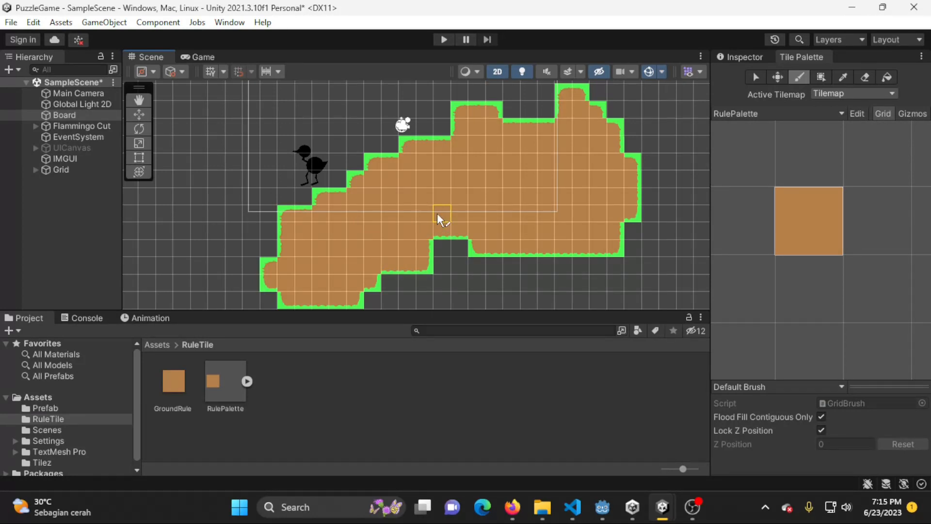
pyautogui.moveTo(522, 198)
pyautogui.mouseDown(button='middle')
pyautogui.moveTo(543, 185)
pyautogui.moveTo(525, 199)
pyautogui.mouseUp(button='middle')
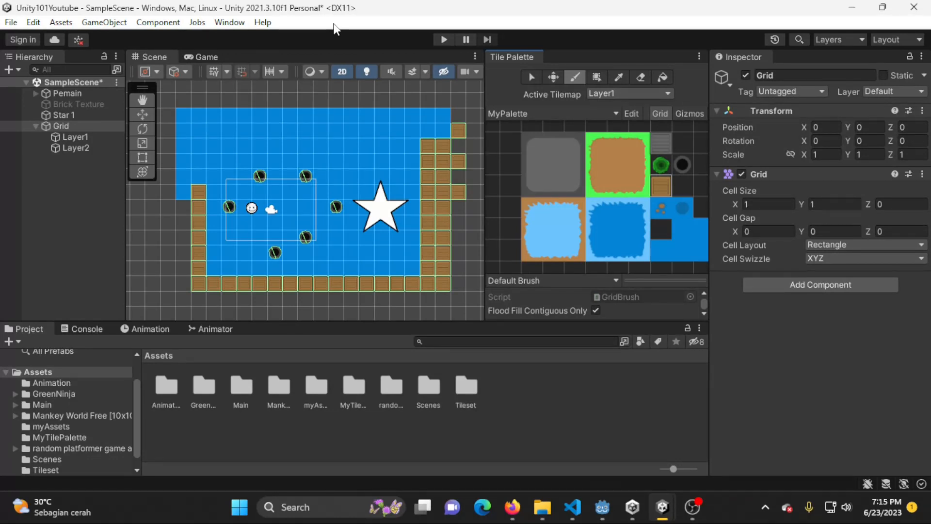
# Step: Open the Package Manager, list the packages in the project, and view the 2D Tilemap Extras details within the 2D feature
pyautogui.click(228, 23)
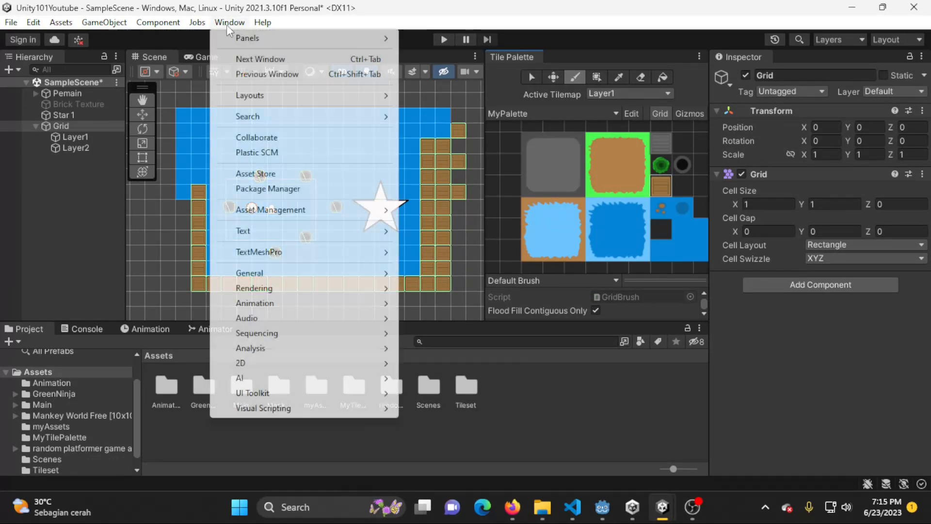
pyautogui.click(321, 188)
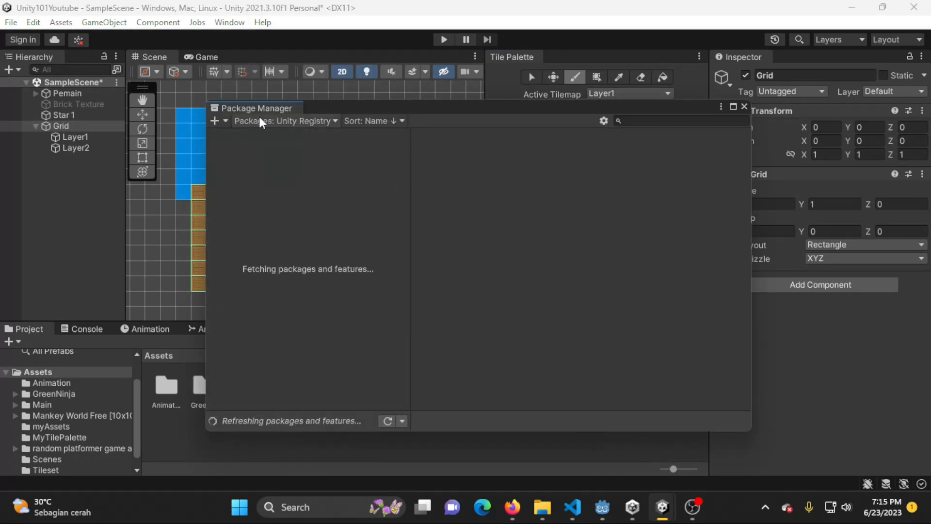
pyautogui.click(280, 122)
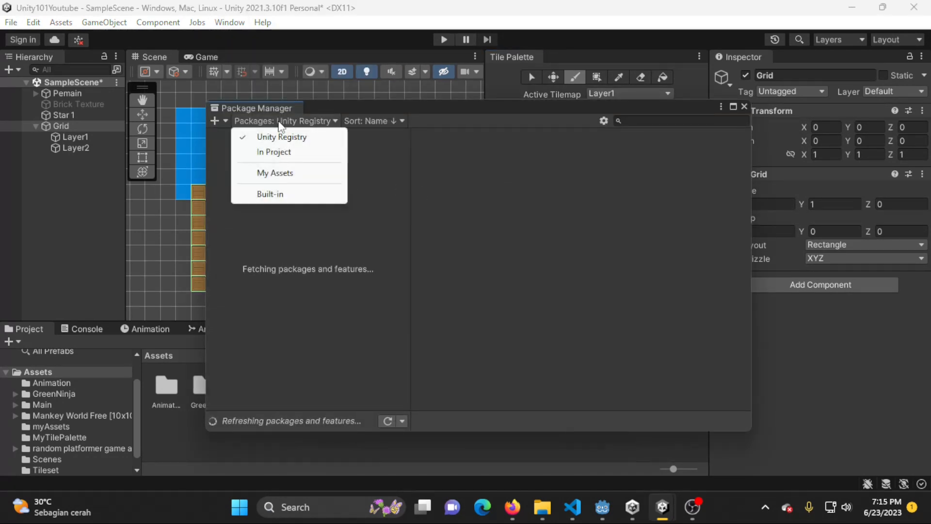
pyautogui.click(286, 152)
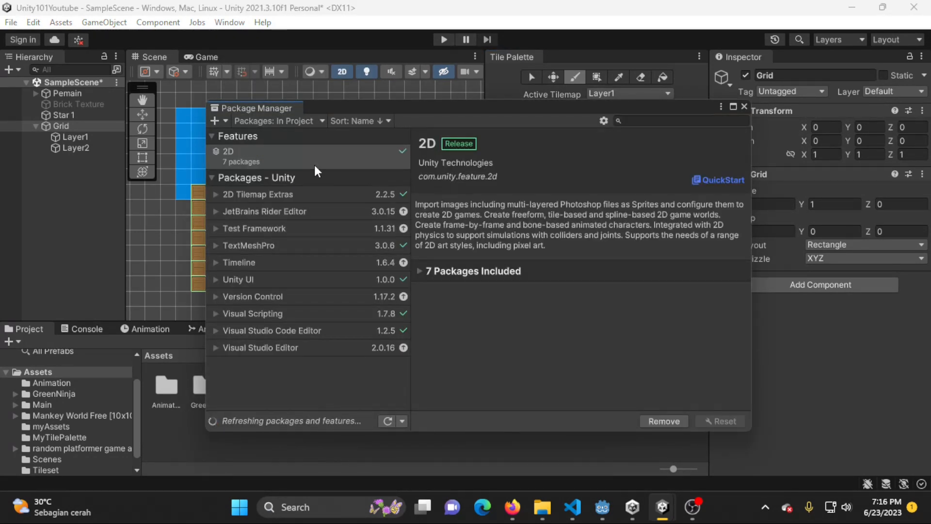
pyautogui.click(419, 271)
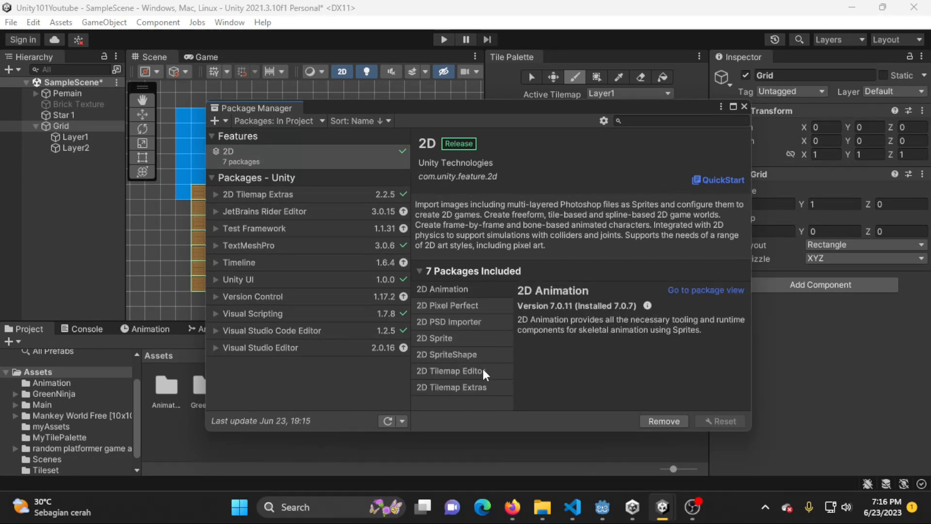
pyautogui.click(476, 384)
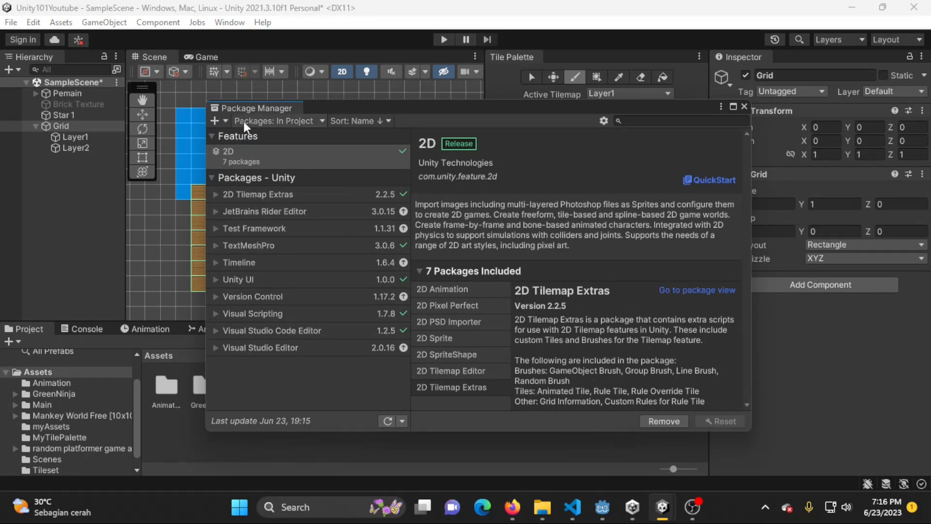
# Step: Show the Unity Registry packages with the search field ready for input, and close the Package Manager
pyautogui.click(257, 120)
pyautogui.click(269, 139)
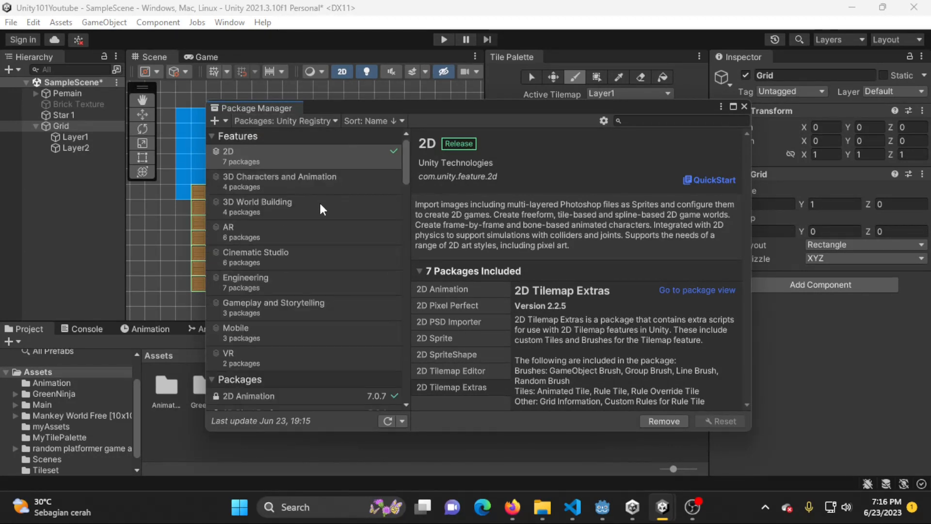
pyautogui.click(641, 120)
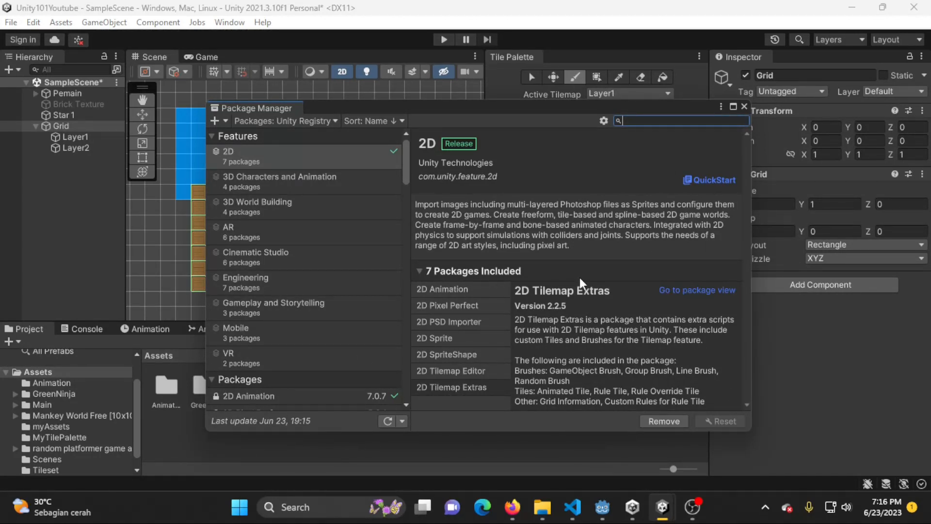
pyautogui.click(743, 107)
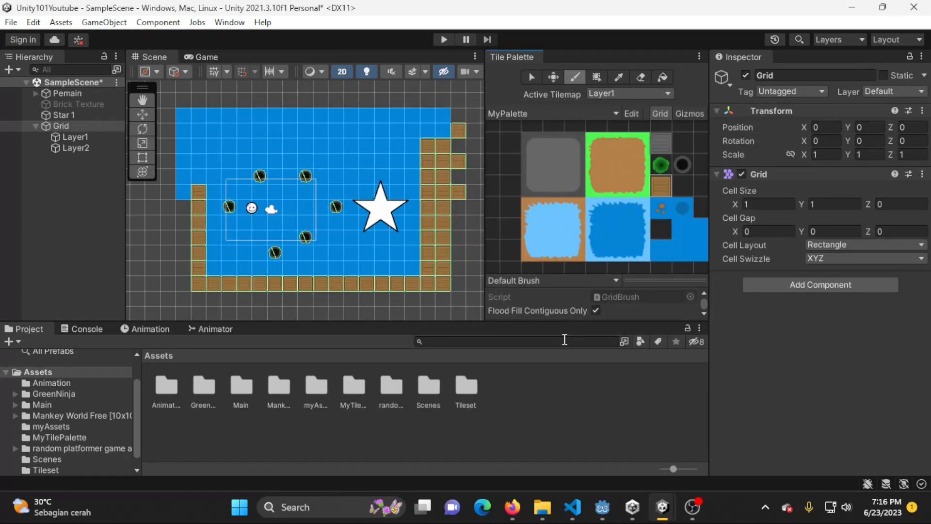
# Step: Browse the tile assets stored in the MyTilePalette folder
pyautogui.click(534, 389)
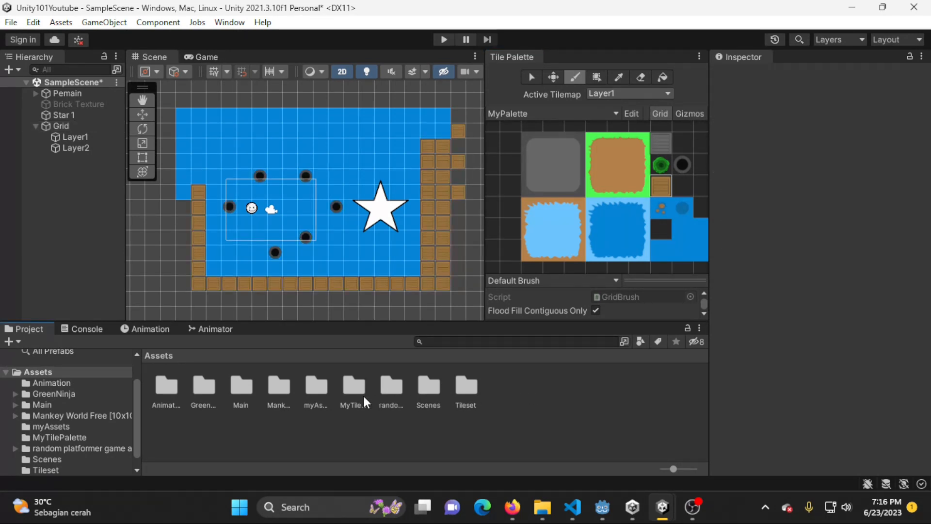
pyautogui.click(346, 385)
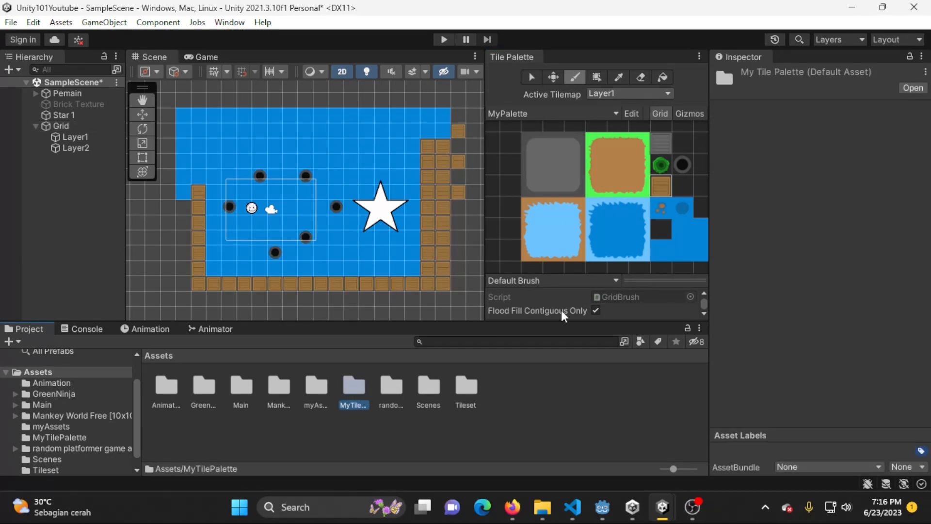
pyautogui.doubleClick(354, 389)
pyautogui.scroll(-3, 387, 404)
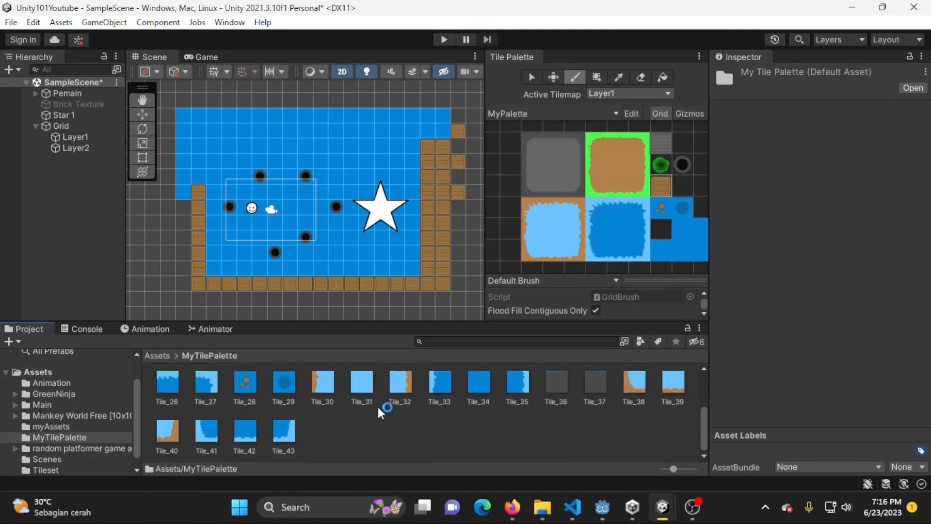
pyautogui.scroll(1, 368, 404)
pyautogui.scroll(-1, 356, 403)
pyautogui.rightClick(339, 433)
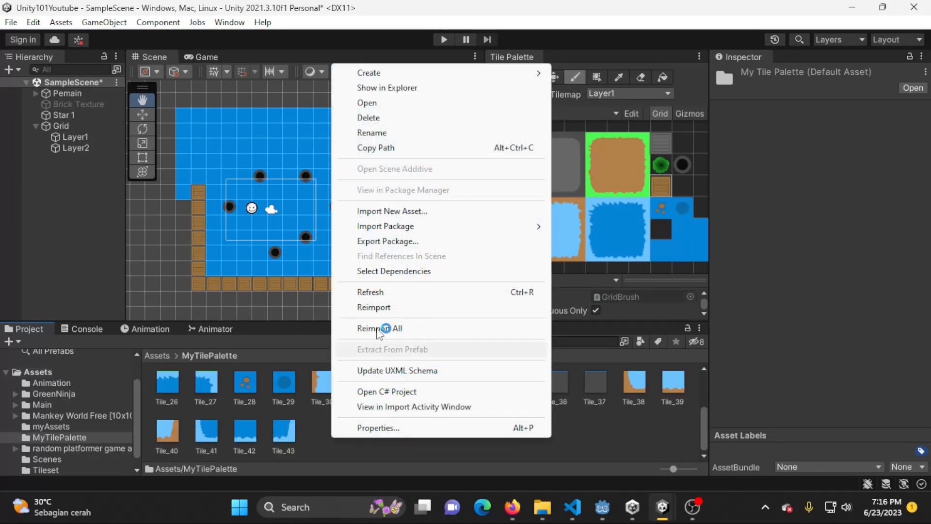
pyautogui.click(298, 450)
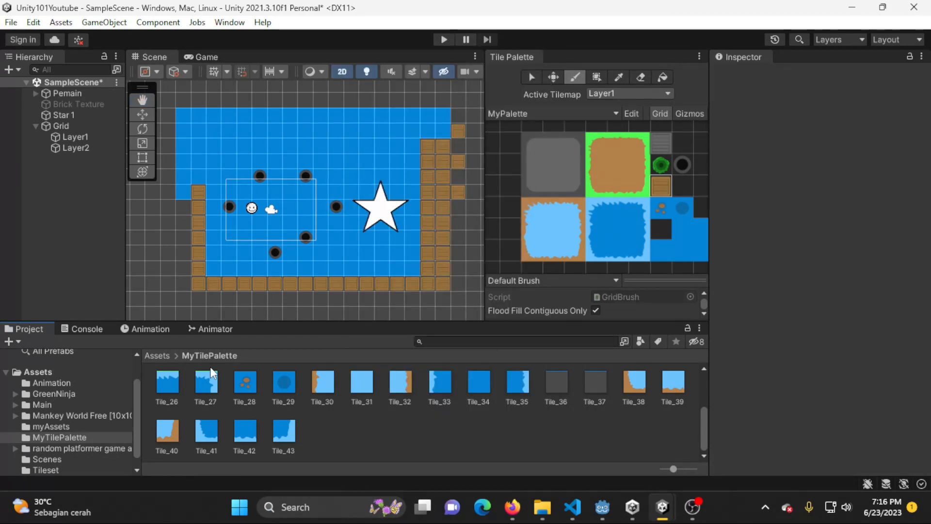
# Step: Create a new folder named RuleTile in the Assets folder
pyautogui.click(158, 355)
pyautogui.rightClick(454, 421)
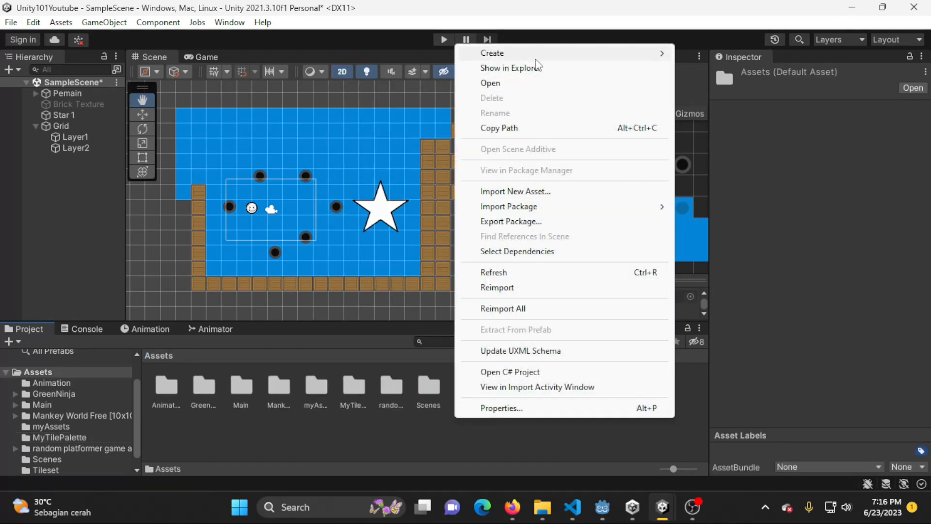
pyautogui.moveTo(533, 53)
pyautogui.click(708, 24)
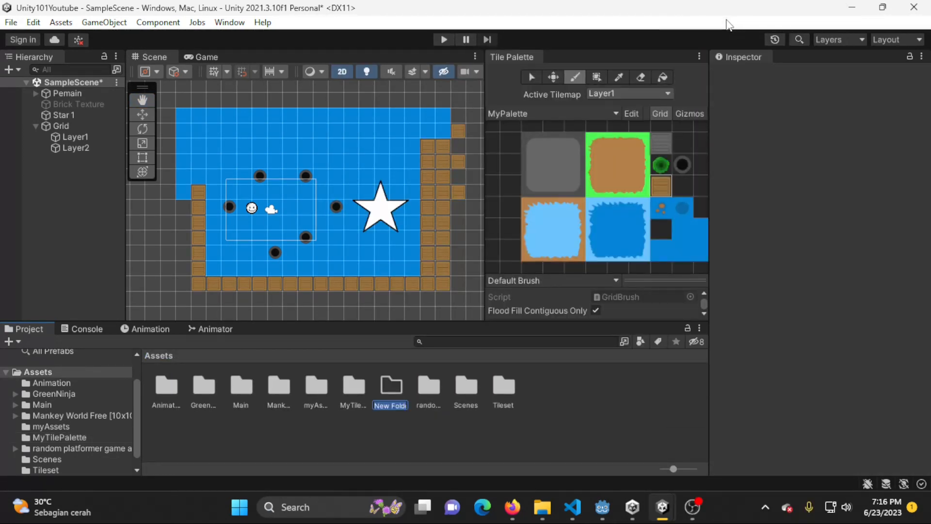
pyautogui.write('RuleTile')
pyautogui.press('Return')
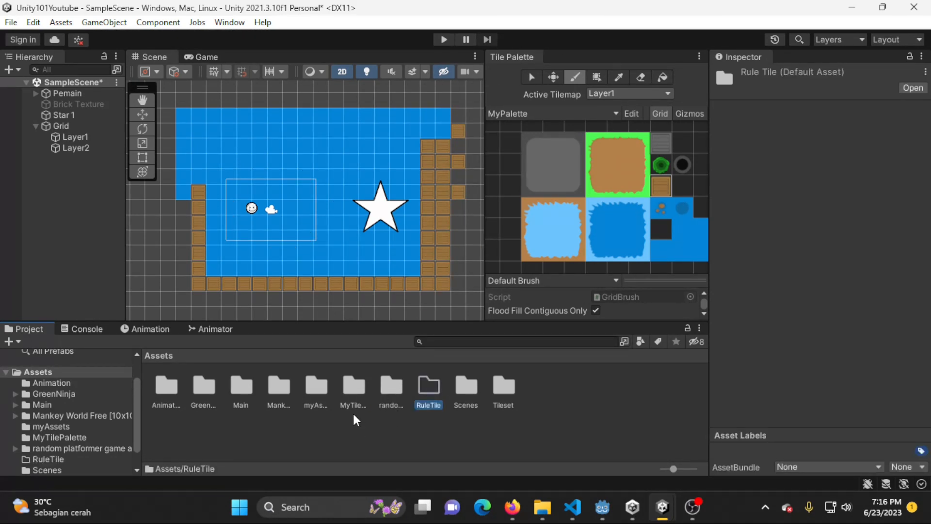
# Step: Create a 2D Rule Tile asset named Laut inside the RuleTile folder
pyautogui.doubleClick(432, 388)
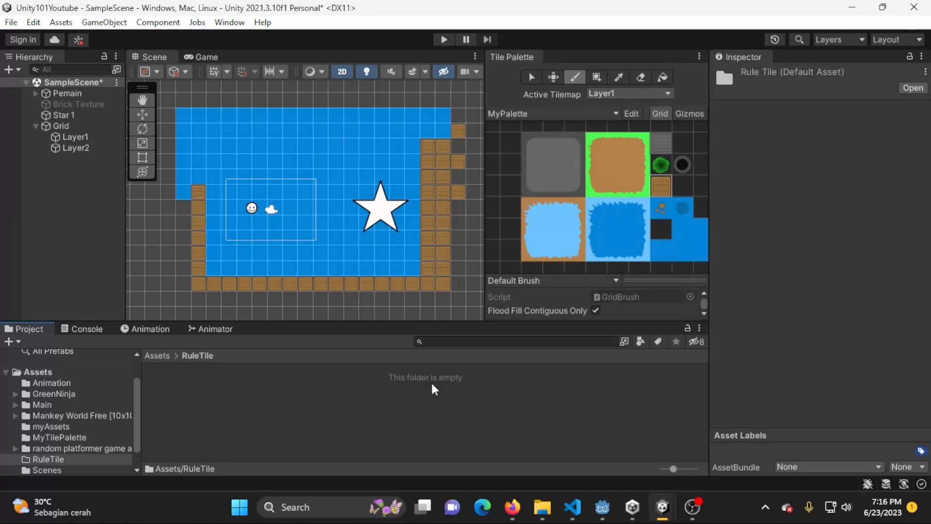
pyautogui.rightClick(301, 394)
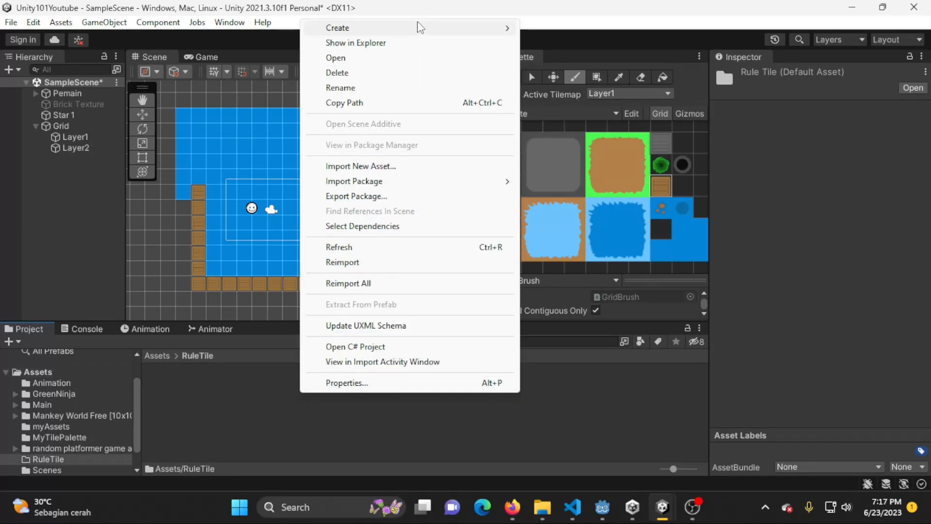
pyautogui.moveTo(474, 25)
pyautogui.moveTo(638, 60)
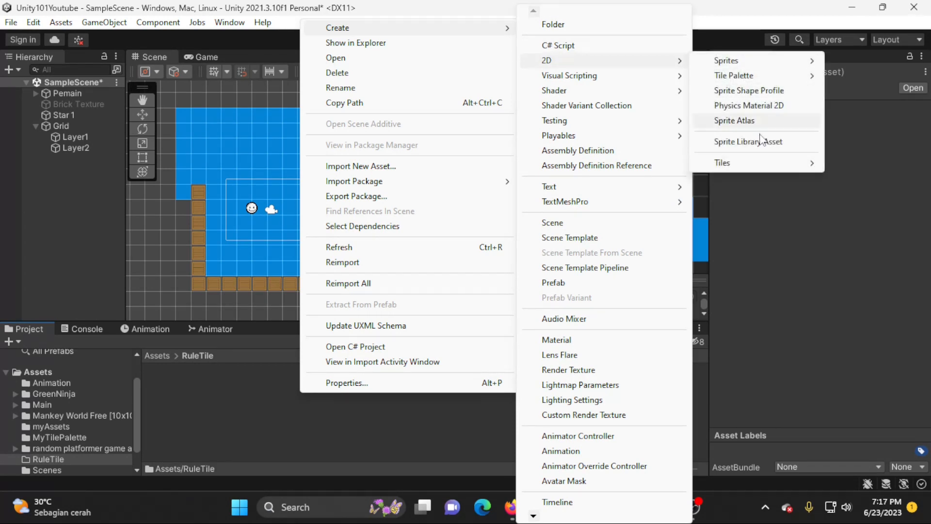
pyautogui.moveTo(760, 168)
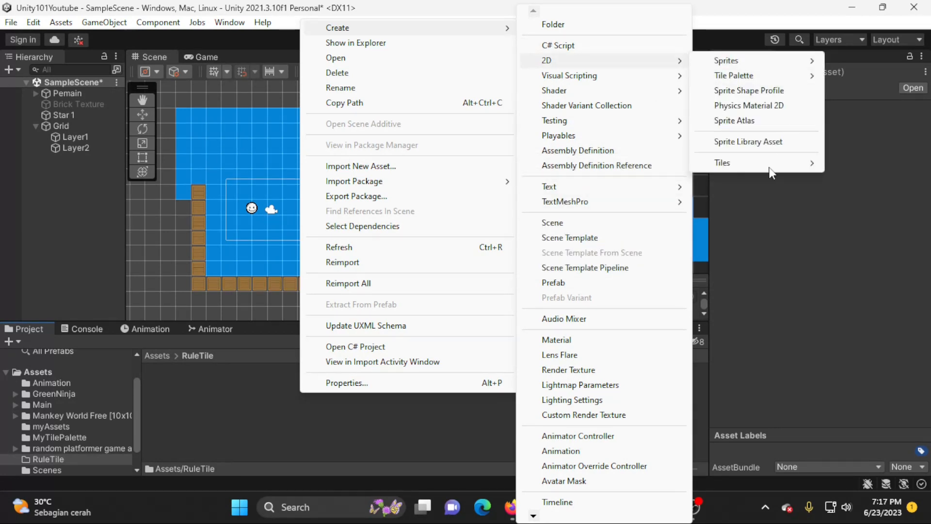
pyautogui.moveTo(714, 164)
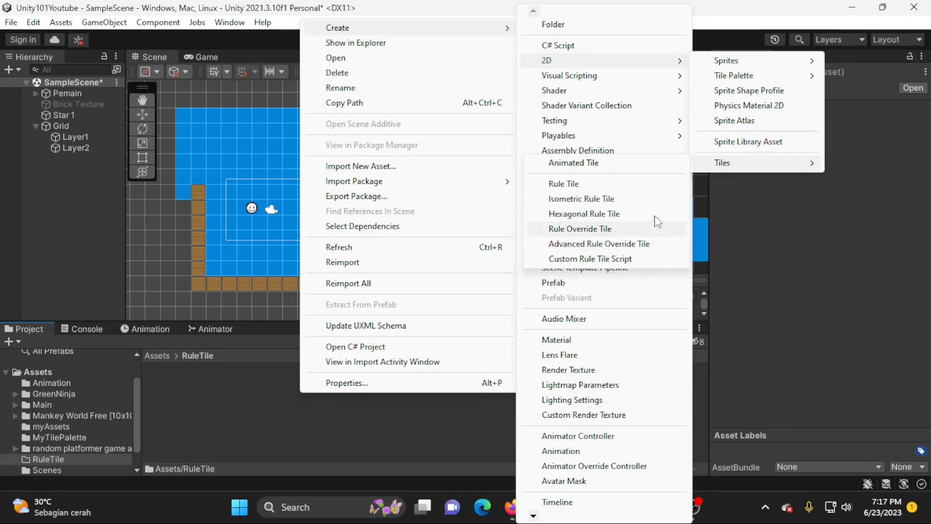
pyautogui.click(653, 183)
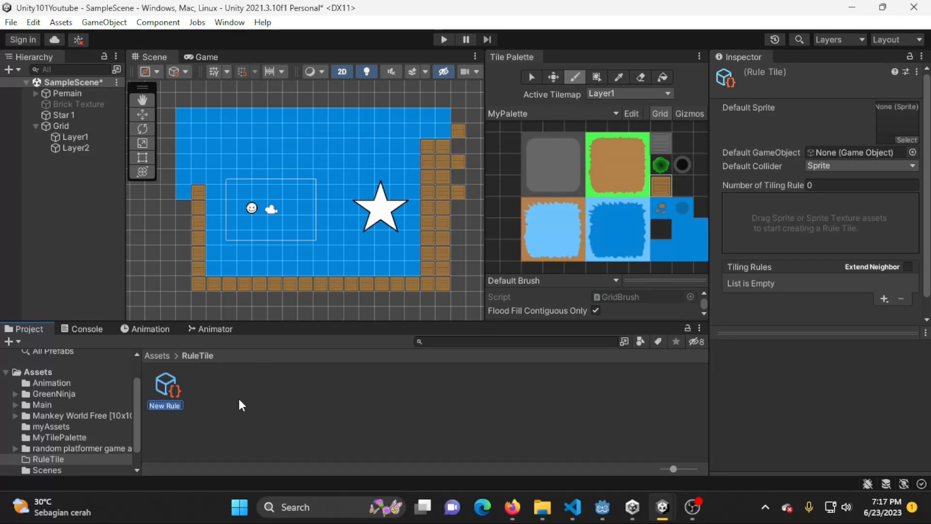
pyautogui.press('BackSpace')
pyautogui.write('Laut')
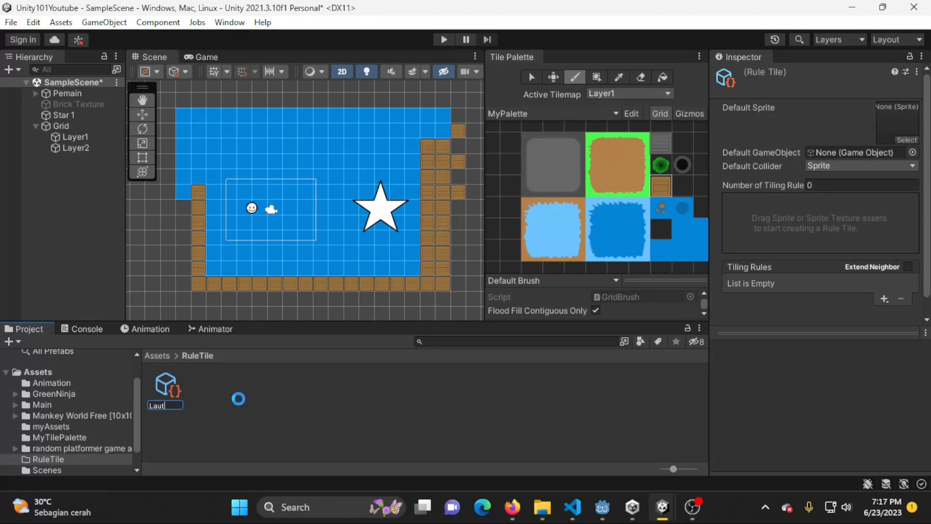
pyautogui.press('Return')
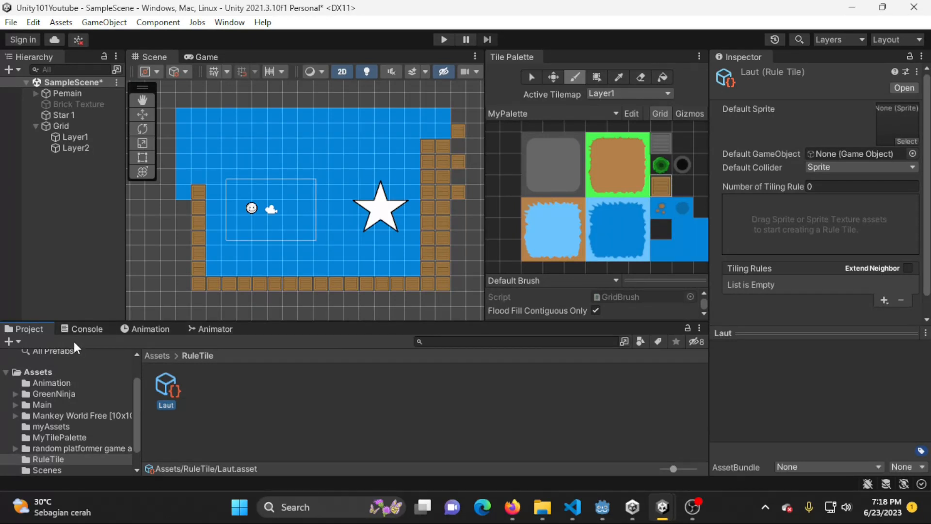
# Step: Open the myAssets folder and examine the sliced sprites of the Tile sheet
pyautogui.click(37, 372)
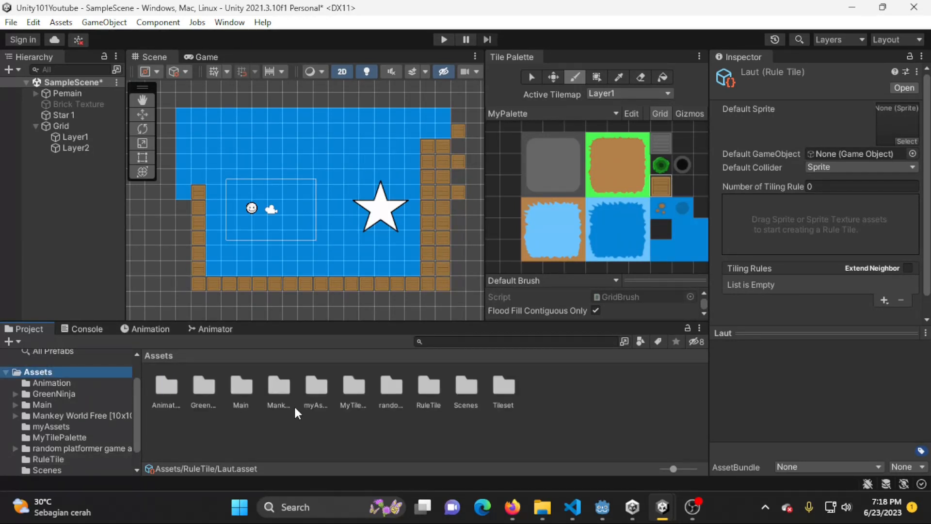
pyautogui.doubleClick(318, 384)
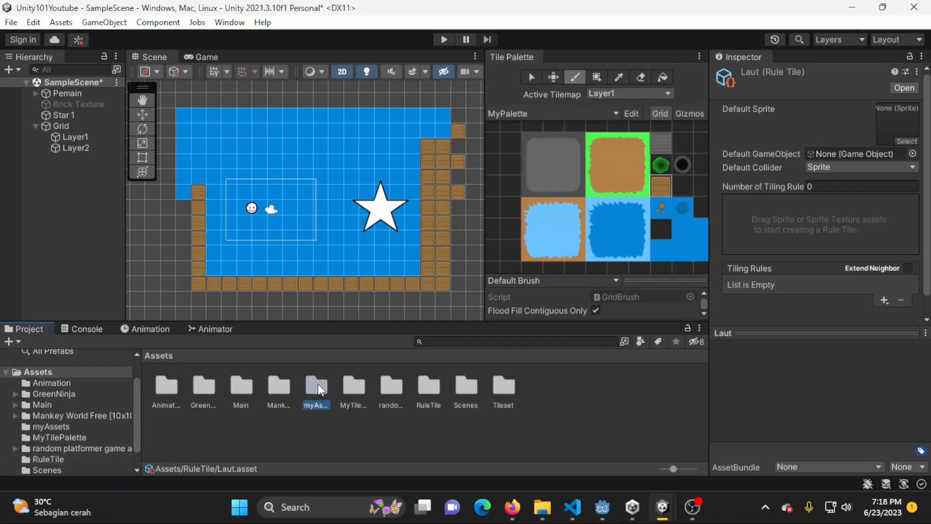
pyautogui.click(630, 385)
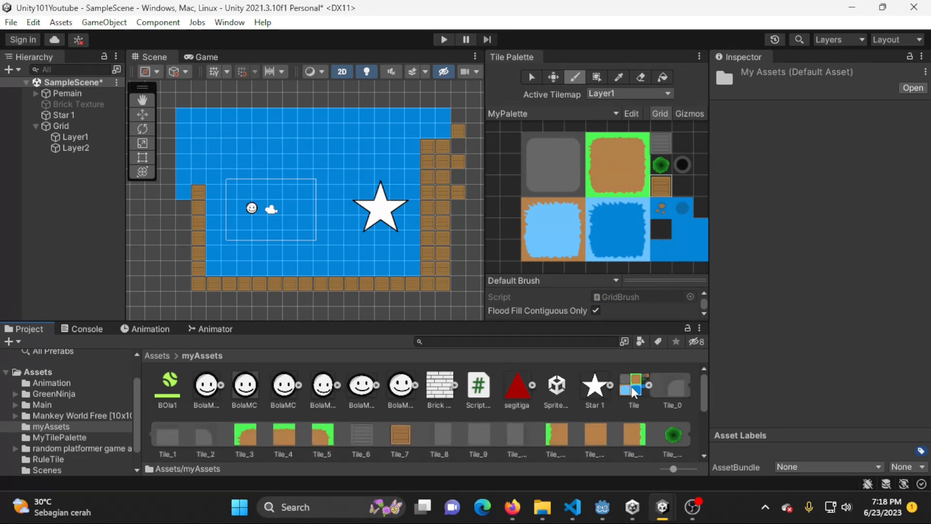
pyautogui.scroll(-1, 438, 414)
pyautogui.scroll(1, 542, 403)
# Step: Lock the Inspector on the Laut rule tile from the RuleTile folder and return to the Assets folder
pyautogui.click(73, 372)
pyautogui.doubleClick(438, 383)
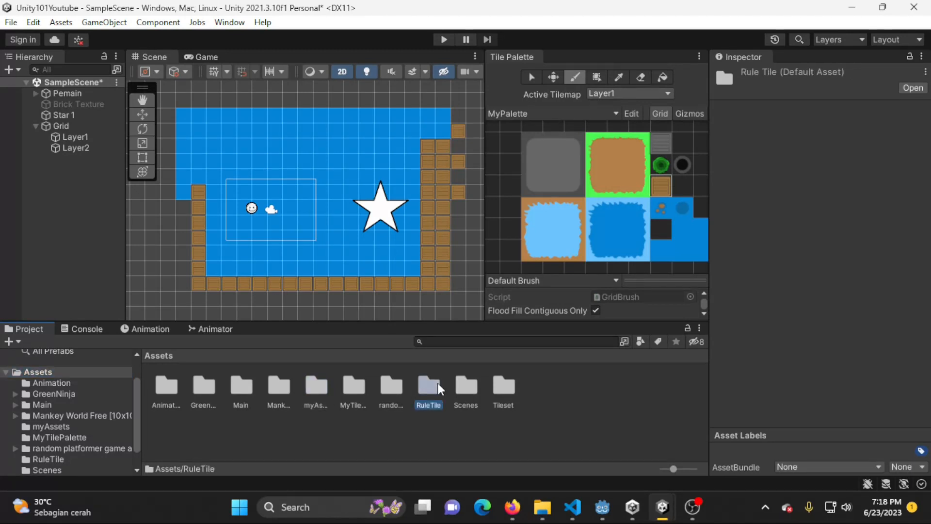
pyautogui.click(162, 391)
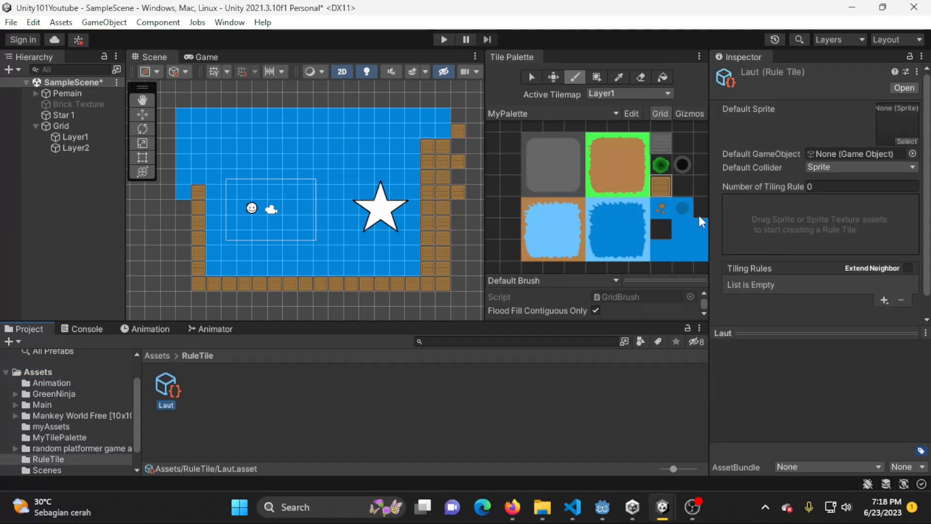
pyautogui.click(909, 57)
pyautogui.click(38, 372)
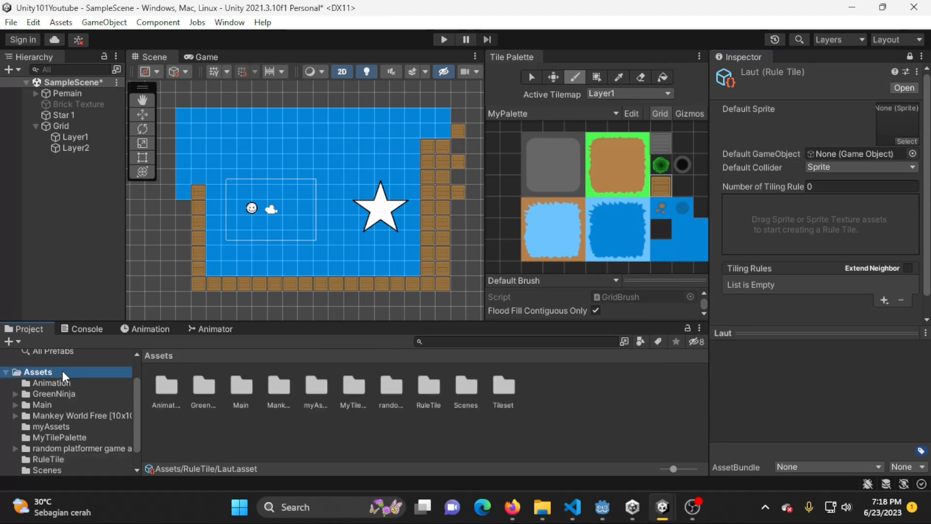
# Step: Try to assign Tile_34 from the MyTilePalette folder as the Laut rule tile's default sprite
pyautogui.doubleClick(356, 395)
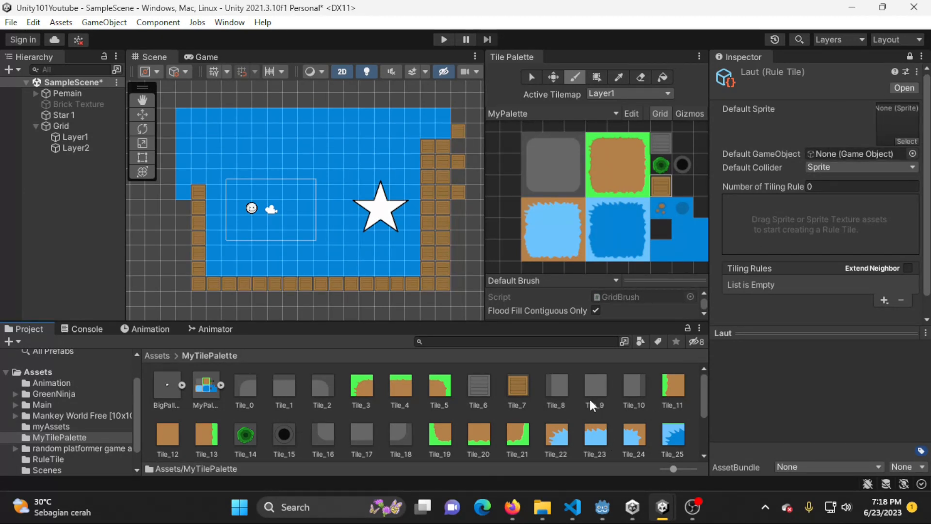
pyautogui.scroll(-1, 562, 397)
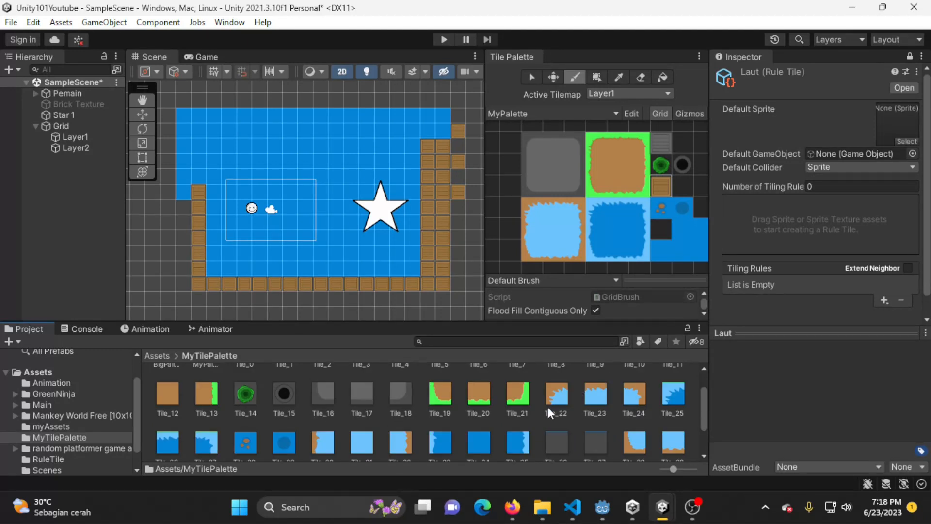
pyautogui.click(479, 442)
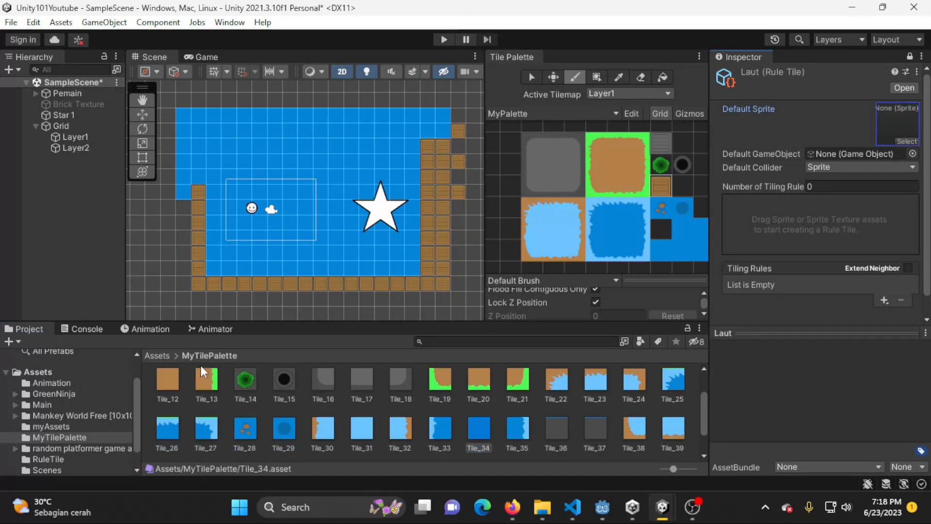
# Step: Assign the plain dark blue water sprite from the myAssets Tile sheet as Laut's default sprite
pyautogui.click(156, 357)
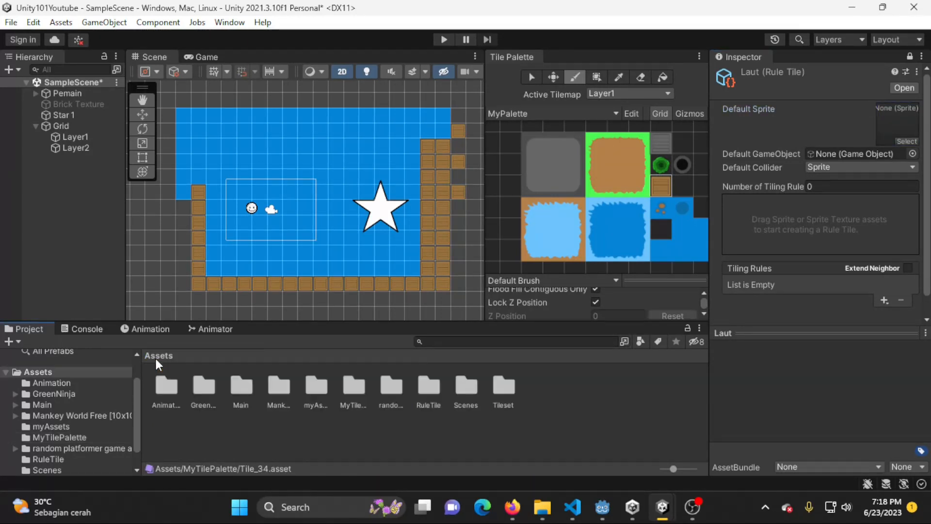
pyautogui.doubleClick(319, 388)
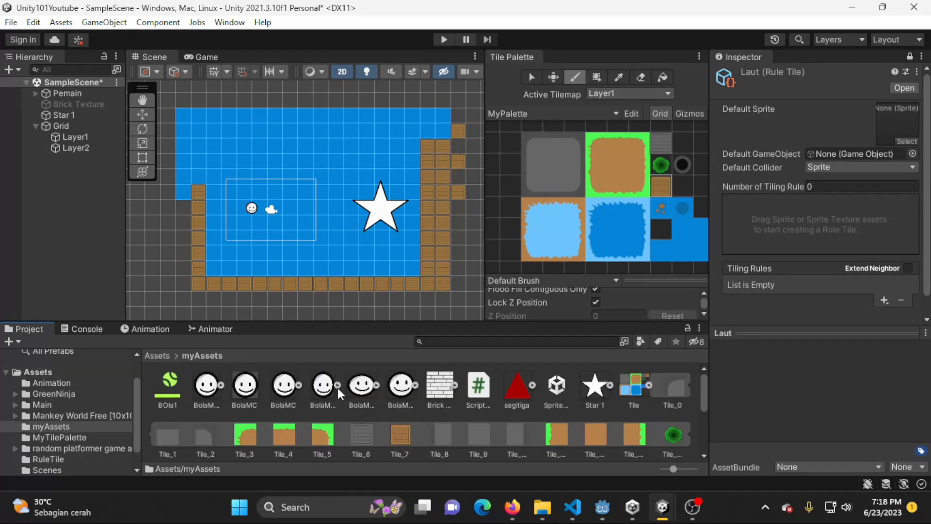
pyautogui.scroll(-2, 606, 412)
pyautogui.scroll(2, 495, 436)
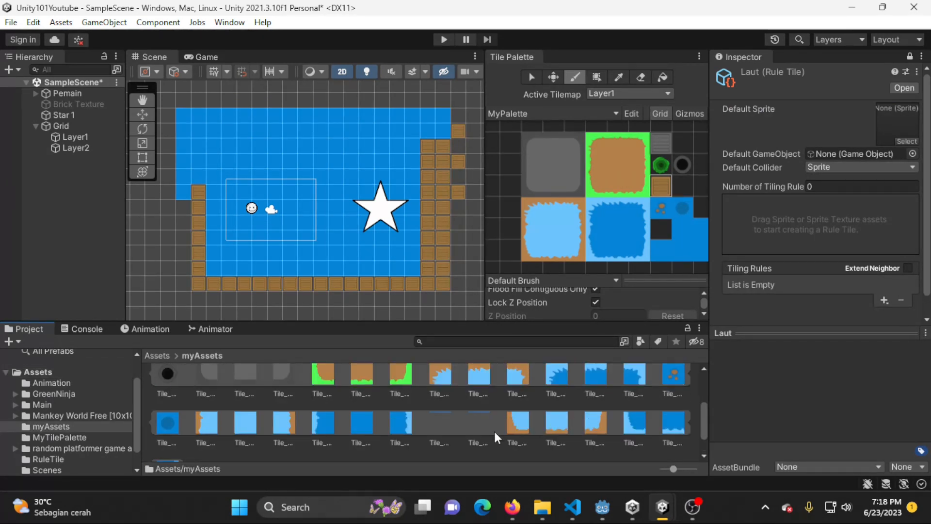
pyautogui.click(359, 421)
pyautogui.moveTo(466, 361); pyautogui.dragTo(901, 126)
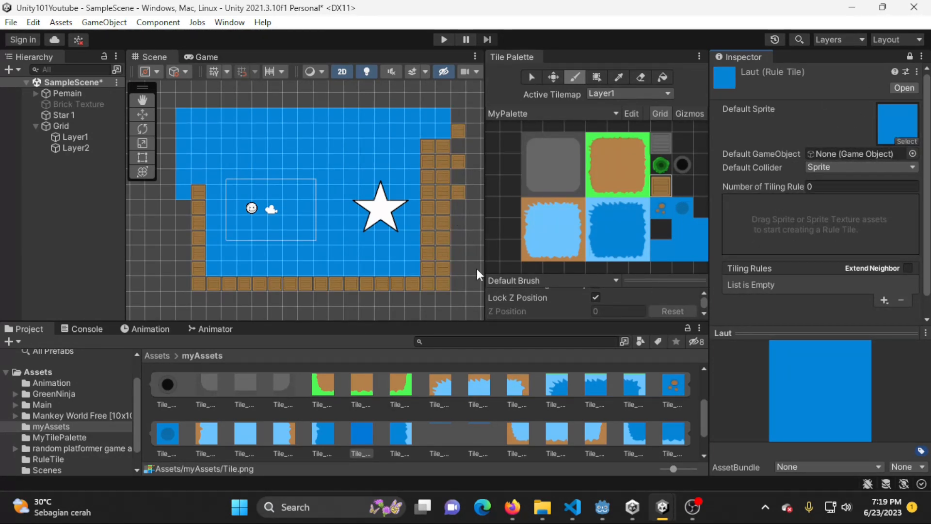
# Step: Create a new rectangular tile palette named RulePalette and store it in the MyTilePalette folder
pyautogui.click(579, 112)
pyautogui.click(566, 155)
pyautogui.moveTo(602, 143); pyautogui.dragTo(571, 142)
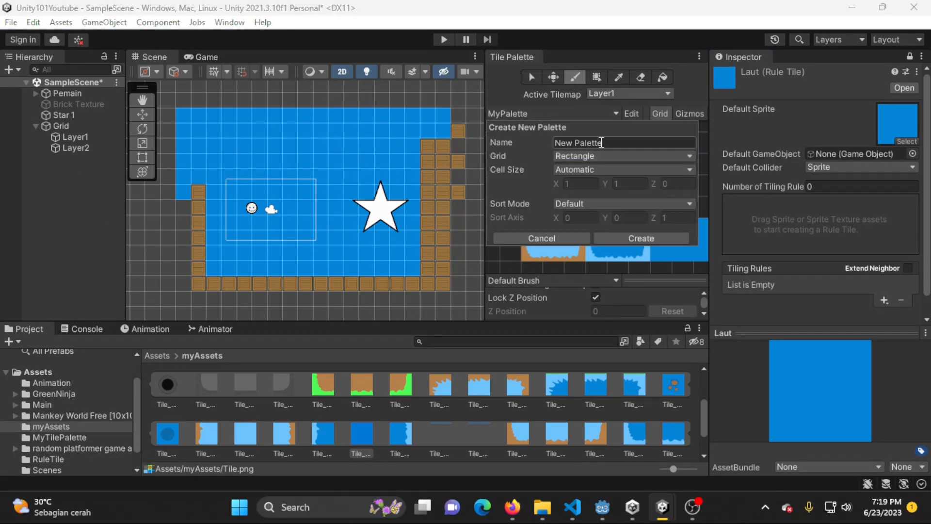
pyautogui.write('RulePalette')
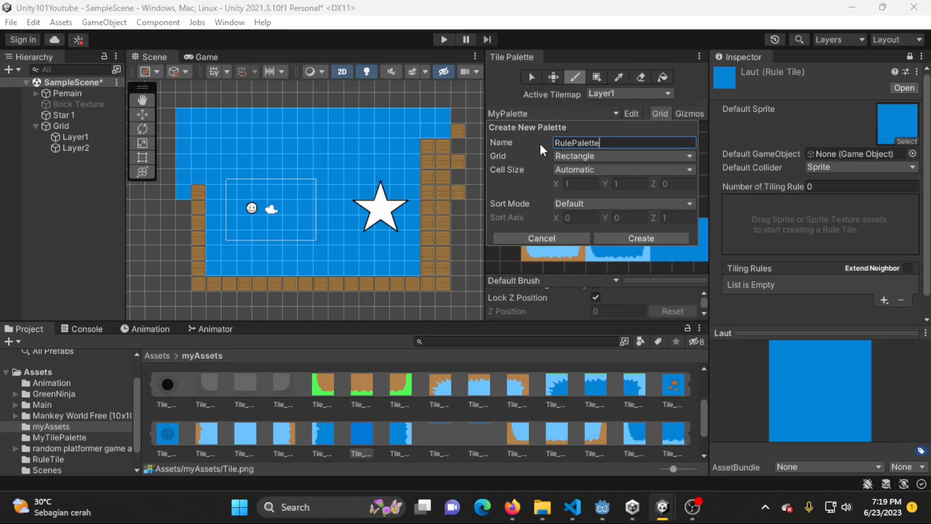
pyautogui.click(629, 238)
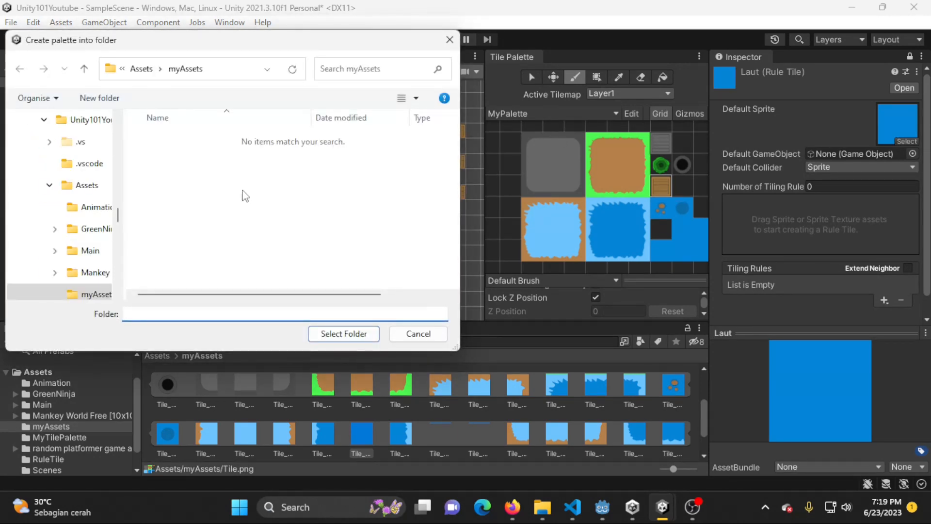
pyautogui.scroll(-1, 66, 286)
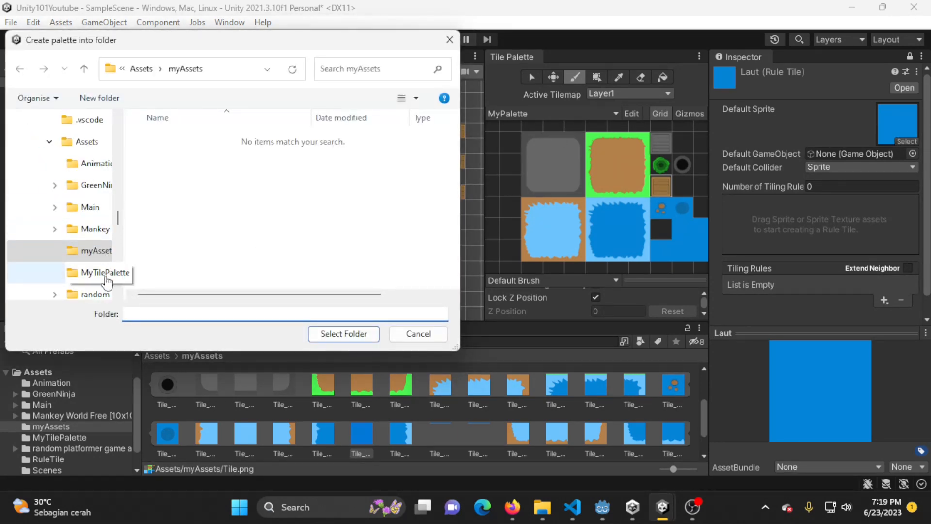
pyautogui.click(80, 274)
pyautogui.click(359, 335)
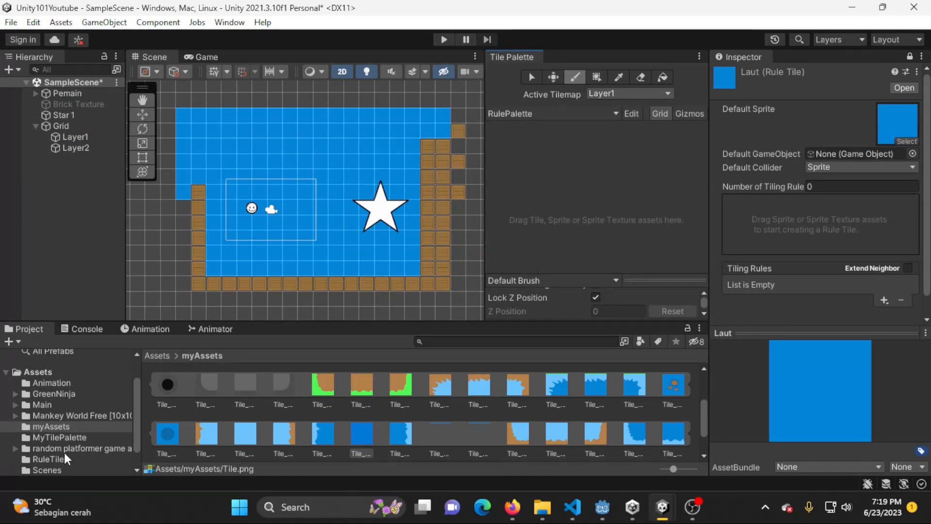
# Step: Add the Laut rule tile from the RuleTile folder to the empty RulePalette
pyautogui.click(49, 459)
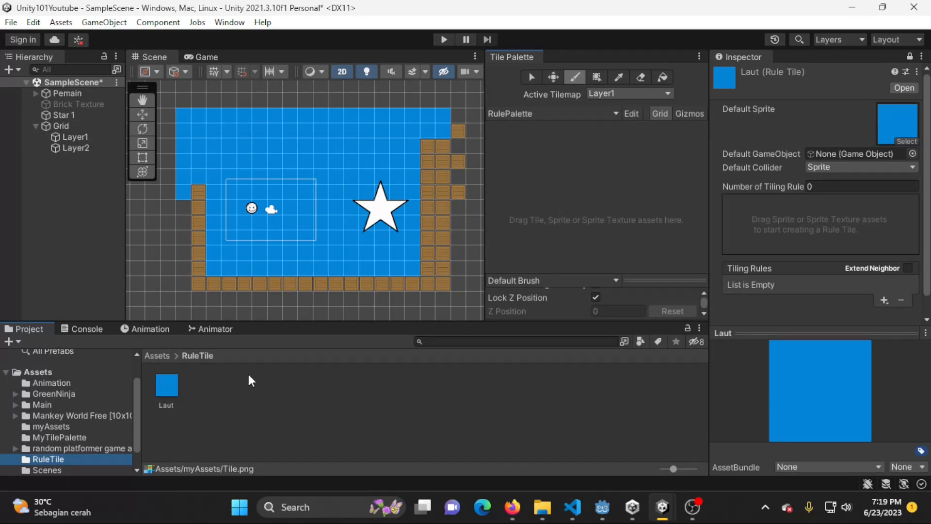
pyautogui.click(164, 389)
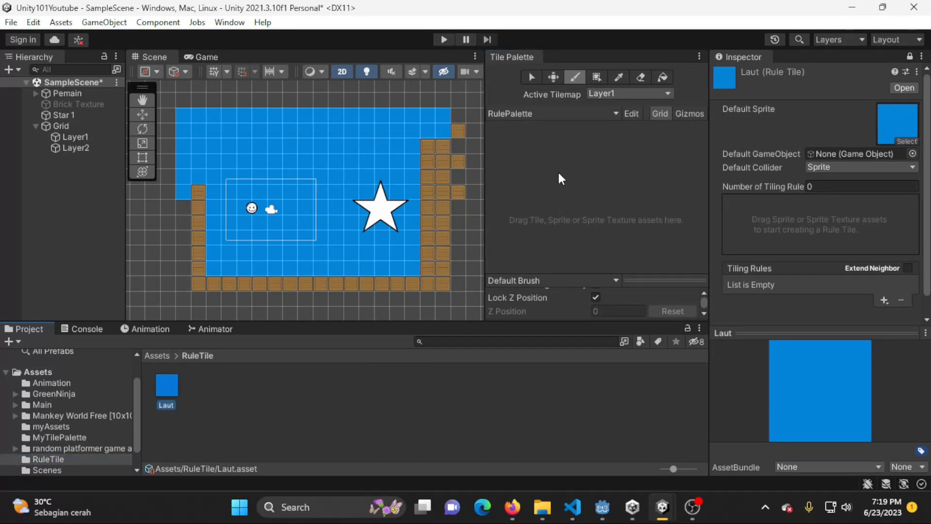
pyautogui.moveTo(202, 385); pyautogui.dragTo(571, 197)
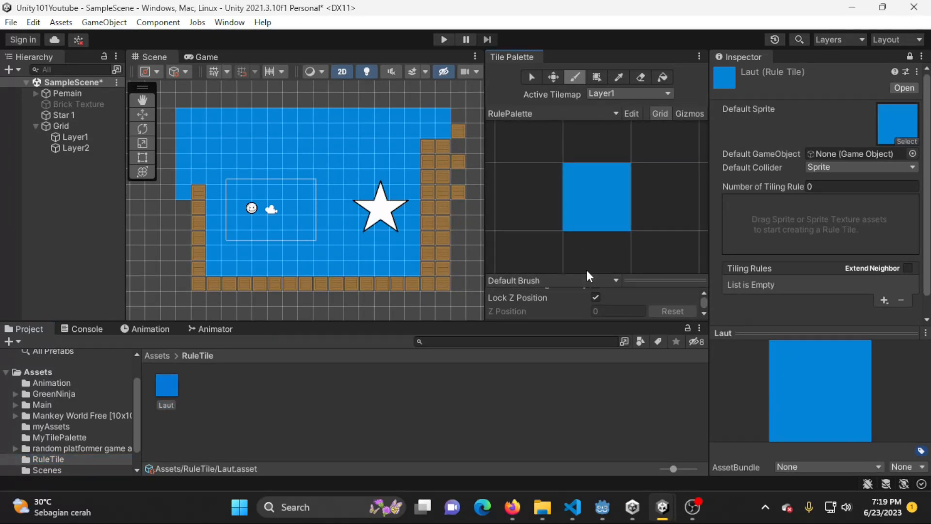
# Step: Create a new rectangular tilemap as a child of the Grid object
pyautogui.click(66, 137)
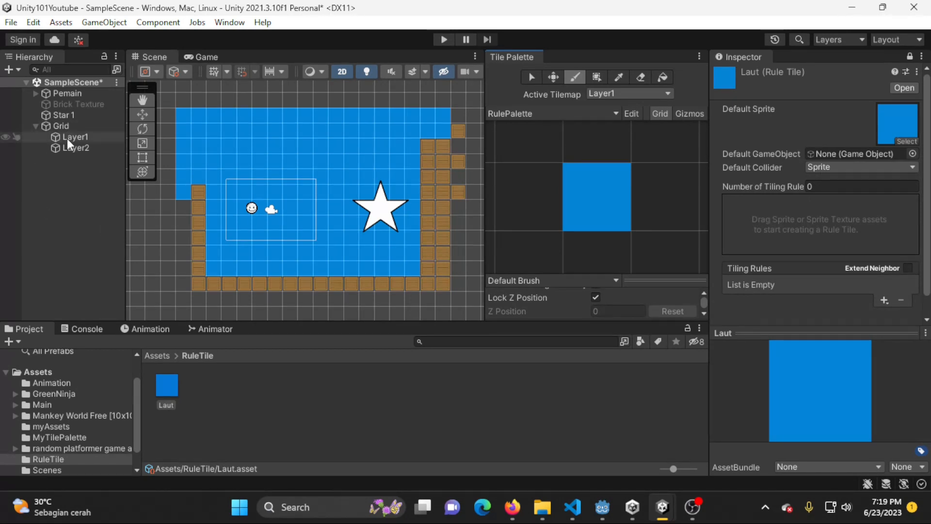
pyautogui.rightClick(87, 129)
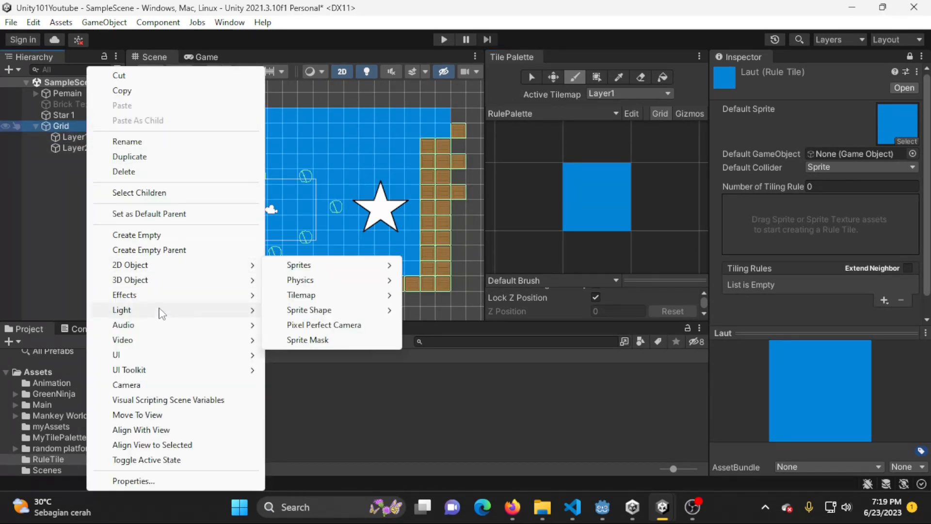
pyautogui.moveTo(174, 266)
pyautogui.moveTo(345, 296)
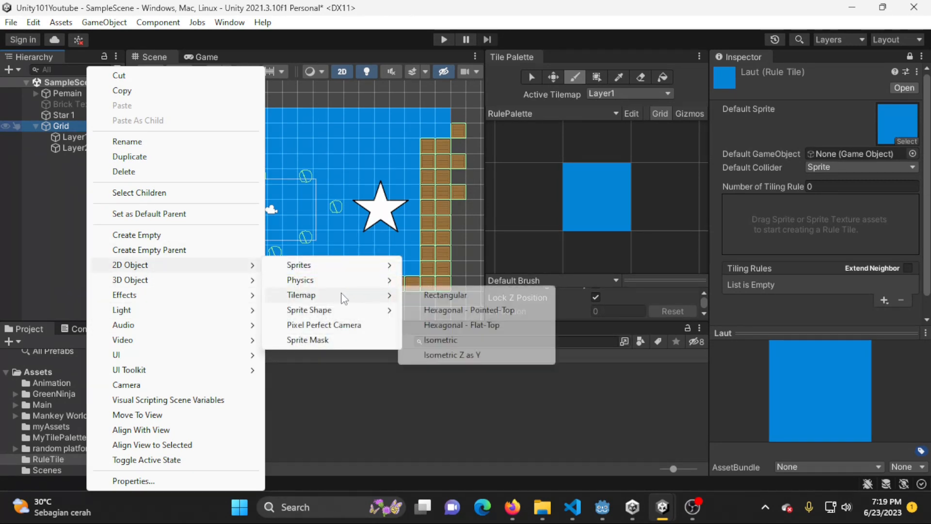
pyautogui.click(485, 296)
# Step: Unlock the Inspector and deactivate both the Layer1 and Layer2 tilemaps
pyautogui.click(71, 148)
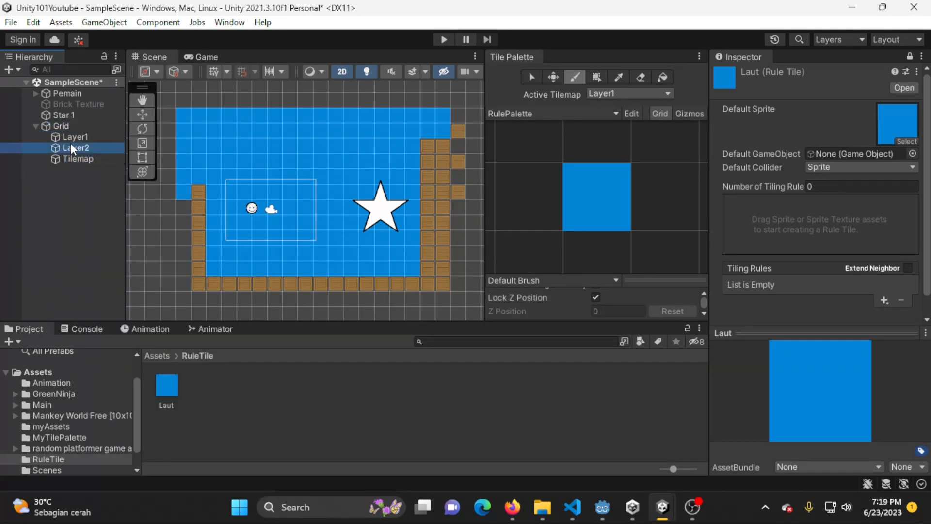
pyautogui.click(76, 137)
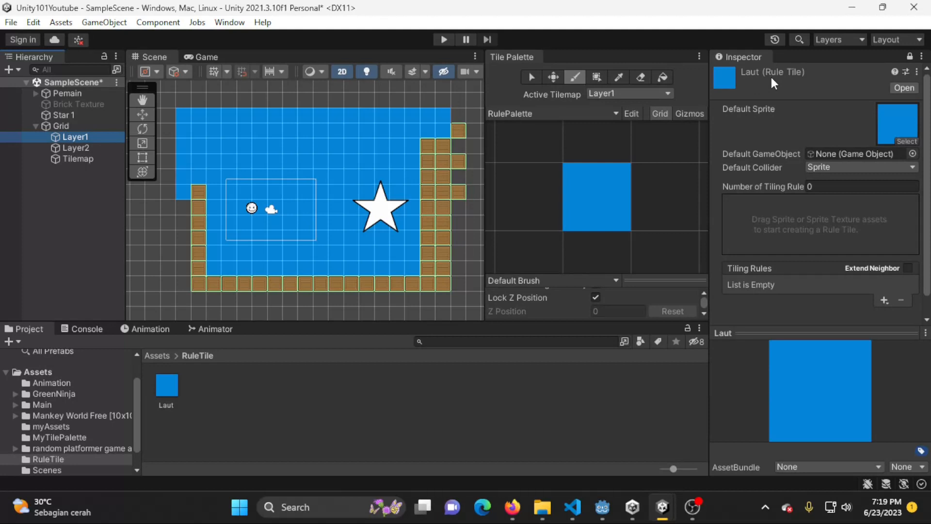
pyautogui.click(909, 56)
pyautogui.keyDown('shift'); pyautogui.click(96, 148); pyautogui.keyUp('shift')
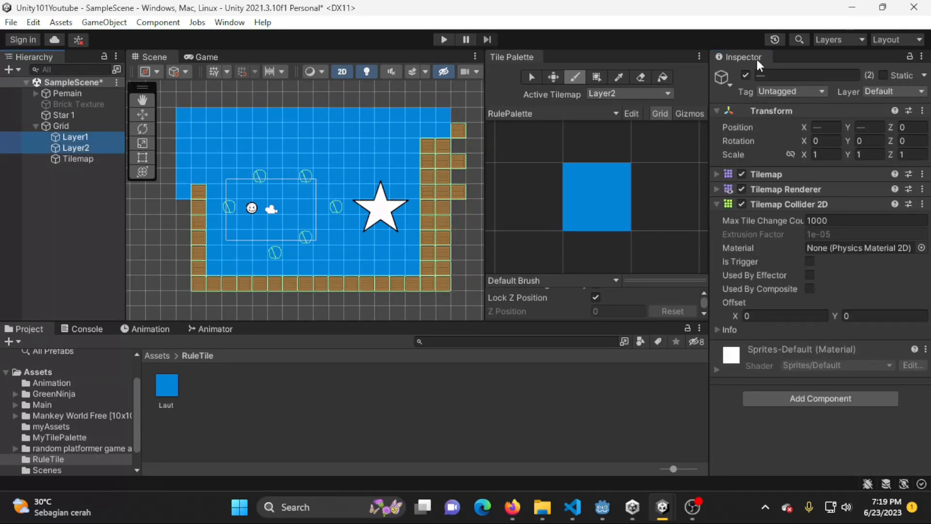
pyautogui.hotkey('alt', 'shift', 'a')
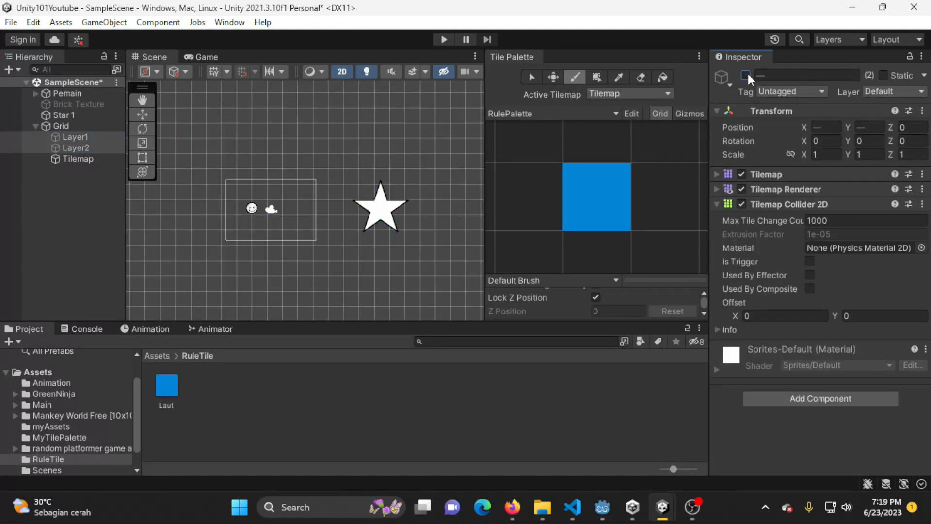
# Step: Paint an irregular patch of Laut tiles around the smiley character on the new Tilemap
pyautogui.click(71, 159)
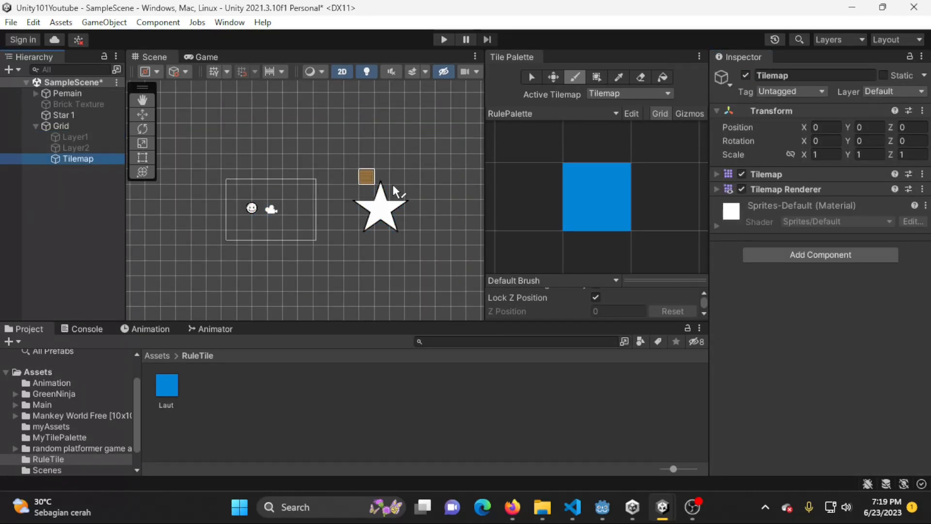
pyautogui.click(594, 203)
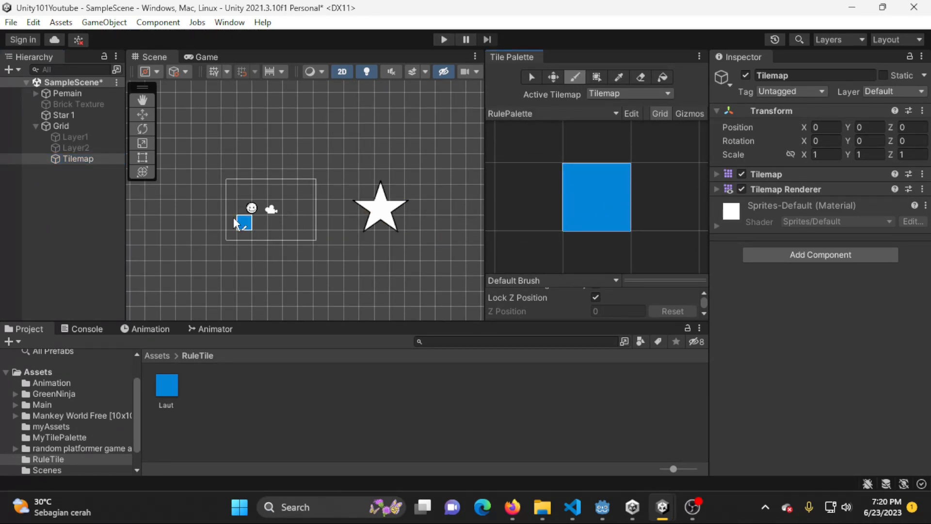
pyautogui.moveTo(233, 218)
pyautogui.mouseDown()
pyautogui.moveTo(296, 206)
pyautogui.moveTo(231, 229)
pyautogui.moveTo(286, 213)
pyautogui.moveTo(289, 226)
pyautogui.moveTo(261, 223)
pyautogui.moveTo(278, 191)
pyautogui.moveTo(219, 187)
pyautogui.moveTo(315, 201)
pyautogui.moveTo(198, 219)
pyautogui.moveTo(219, 232)
pyautogui.mouseUp()
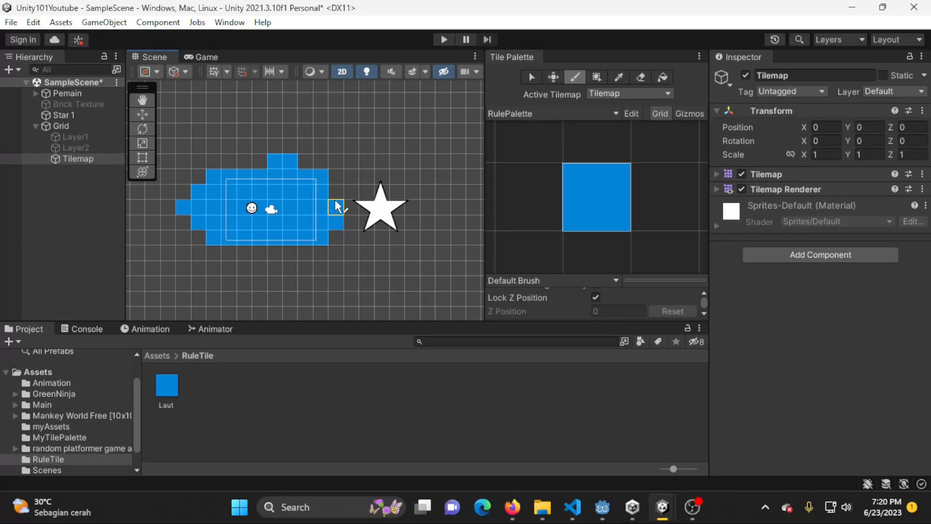
pyautogui.moveTo(335, 203); pyautogui.dragTo(334, 192)
pyautogui.moveTo(210, 225); pyautogui.dragTo(324, 216, button='middle')
pyautogui.scroll(1, 347, 213)
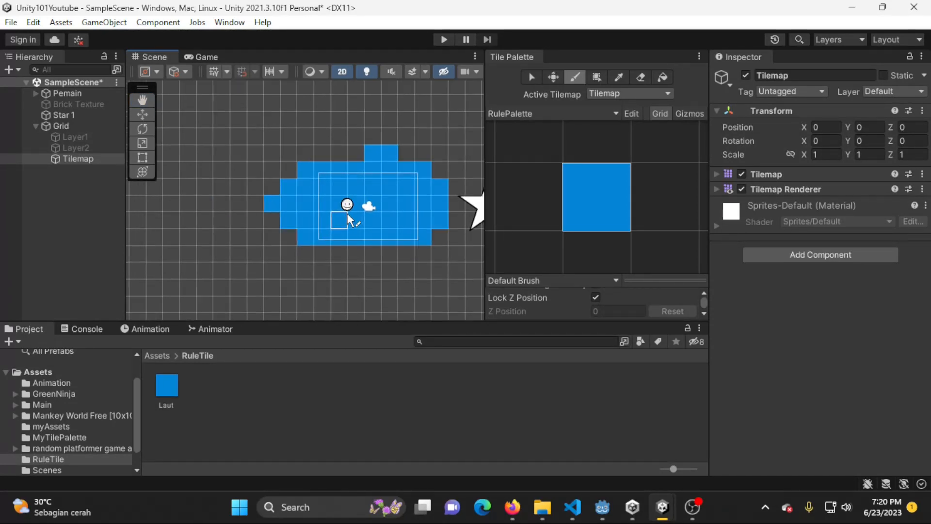
pyautogui.scroll(4, 347, 214)
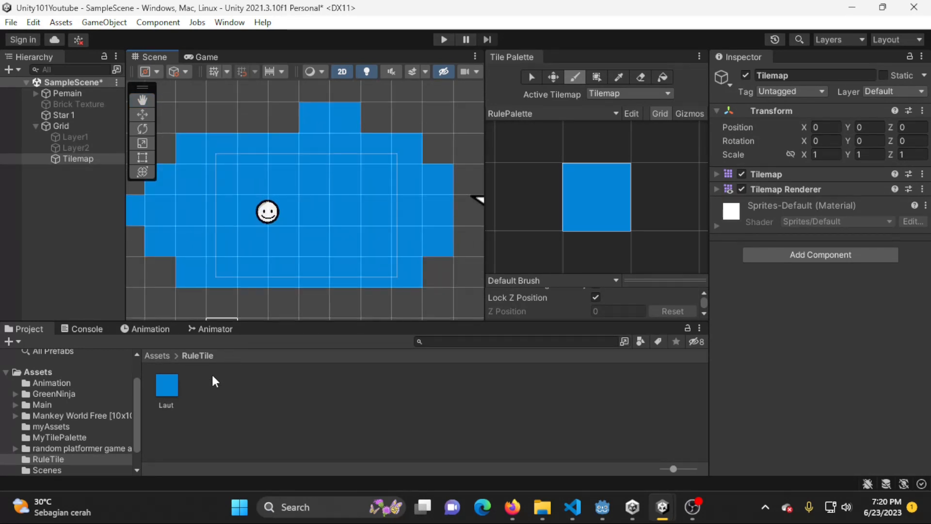
# Step: Lock the Inspector on the Laut rule tile and set its default collider to None
pyautogui.click(168, 385)
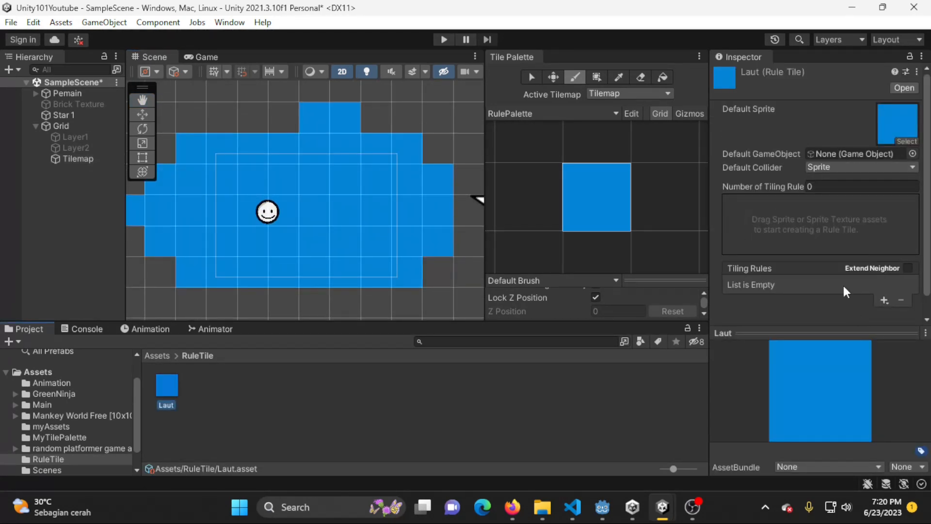
pyautogui.click(908, 57)
pyautogui.click(860, 165)
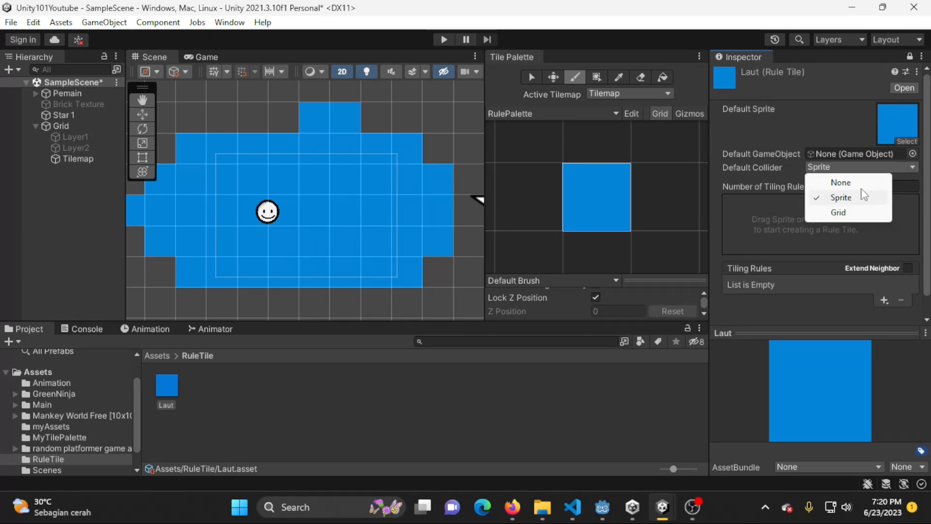
pyautogui.click(842, 183)
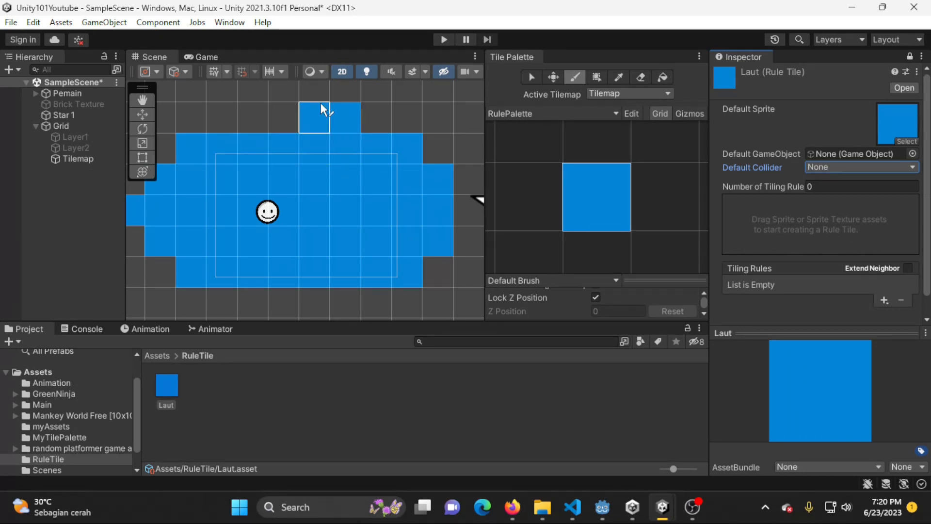
# Step: Paint a separate horizontal strip of three Laut tiles just below the large water patch
pyautogui.moveTo(371, 151); pyautogui.dragTo(339, 73, button='middle')
pyautogui.moveTo(345, 253); pyautogui.dragTo(392, 258)
pyautogui.moveTo(392, 258); pyautogui.dragTo(418, 190, button='middle')
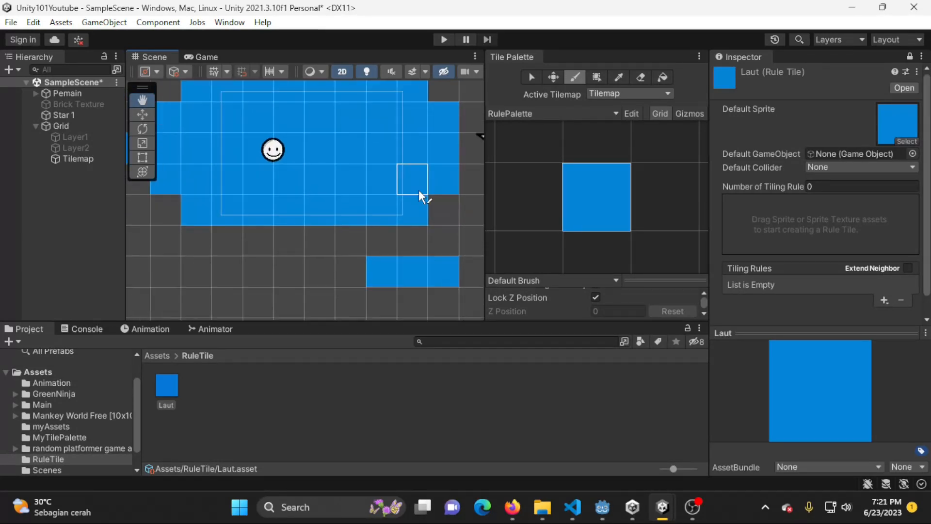
# Step: Add a tiling rule with collider None to Laut and bring up the tile sprites in the myAssets folder
pyautogui.click(884, 300)
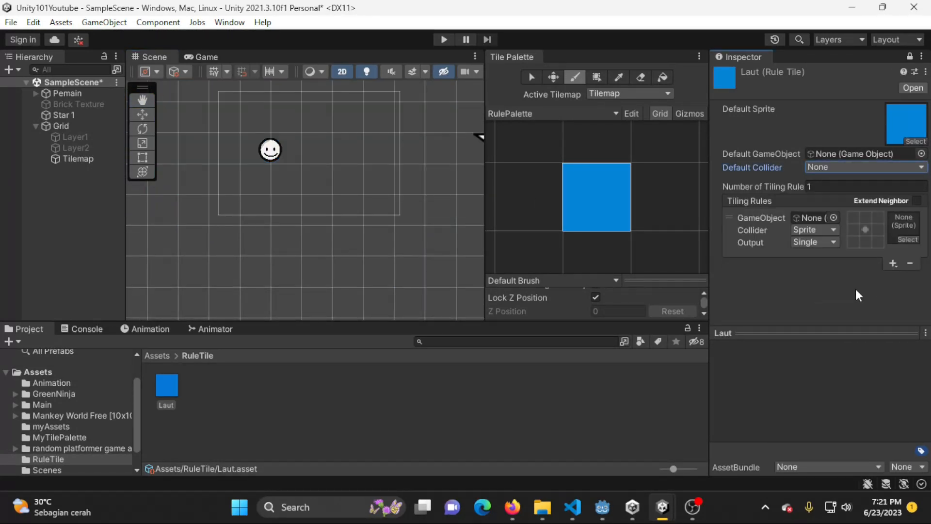
pyautogui.moveTo(380, 214); pyautogui.dragTo(410, 255, button='middle')
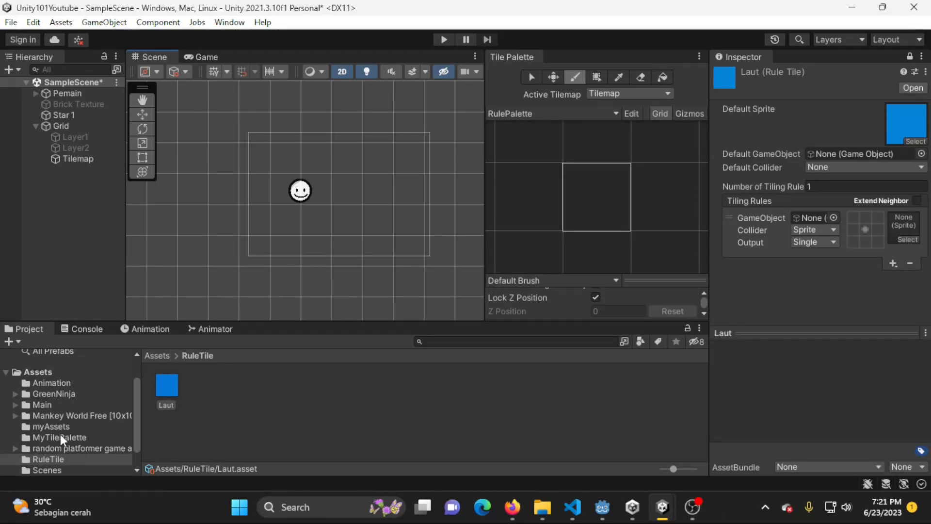
pyautogui.click(77, 426)
pyautogui.scroll(-5, 568, 389)
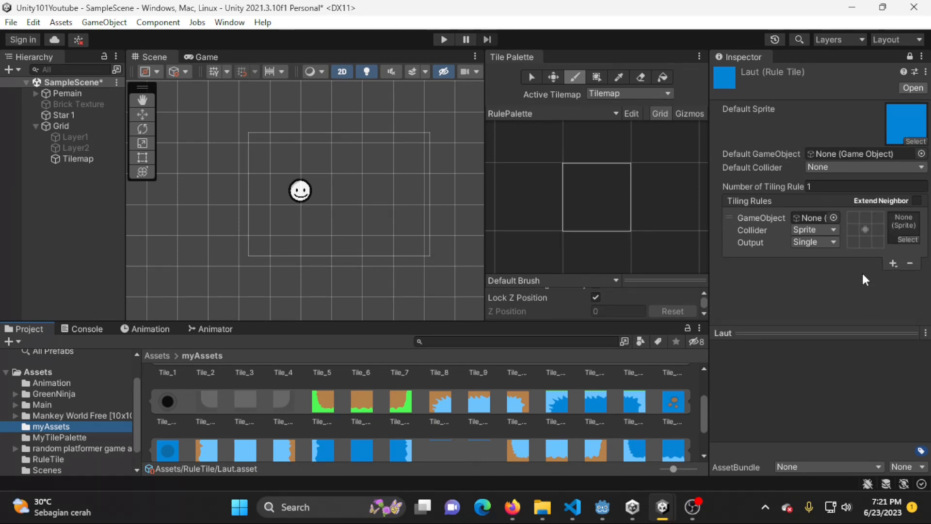
pyautogui.click(835, 228)
pyautogui.click(831, 246)
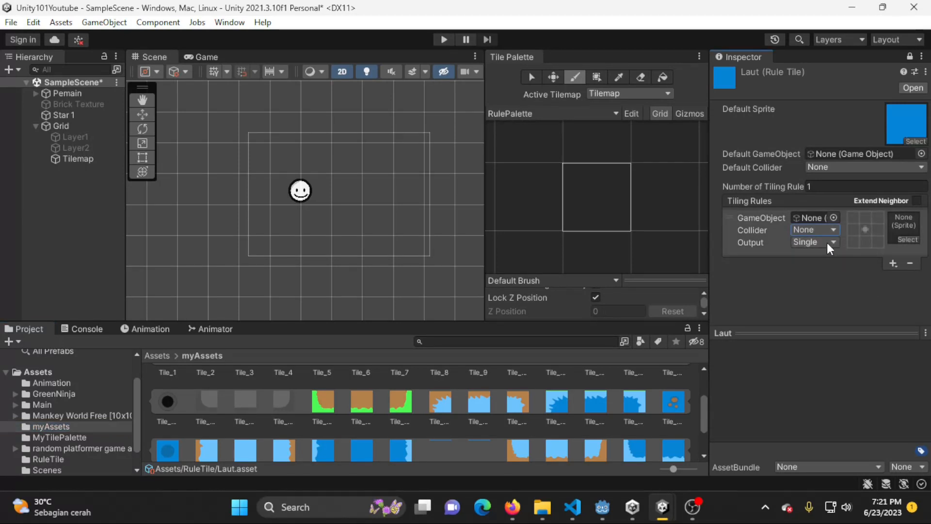
# Step: Set the first tiling rule's collider to Sprite and assign the plain water sprite to that rule
pyautogui.click(830, 227)
pyautogui.click(828, 260)
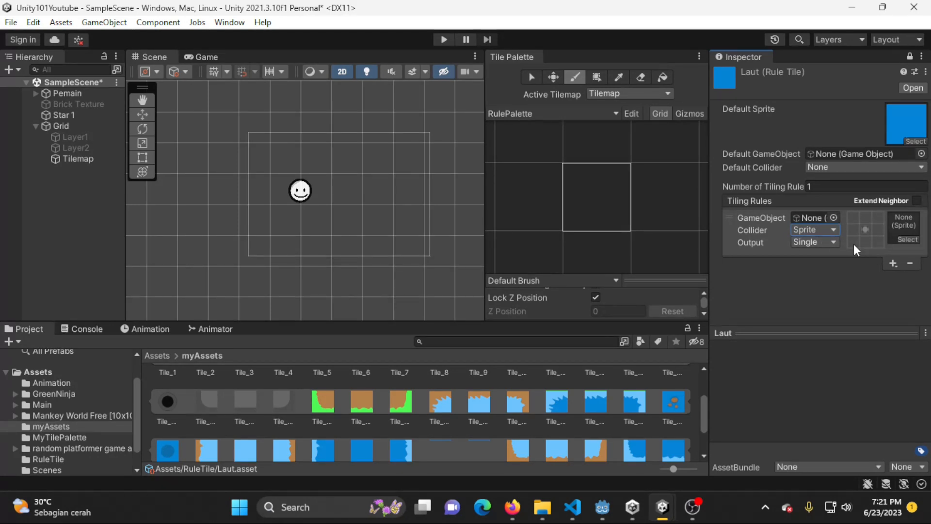
pyautogui.scroll(-2, 423, 458)
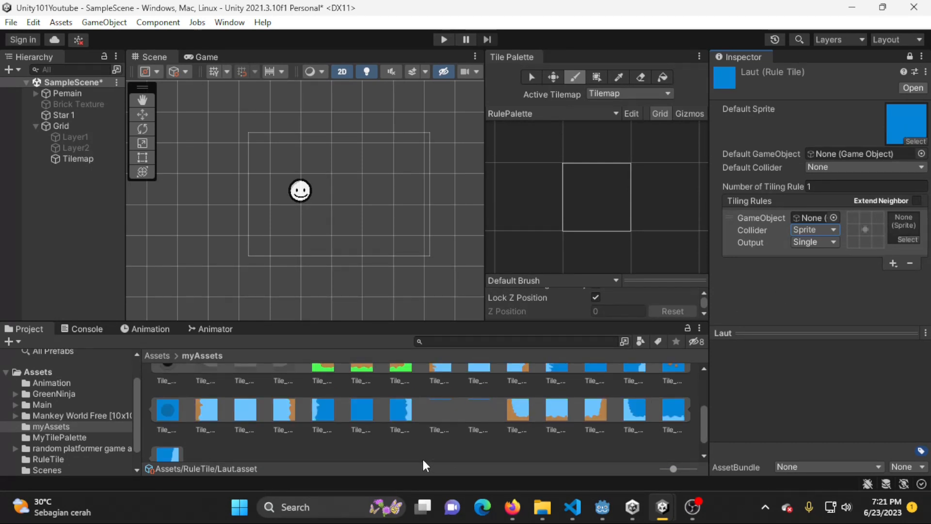
pyautogui.moveTo(368, 414); pyautogui.dragTo(912, 237)
pyautogui.moveTo(437, 207)
pyautogui.mouseDown(button='middle')
pyautogui.moveTo(444, 212)
pyautogui.moveTo(376, 193)
pyautogui.moveTo(442, 73)
pyautogui.moveTo(406, 229)
pyautogui.moveTo(412, 196)
pyautogui.mouseUp(button='middle')
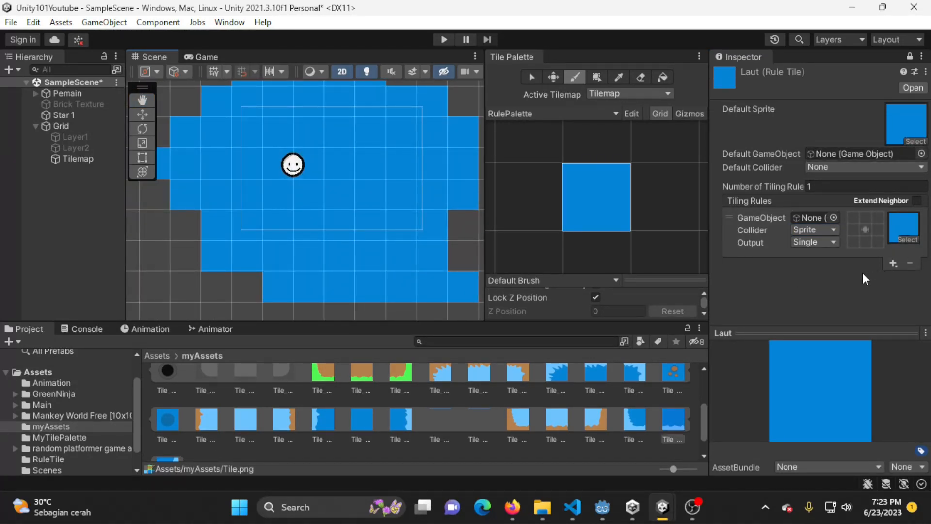
# Step: Require Laut neighbours above, left and right but none below in the first rule, and assign it the bottom-edge water sprite
pyautogui.moveTo(348, 198); pyautogui.dragTo(379, 228, button='middle')
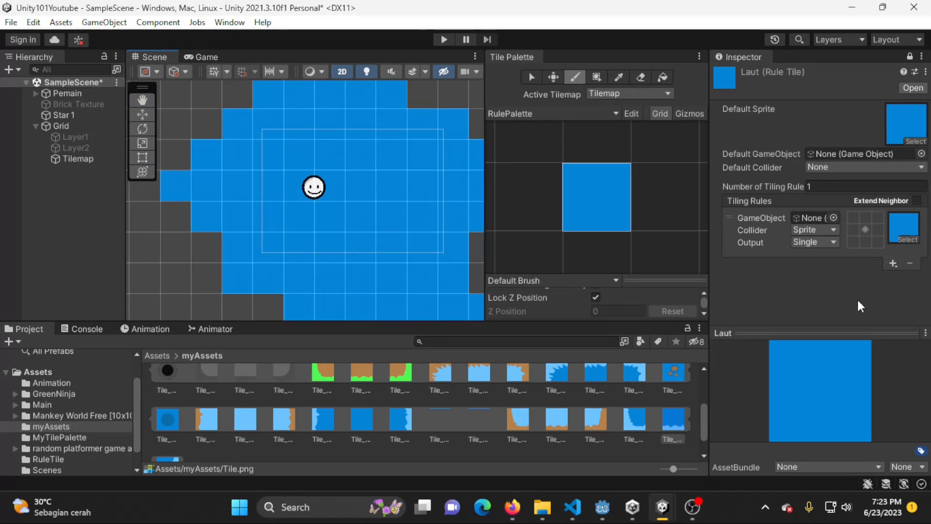
pyautogui.click(863, 220)
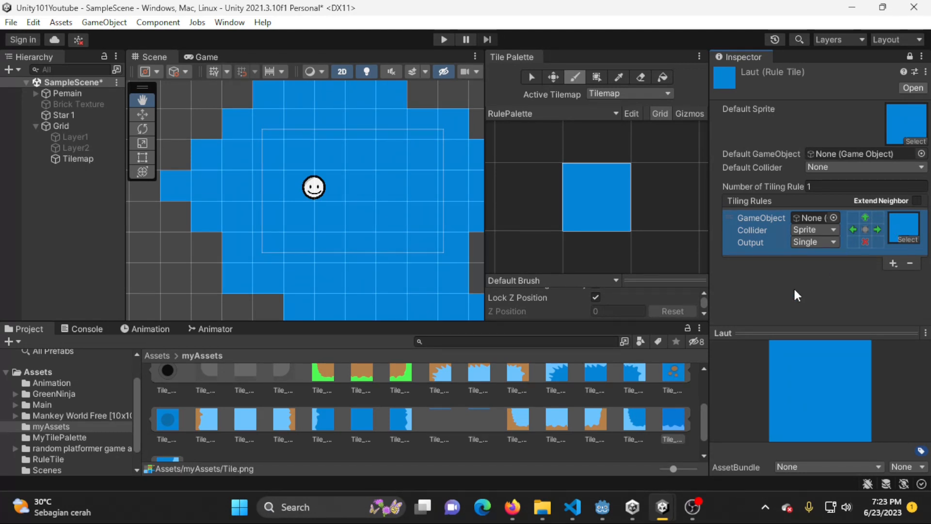
pyautogui.moveTo(677, 426); pyautogui.dragTo(889, 245)
# Step: Paint a small cluster of Laut tiles hanging from the patch's lower edge, then try one extra tile beneath it and erase that tile
pyautogui.moveTo(376, 266); pyautogui.dragTo(371, 193, button='middle')
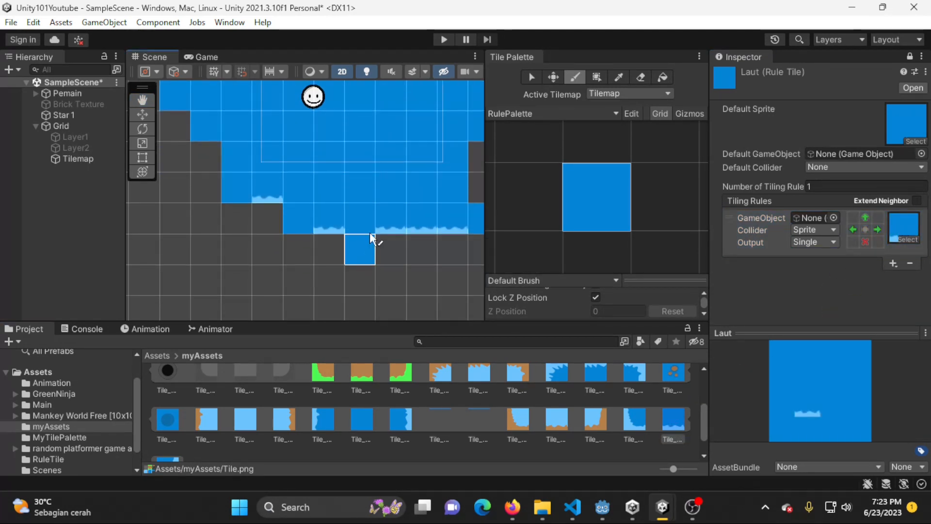
pyautogui.moveTo(374, 235); pyautogui.dragTo(419, 258, button='middle')
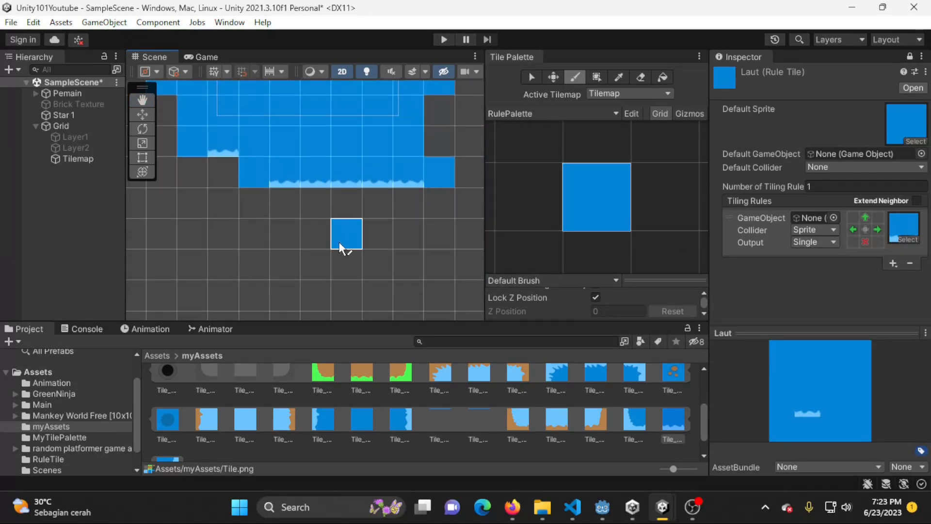
pyautogui.click(408, 233)
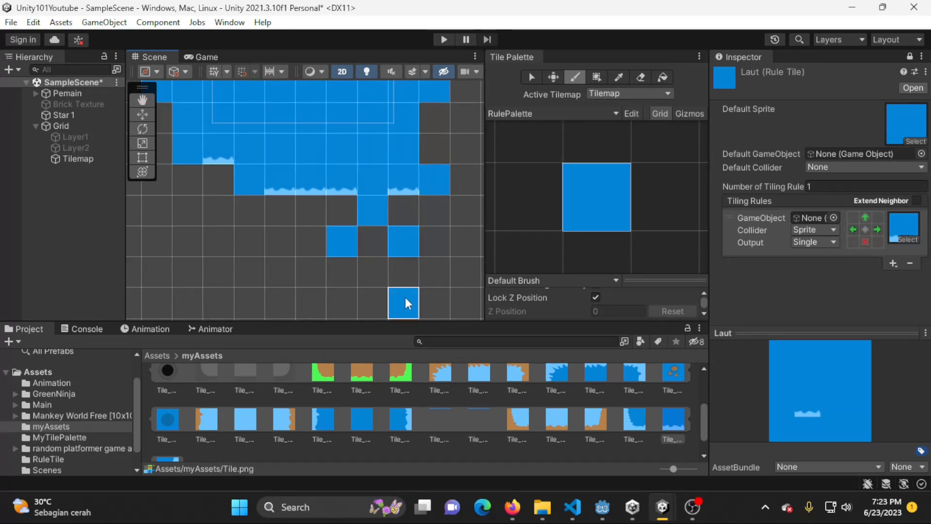
pyautogui.click(367, 245)
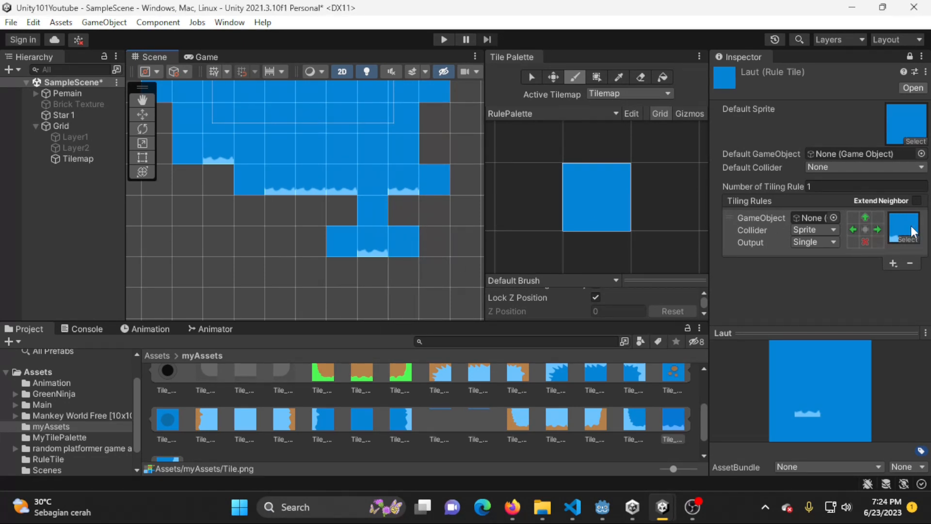
pyautogui.click(344, 240)
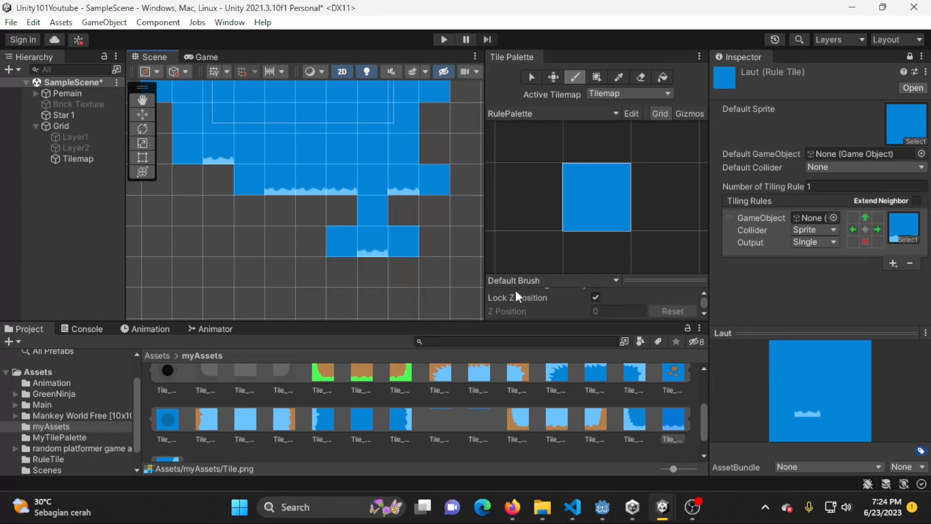
pyautogui.click(382, 269)
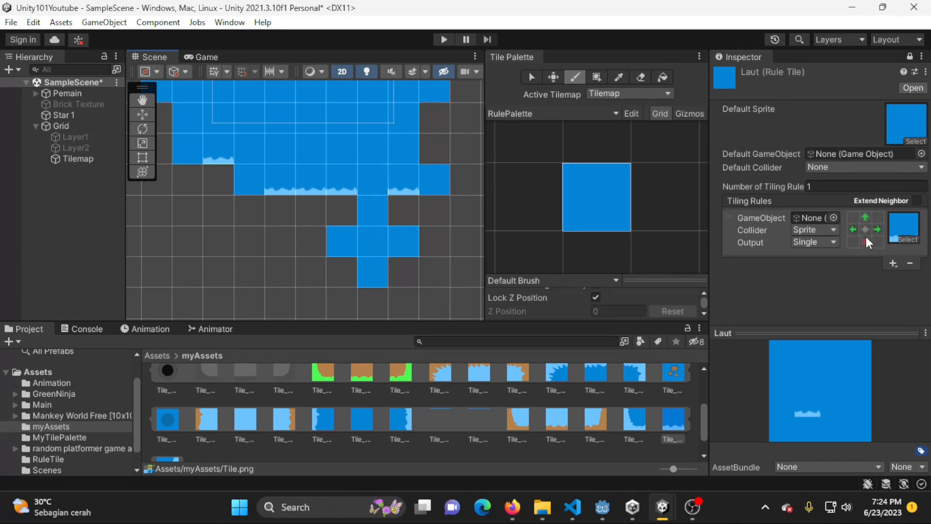
pyautogui.keyDown('shift'); pyautogui.click(371, 278); pyautogui.keyUp('shift')
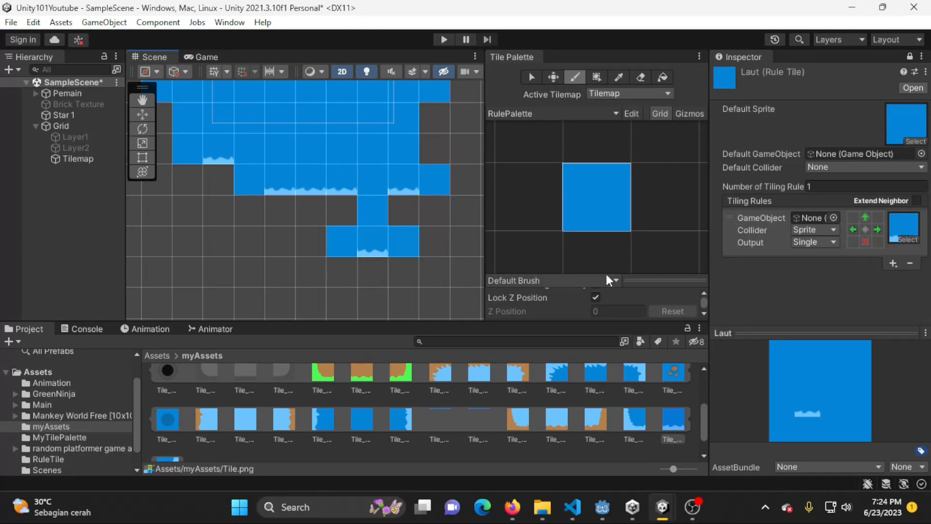
# Step: Add a second tiling rule with the right-edge water sprite, requiring a Laut neighbour on the left and none on the right
pyautogui.click(892, 261)
pyautogui.click(859, 277)
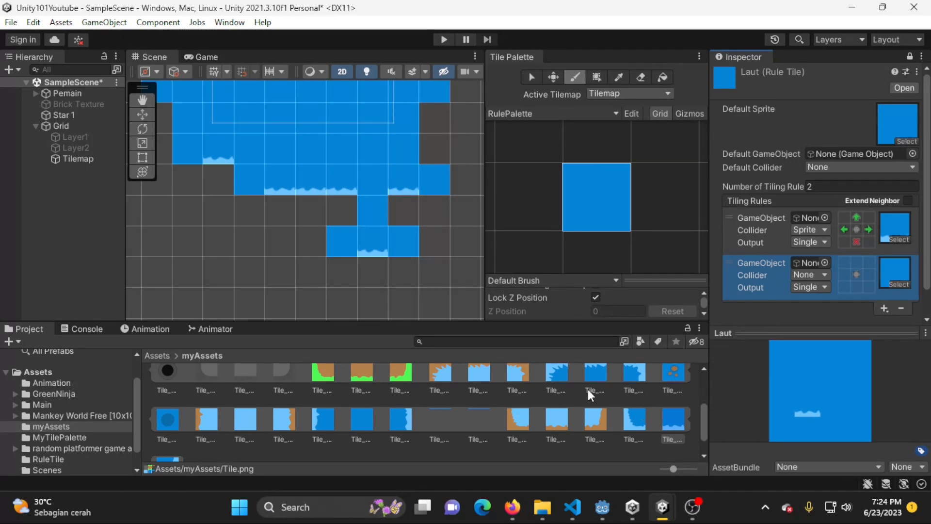
pyautogui.moveTo(397, 427)
pyautogui.mouseDown()
pyautogui.moveTo(679, 340)
pyautogui.moveTo(896, 245)
pyautogui.mouseUp()
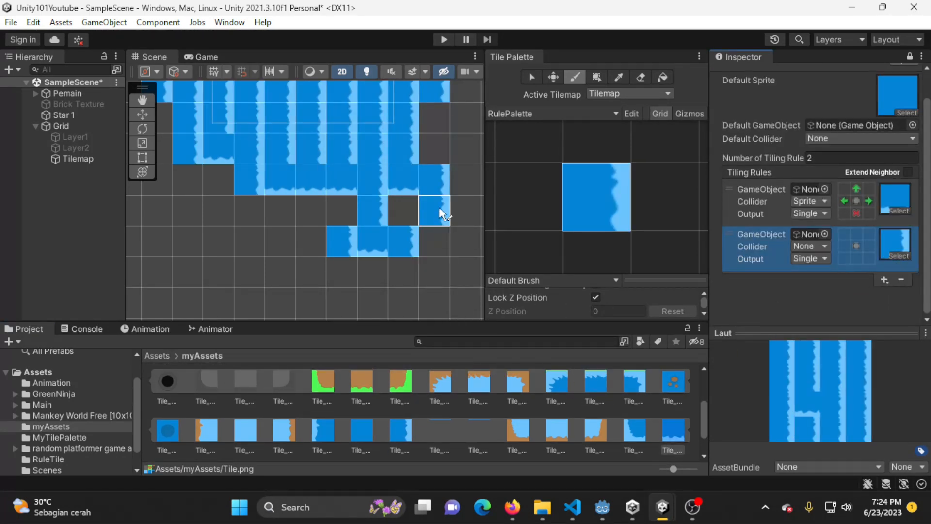
pyautogui.moveTo(439, 207); pyautogui.dragTo(381, 232, button='middle')
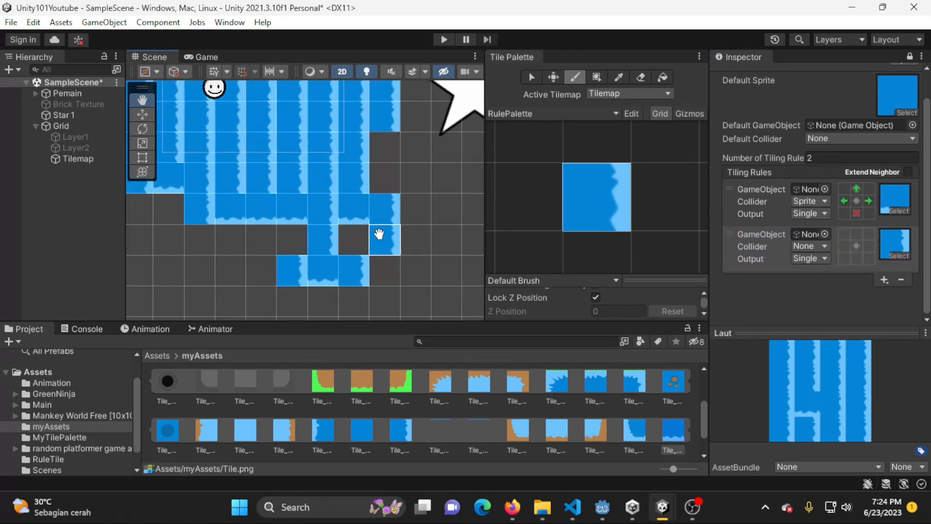
pyautogui.click(844, 246)
pyautogui.rightClick(868, 246)
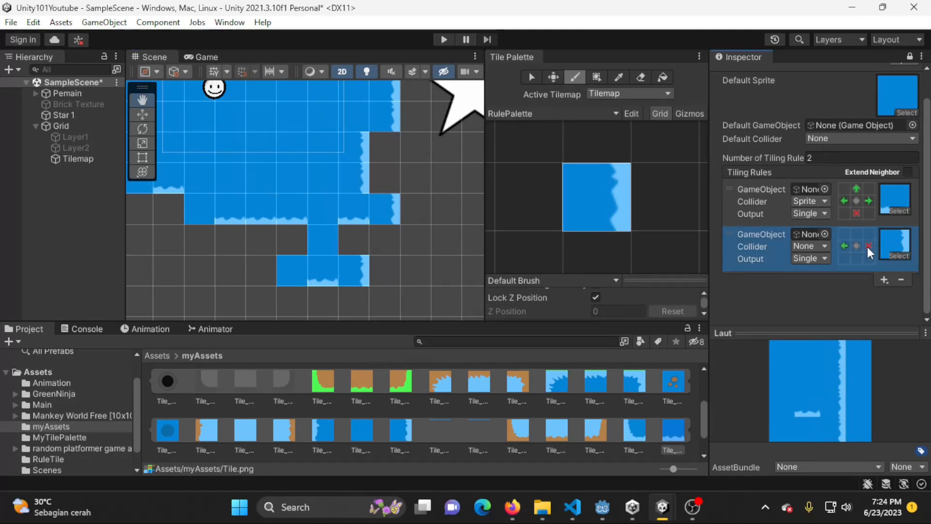
# Step: Paint a separate L-shaped group of three Laut tiles to the right of the water patch's lower part
pyautogui.scroll(-1, 395, 264)
pyautogui.moveTo(395, 264); pyautogui.dragTo(437, 307)
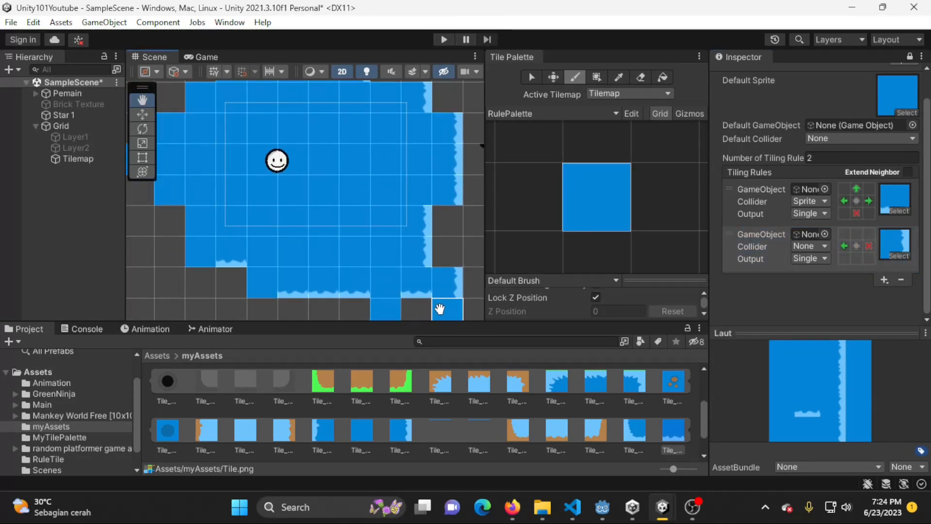
pyautogui.scroll(-3, 401, 243)
pyautogui.moveTo(408, 228); pyautogui.dragTo(409, 201, button='middle')
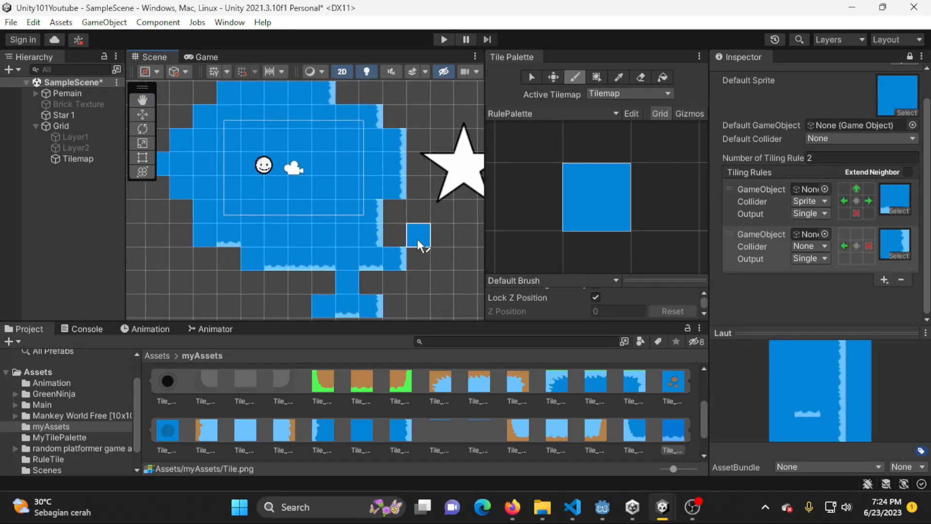
pyautogui.moveTo(417, 239); pyautogui.dragTo(440, 241, button='middle')
pyautogui.scroll(4, 429, 252)
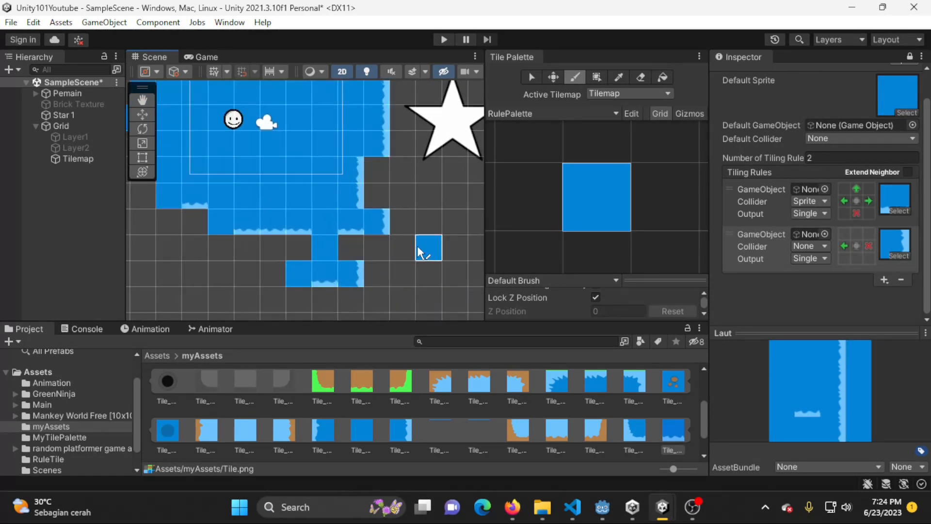
pyautogui.click(457, 251)
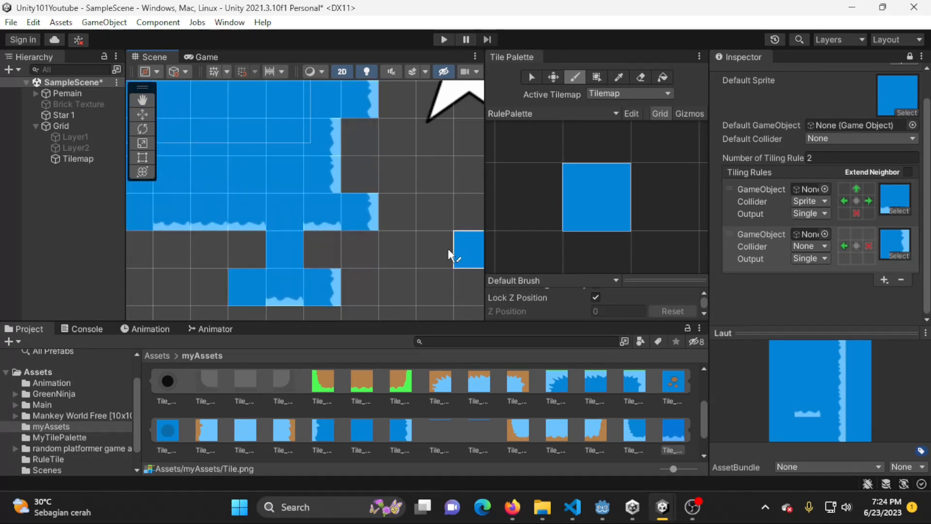
pyautogui.moveTo(447, 248); pyautogui.dragTo(355, 242, button='middle')
pyautogui.click(345, 253)
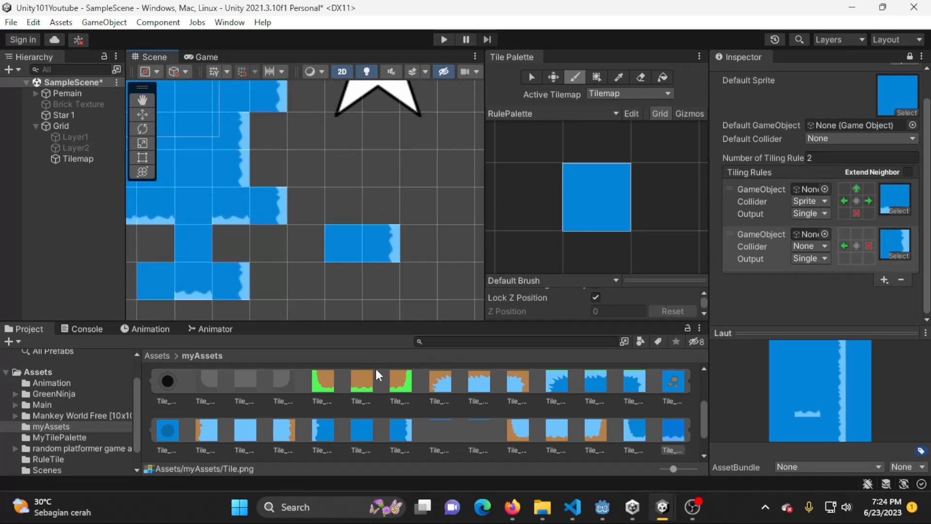
pyautogui.click(377, 203)
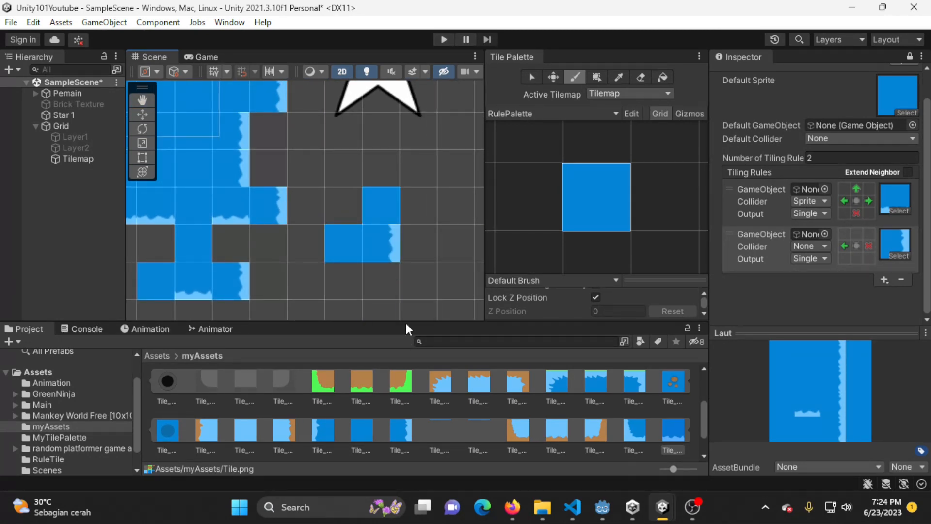
# Step: Require Laut neighbours above and below in the second tiling rule too, and check the patch's right edge in the scene
pyautogui.moveTo(359, 234); pyautogui.dragTo(432, 229, button='middle')
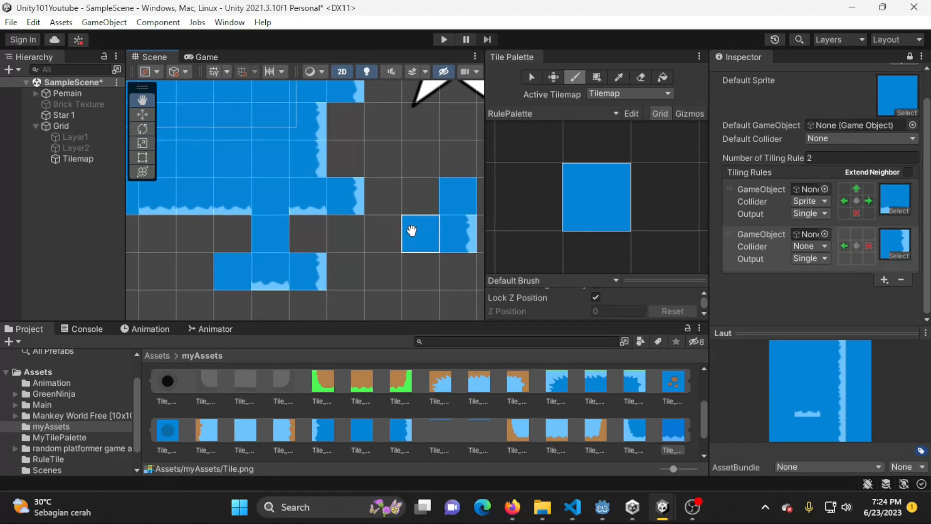
pyautogui.click(858, 232)
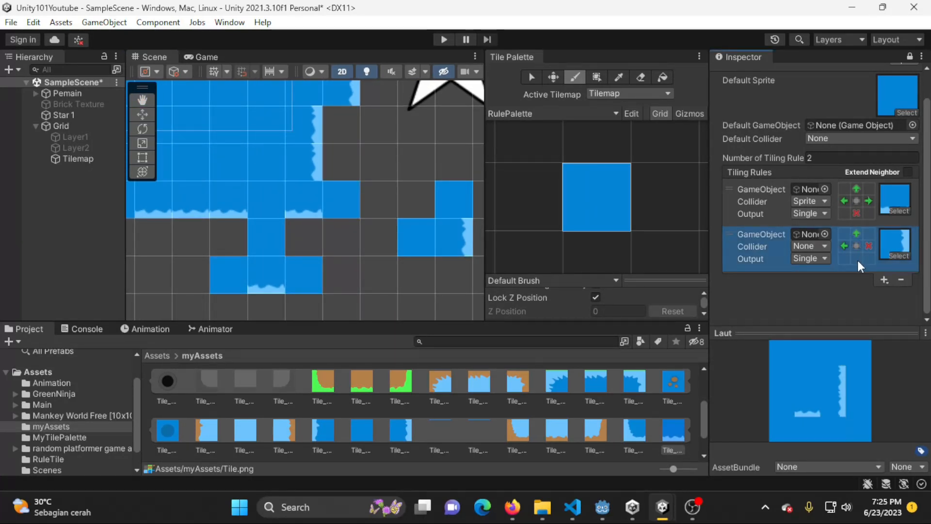
pyautogui.click(856, 258)
pyautogui.scroll(-2, 381, 269)
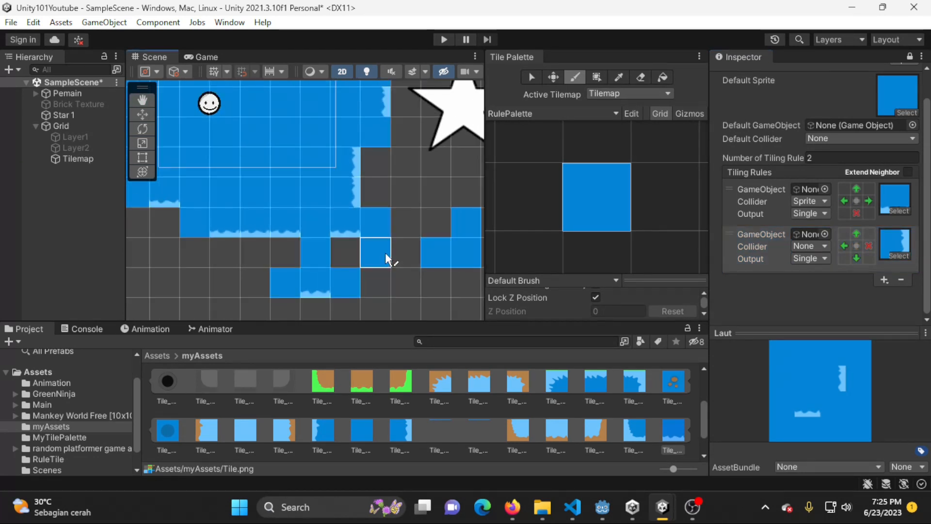
pyautogui.scroll(-2, 384, 245)
pyautogui.moveTo(383, 238); pyautogui.dragTo(358, 218, button='middle')
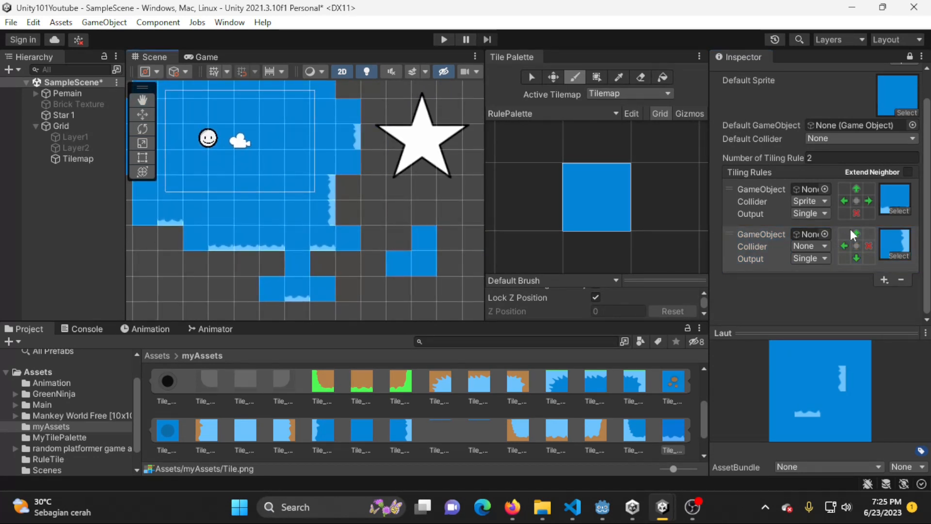
pyautogui.moveTo(417, 242); pyautogui.dragTo(362, 241, button='middle')
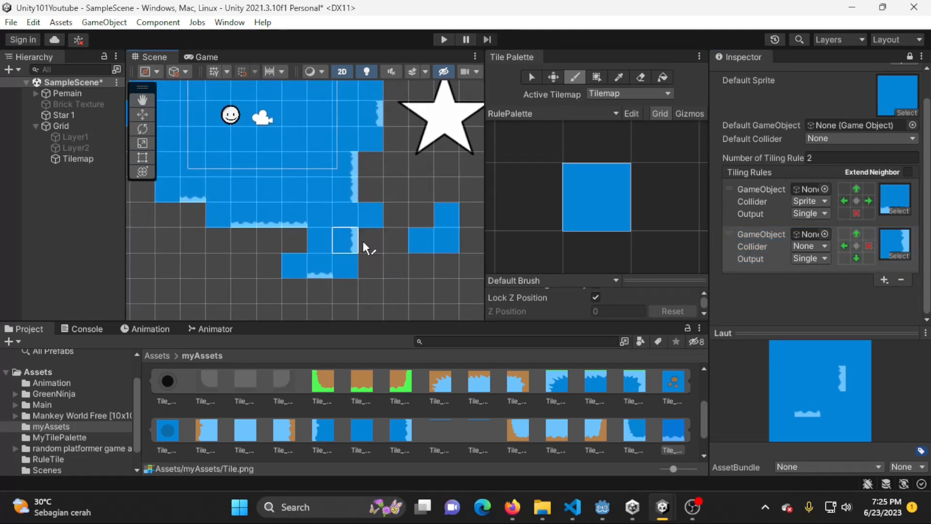
pyautogui.scroll(3, 357, 222)
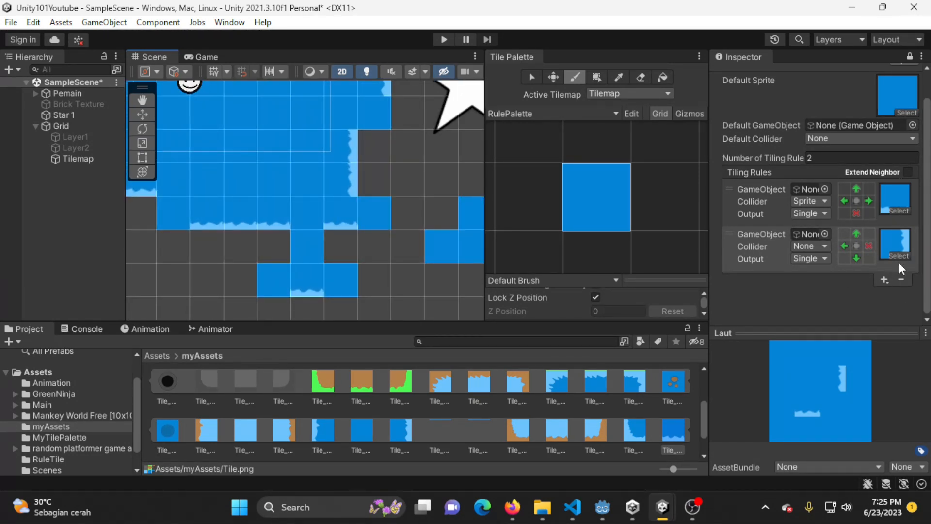
# Step: Add a third and a fourth tiling rule to the Laut rule tile
pyautogui.moveTo(895, 225); pyautogui.dragTo(895, 223)
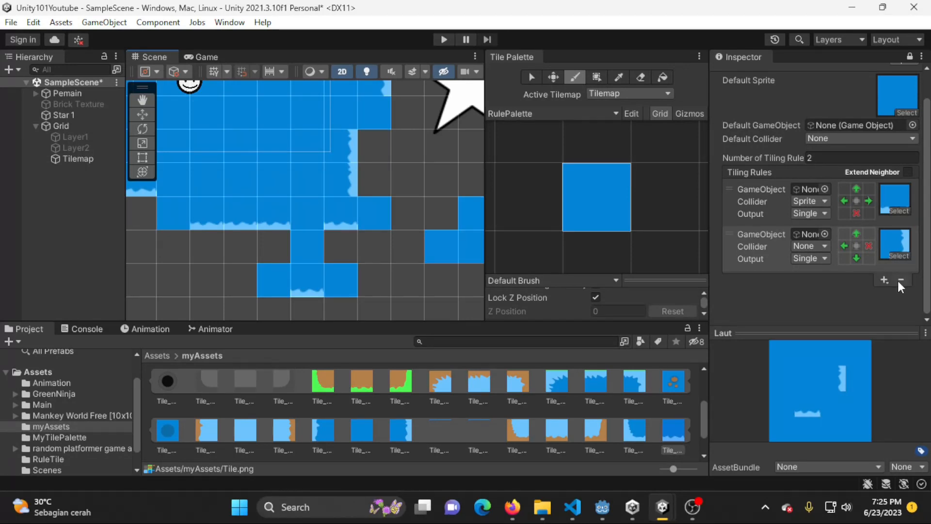
pyautogui.click(883, 280)
pyautogui.click(882, 292)
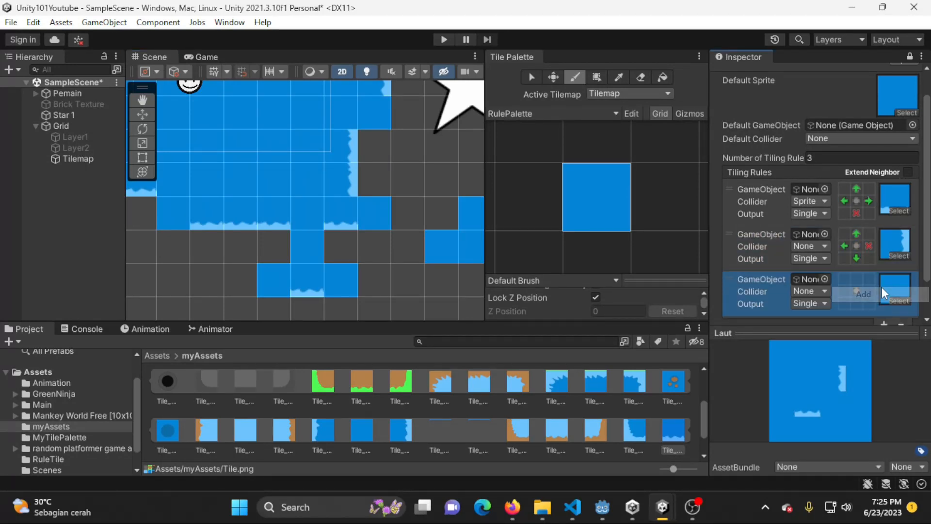
pyautogui.scroll(-1, 879, 287)
pyautogui.click(883, 281)
pyautogui.click(874, 292)
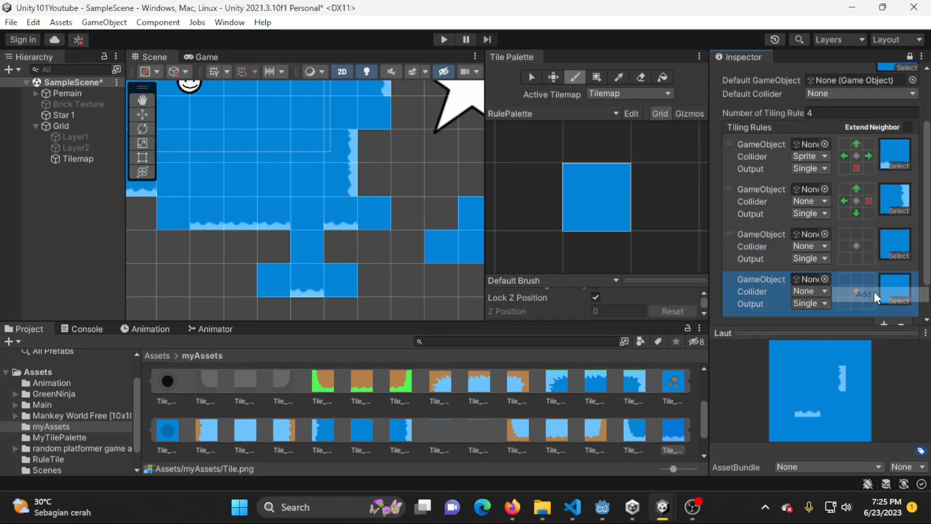
# Step: Assign the top-edge water sprite to the third rule, requiring Laut neighbours below, left and right but none above
pyautogui.moveTo(601, 391); pyautogui.dragTo(902, 203)
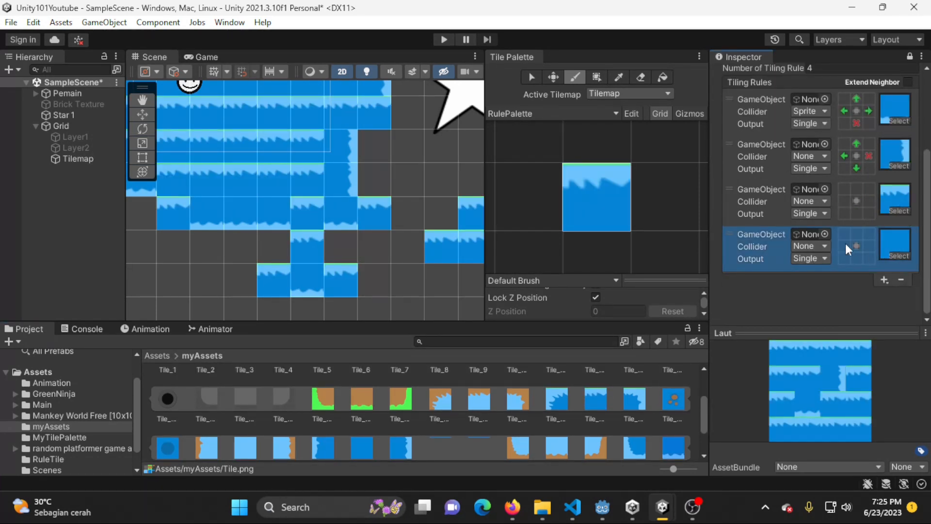
pyautogui.click(856, 213)
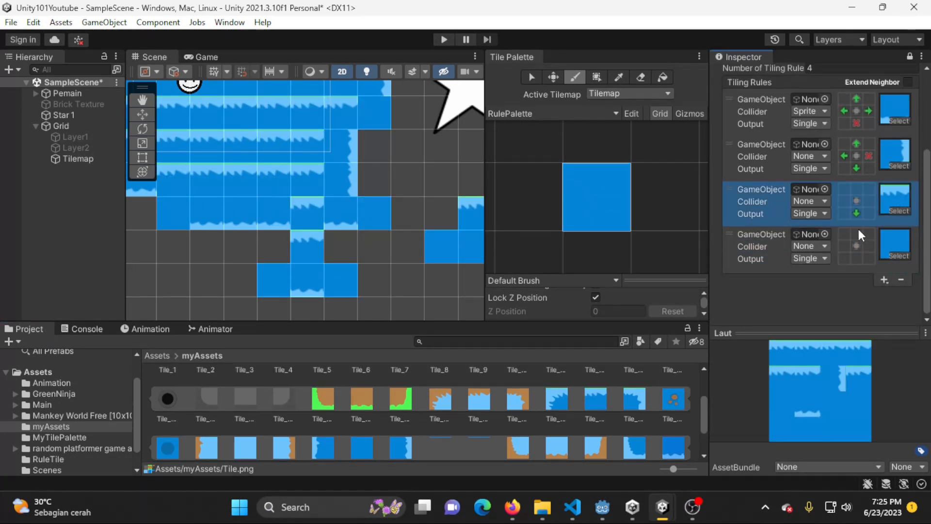
pyautogui.doubleClick(856, 189)
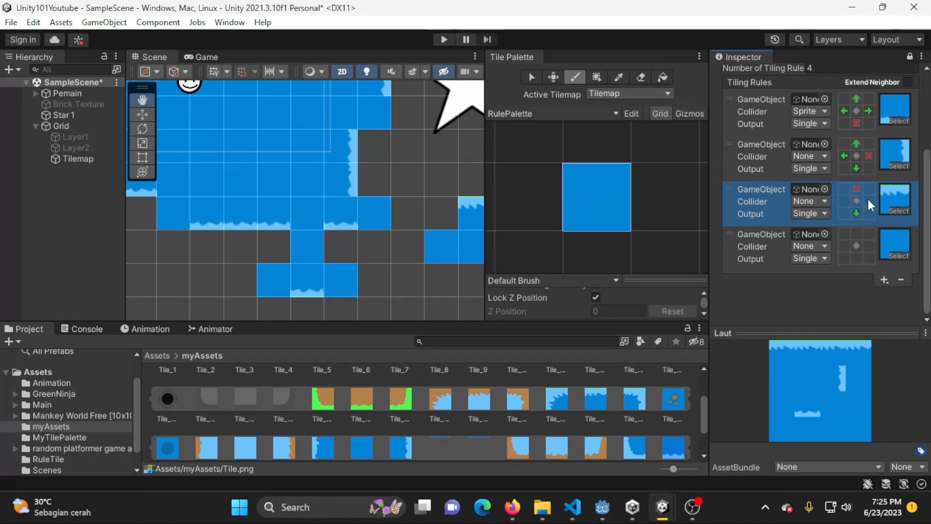
pyautogui.click(868, 200)
pyautogui.click(844, 200)
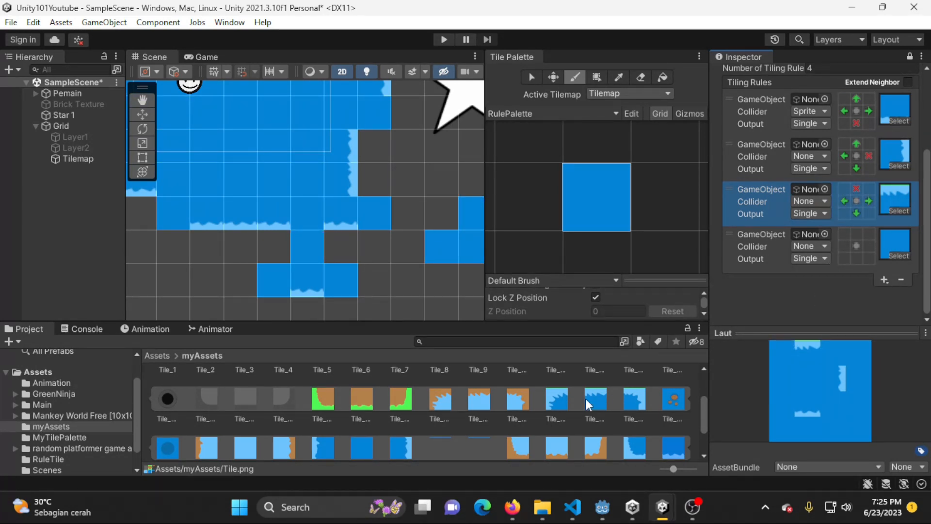
# Step: Assign the left-edge water sprite to the fourth rule, requiring Laut neighbours above, right and below but none to the left
pyautogui.scroll(-1, 324, 441)
pyautogui.moveTo(324, 437)
pyautogui.mouseDown()
pyautogui.moveTo(906, 243)
pyautogui.moveTo(898, 245)
pyautogui.mouseUp()
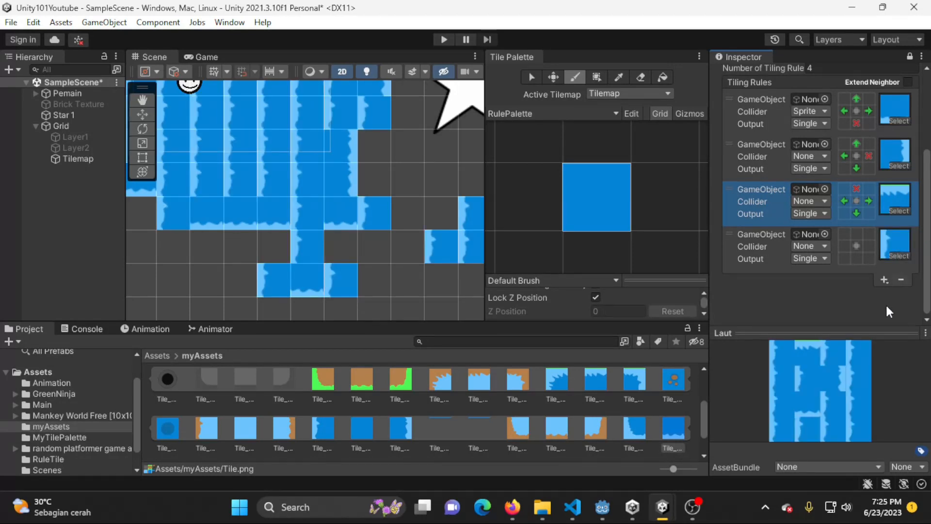
pyautogui.click(873, 245)
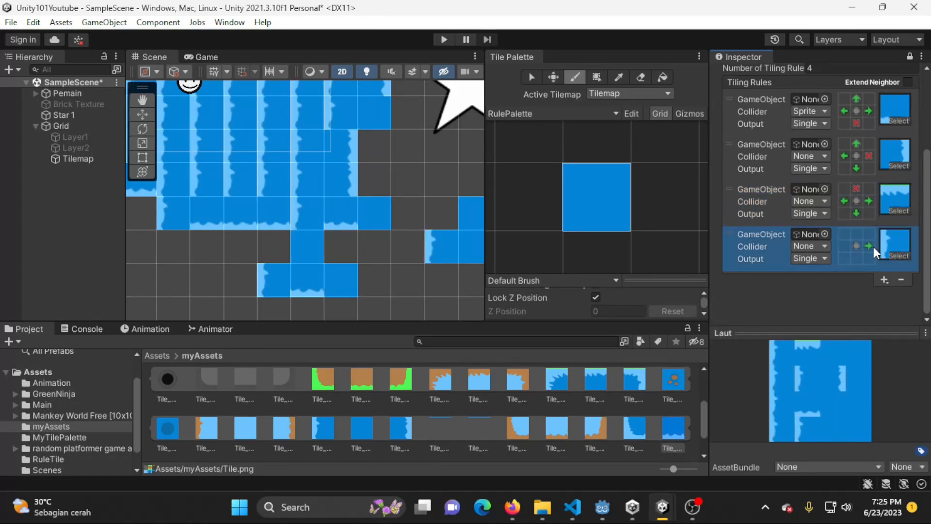
pyautogui.click(857, 234)
pyautogui.click(856, 259)
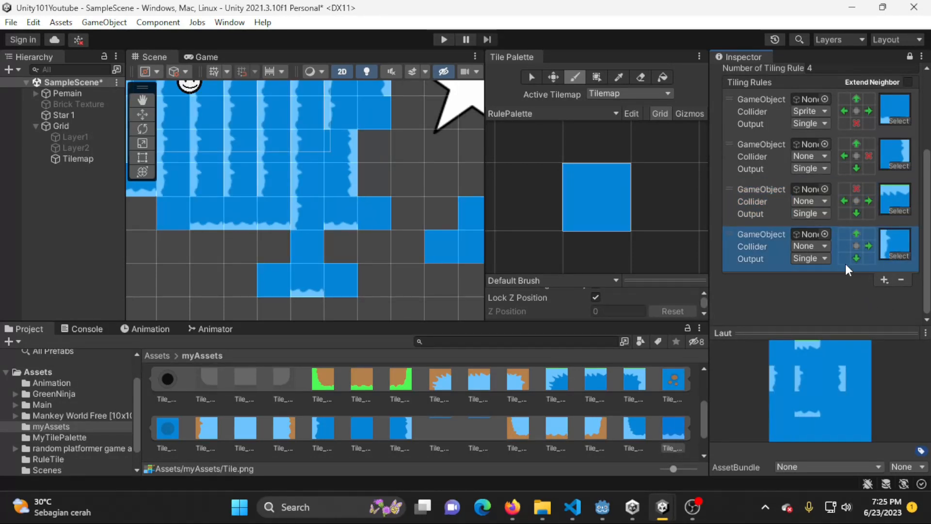
pyautogui.doubleClick(844, 246)
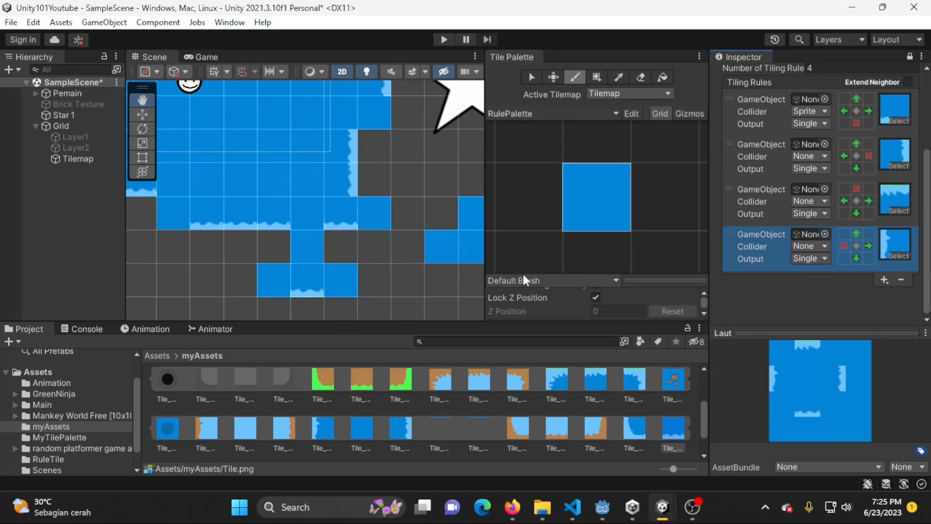
# Step: Paint extra Laut tiles at the water patch's lower-left side to test the left-edge rule
pyautogui.scroll(-4, 398, 254)
pyautogui.moveTo(379, 234); pyautogui.dragTo(367, 260, button='middle')
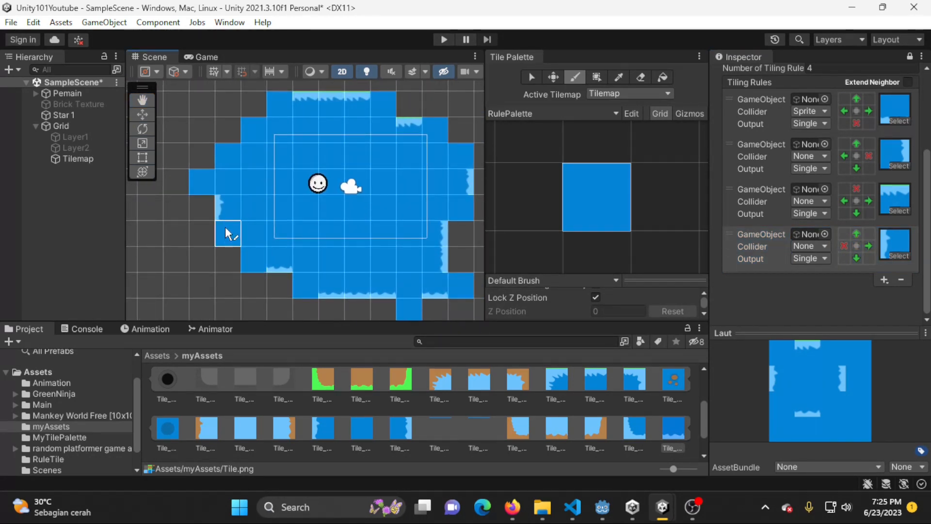
pyautogui.click(220, 249)
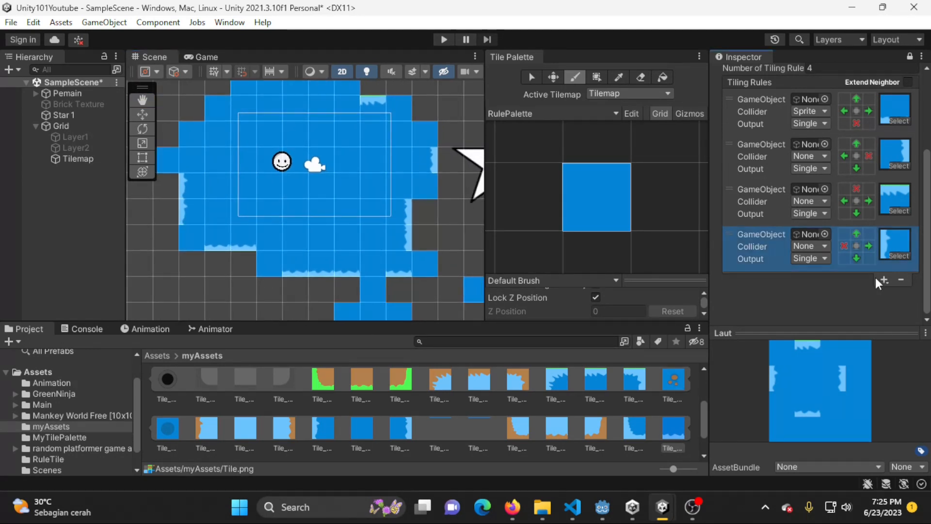
# Step: Add a fifth rule with the top-left corner water sprite, requiring Laut right and below but none above, left or diagonally upper-left
pyautogui.click(884, 280)
pyautogui.click(830, 294)
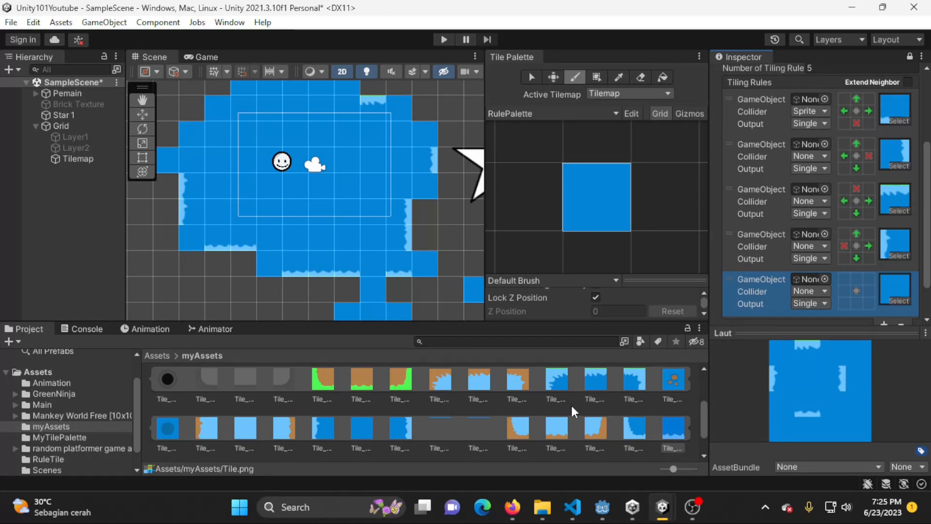
pyautogui.moveTo(561, 397)
pyautogui.mouseDown()
pyautogui.moveTo(913, 294)
pyautogui.moveTo(896, 245)
pyautogui.mouseUp()
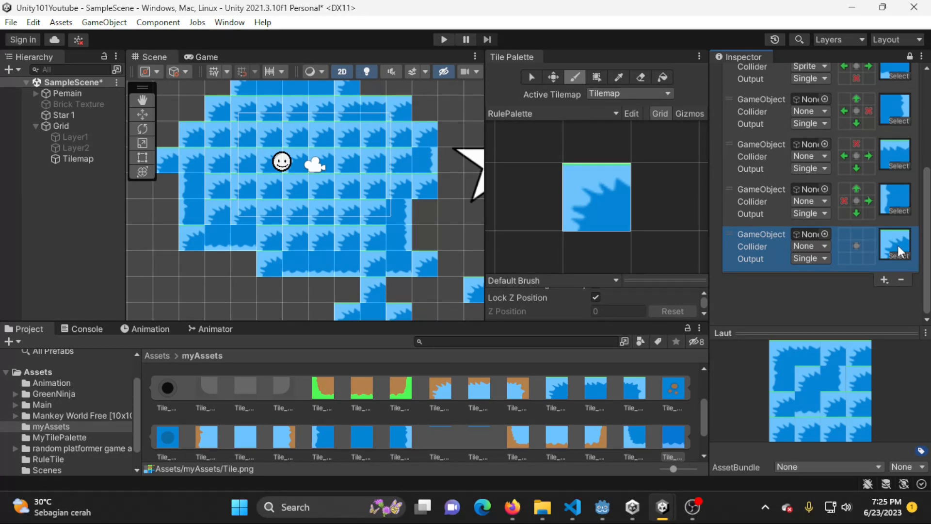
pyautogui.click(868, 246)
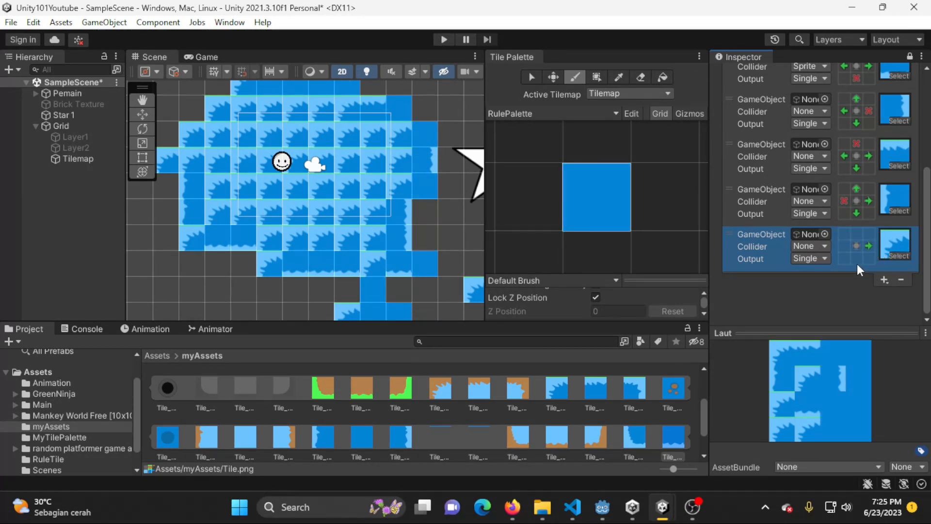
pyautogui.click(856, 258)
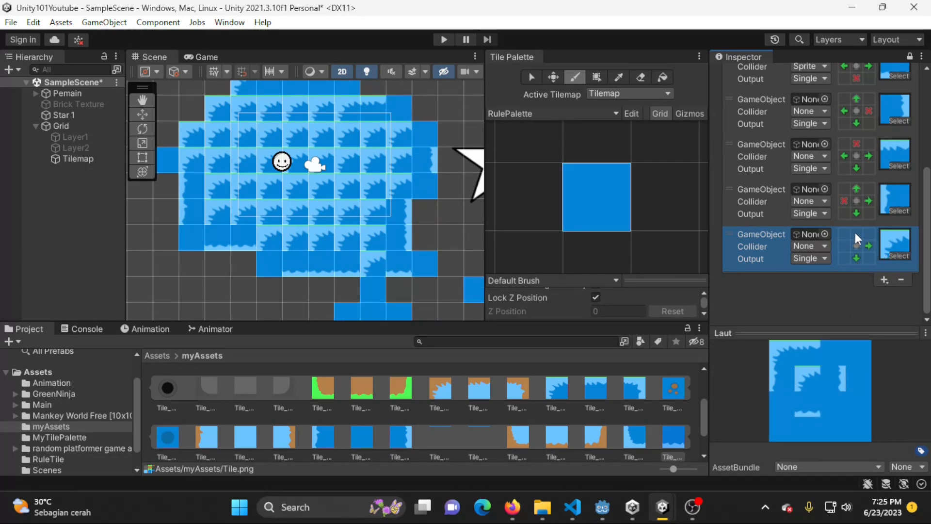
pyautogui.doubleClick(855, 232)
pyautogui.doubleClick(845, 233)
pyautogui.doubleClick(845, 245)
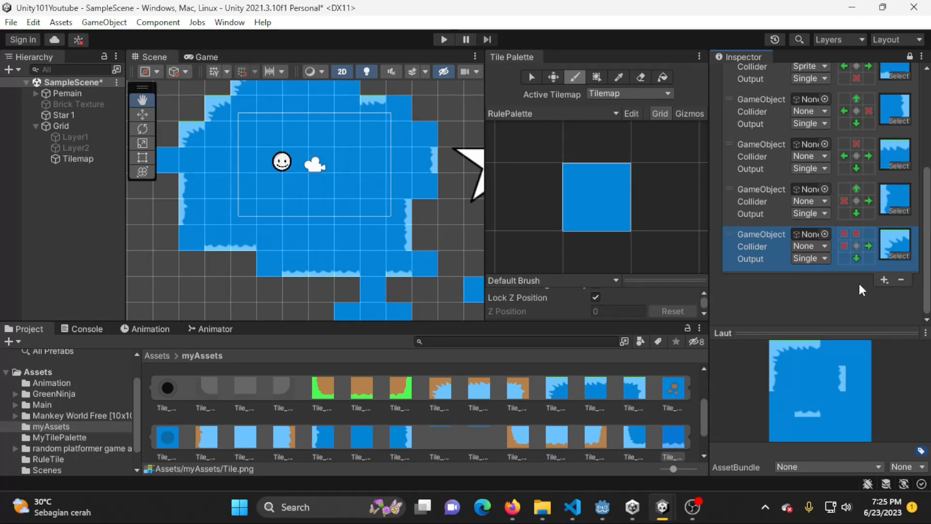
# Step: Clear the diagonal upper-left neighbour condition from the fifth rule and check the patch's top-left corners in the scene
pyautogui.moveTo(334, 224); pyautogui.dragTo(383, 278, button='middle')
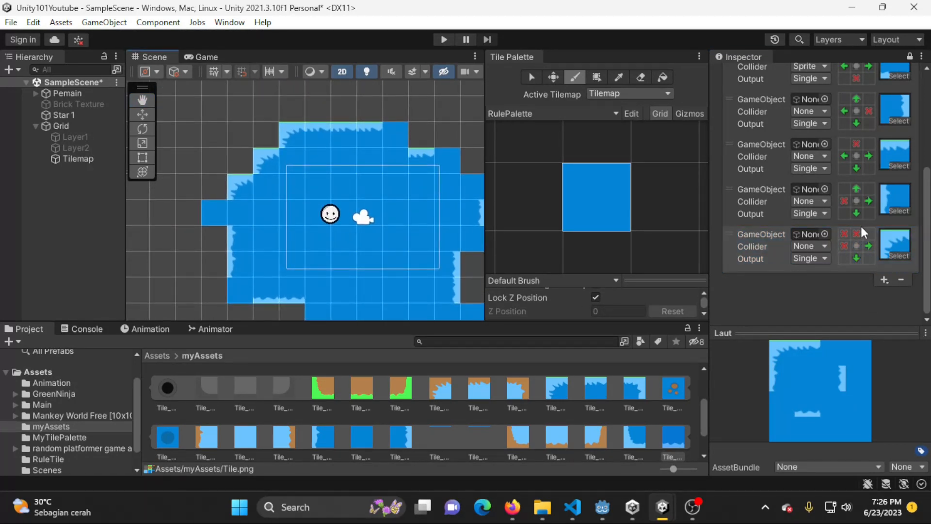
pyautogui.click(843, 234)
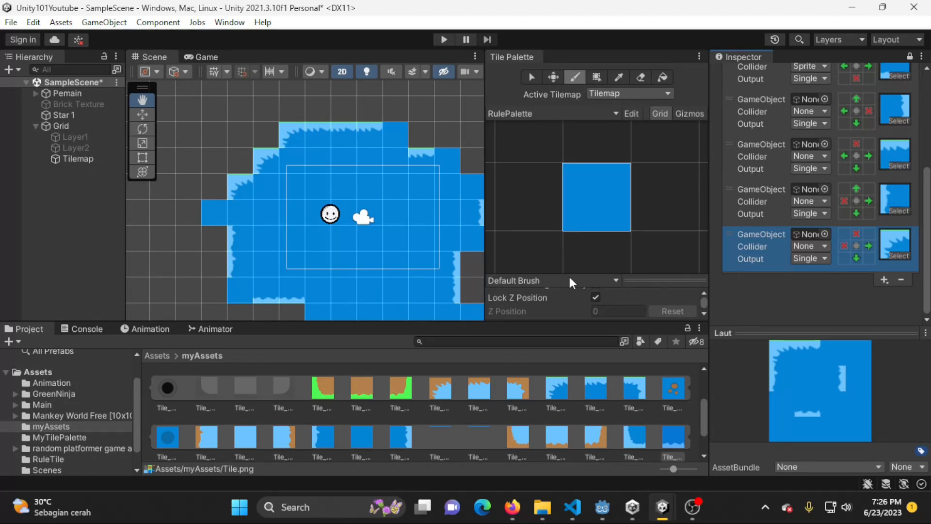
pyautogui.moveTo(369, 252); pyautogui.dragTo(346, 209, button='middle')
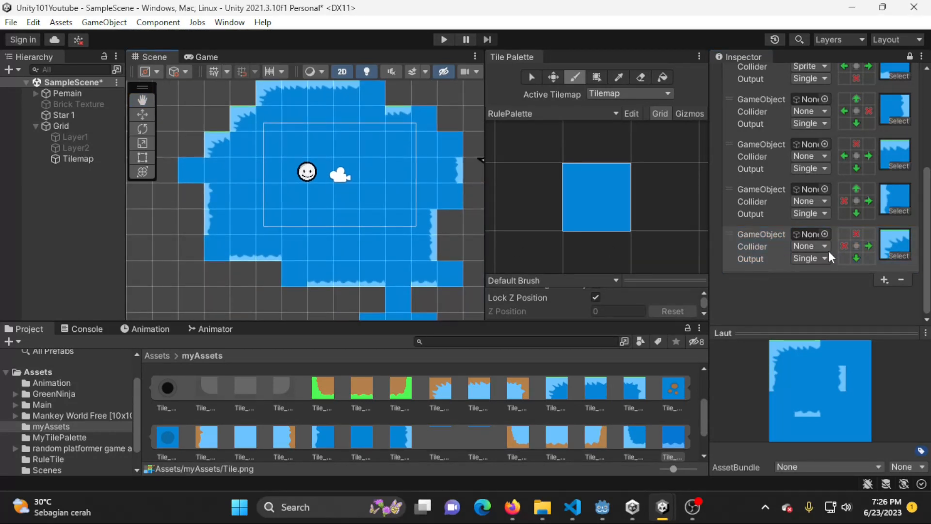
# Step: Add a sixth rule with the top-right corner water sprite, requiring Laut neighbours left and below but none above or right
pyautogui.click(884, 280)
pyautogui.click(877, 295)
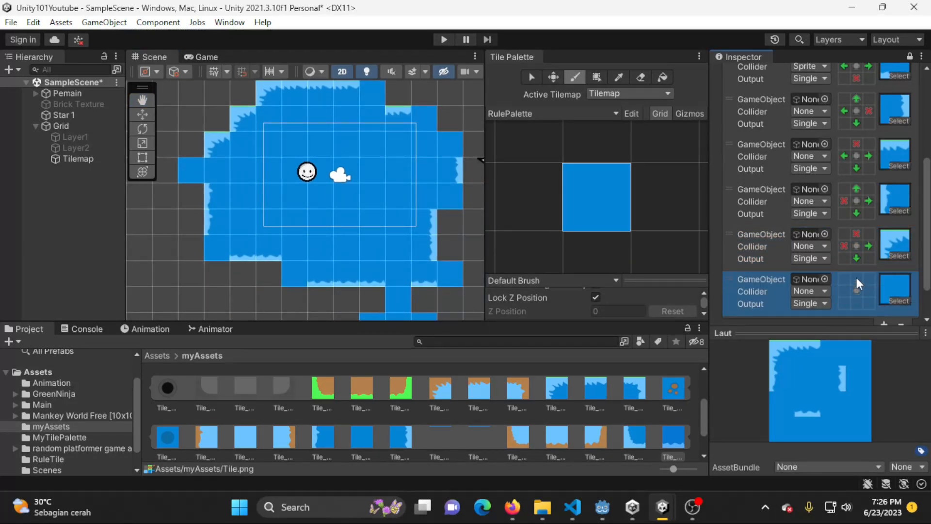
pyautogui.scroll(1, 622, 370)
pyautogui.scroll(-3, 887, 247)
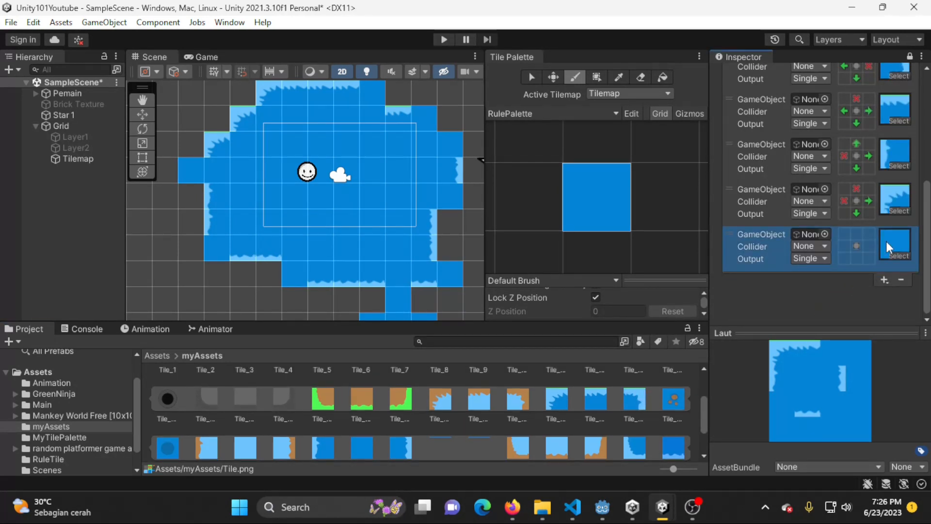
pyautogui.moveTo(634, 400); pyautogui.dragTo(896, 249)
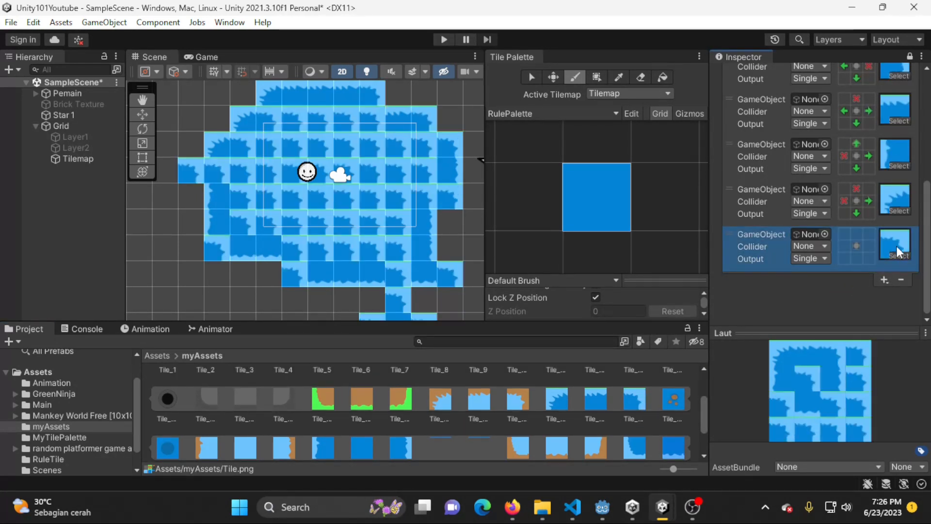
pyautogui.click(844, 247)
pyautogui.click(857, 260)
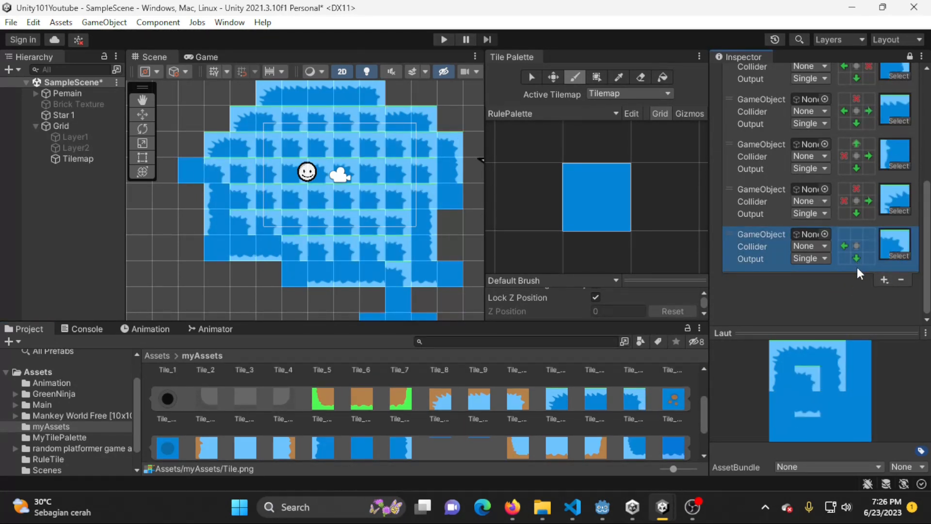
pyautogui.rightClick(856, 235)
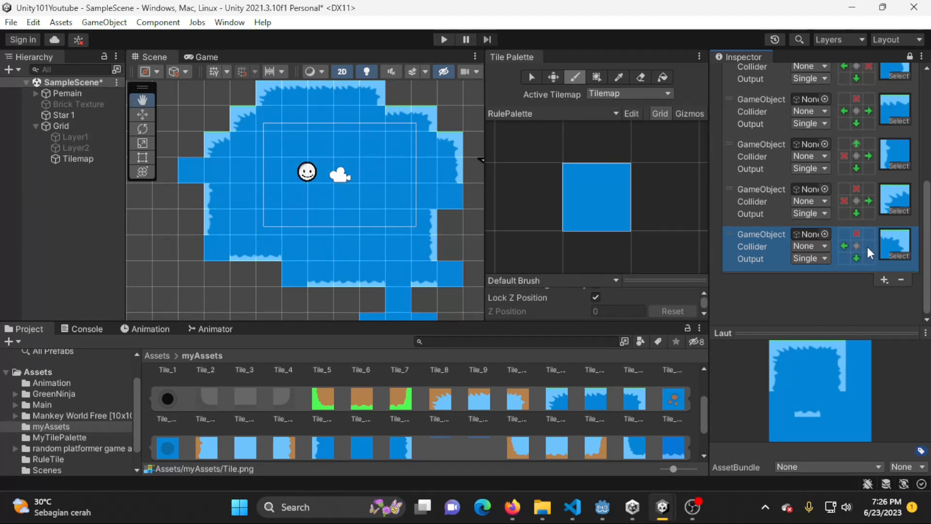
# Step: Add a seventh rule with the bottom-left corner water sprite, requiring Laut neighbours above and right but none left or below
pyautogui.click(886, 280)
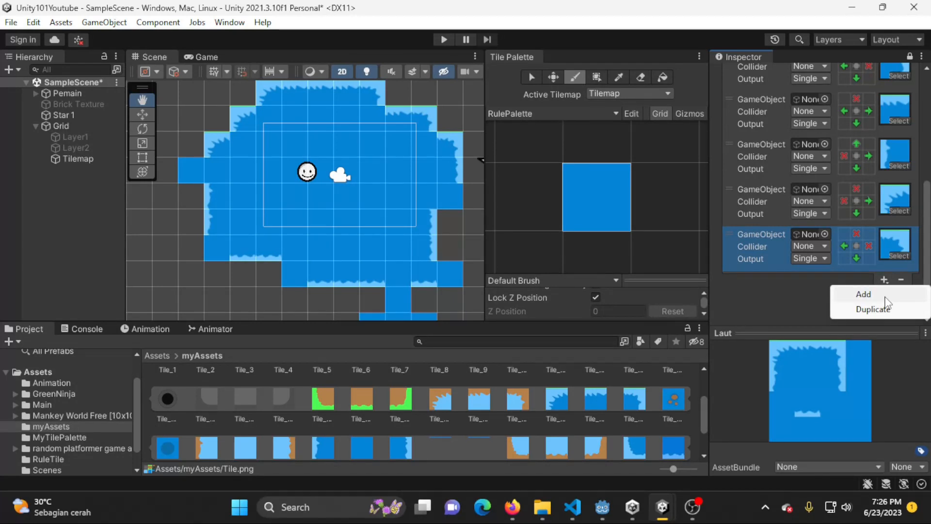
pyautogui.click(866, 293)
pyautogui.scroll(-3, 558, 388)
pyautogui.moveTo(649, 379); pyautogui.dragTo(886, 251)
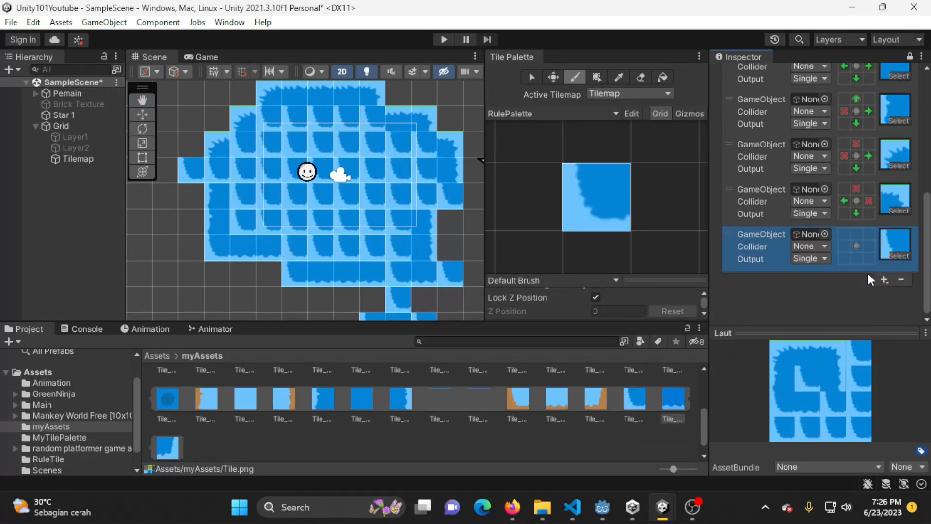
pyautogui.click(868, 245)
pyautogui.click(856, 234)
pyautogui.click(844, 246)
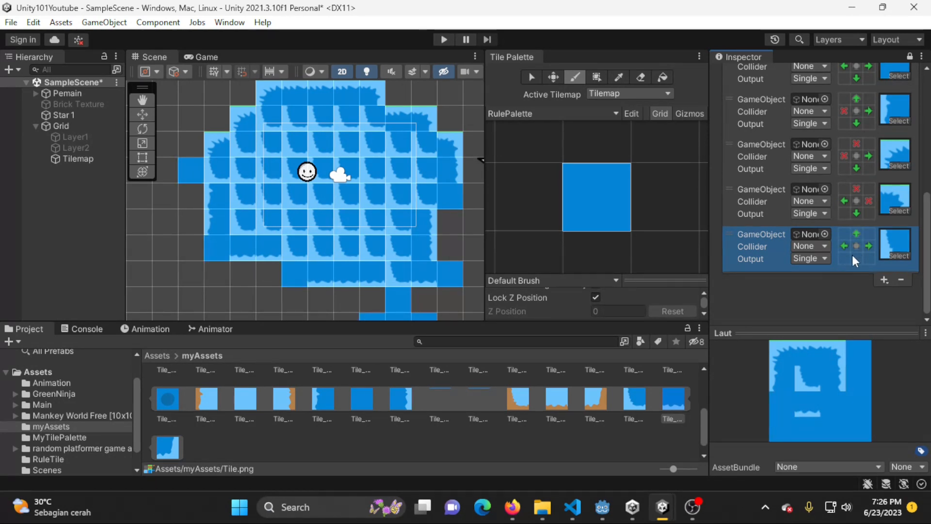
pyautogui.click(844, 246)
pyautogui.doubleClick(856, 258)
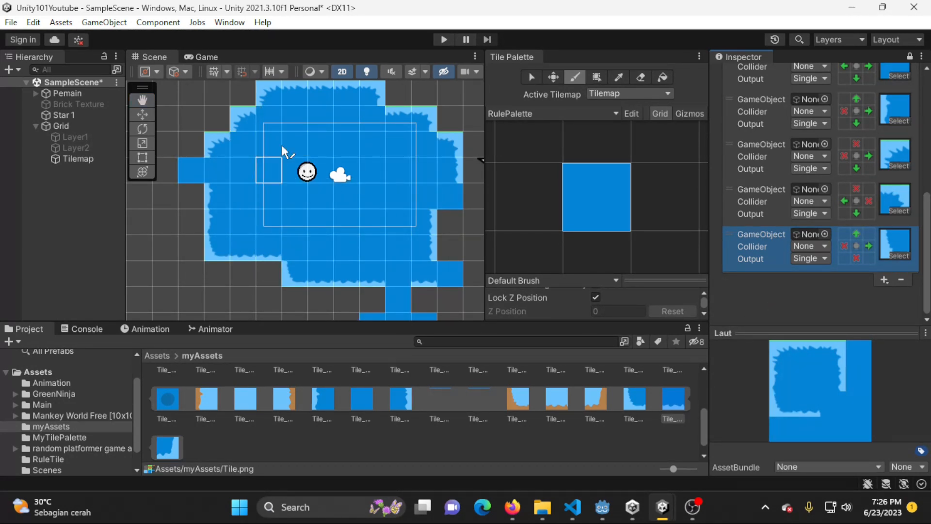
# Step: Add an eighth rule with the bottom-right corner water sprite, requiring Laut neighbours above and left but none below or right
pyautogui.scroll(-1, 172, 451)
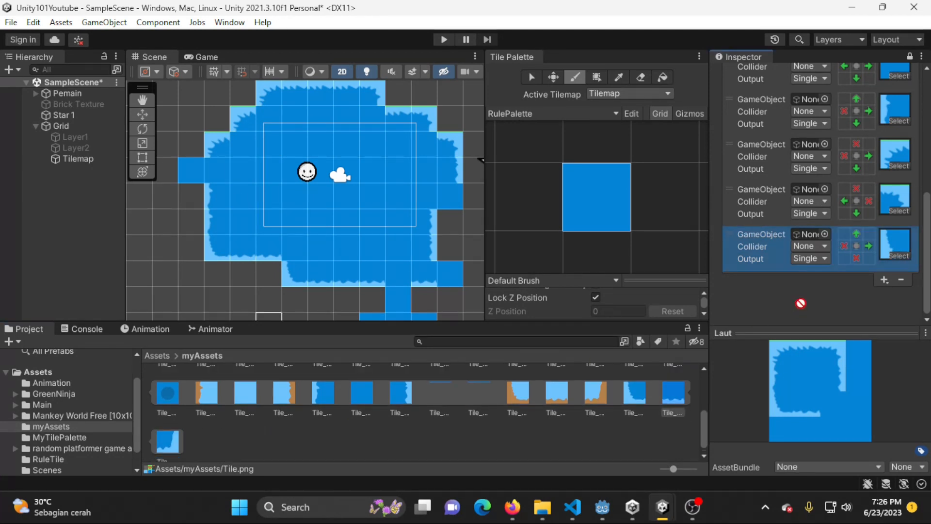
pyautogui.click(884, 280)
pyautogui.click(846, 295)
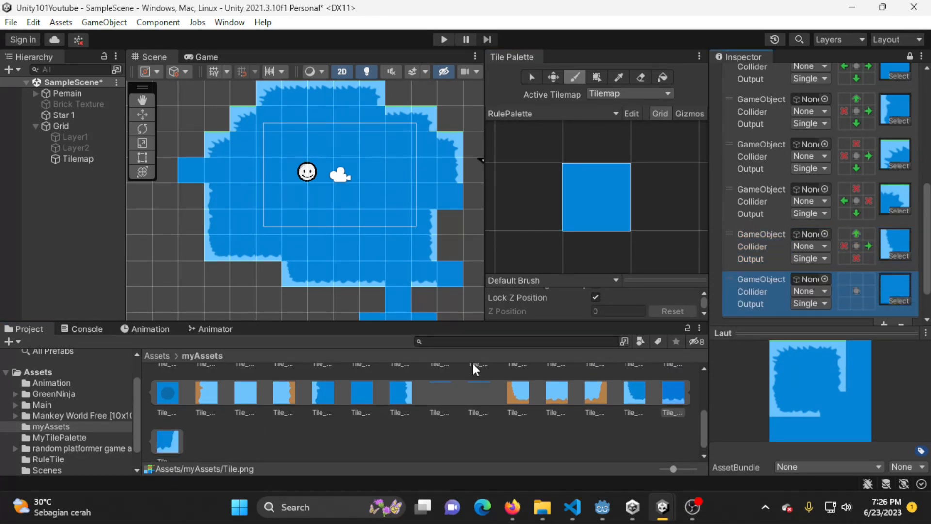
pyautogui.moveTo(177, 443); pyautogui.dragTo(854, 298)
pyautogui.moveTo(891, 248); pyautogui.dragTo(892, 250)
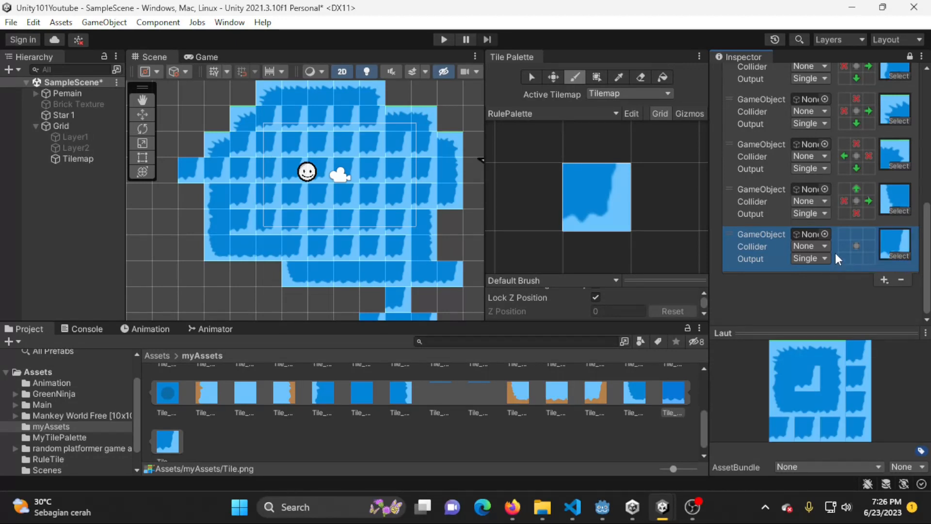
pyautogui.click(857, 234)
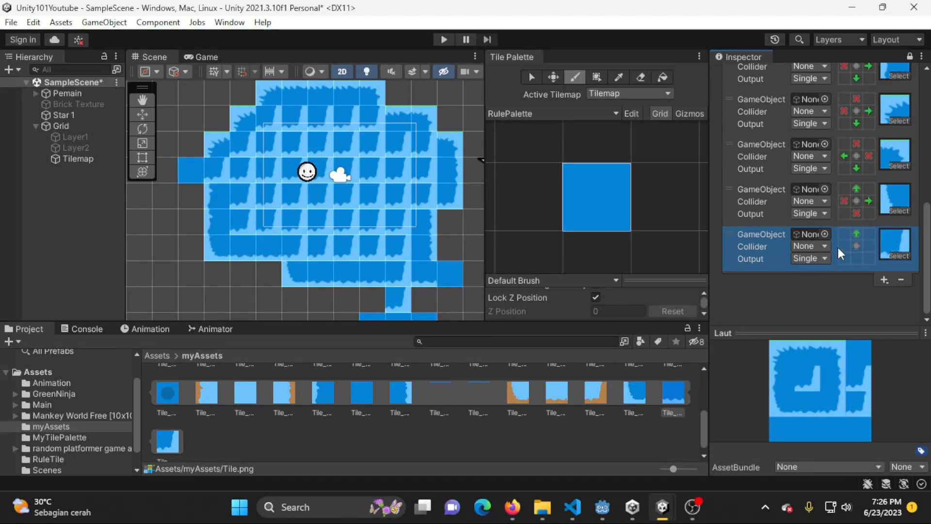
pyautogui.click(844, 247)
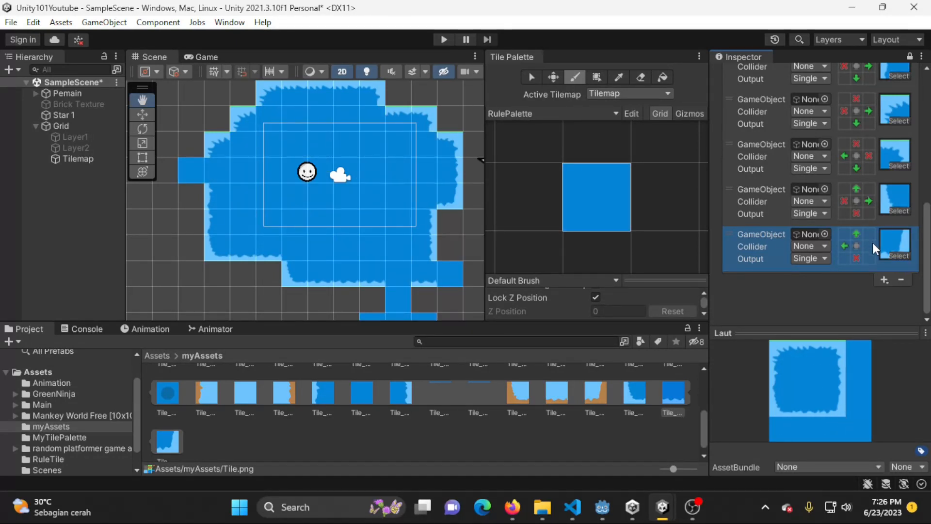
# Step: Paint more Laut tiles around all sides of the water patch to enlarge it and test the edge and corner rules
pyautogui.scroll(10, 859, 270)
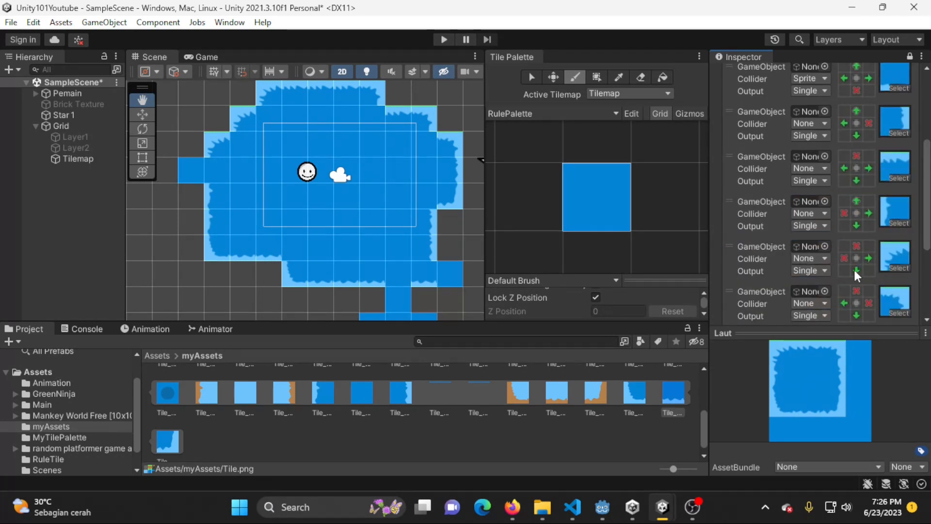
pyautogui.scroll(2, 854, 275)
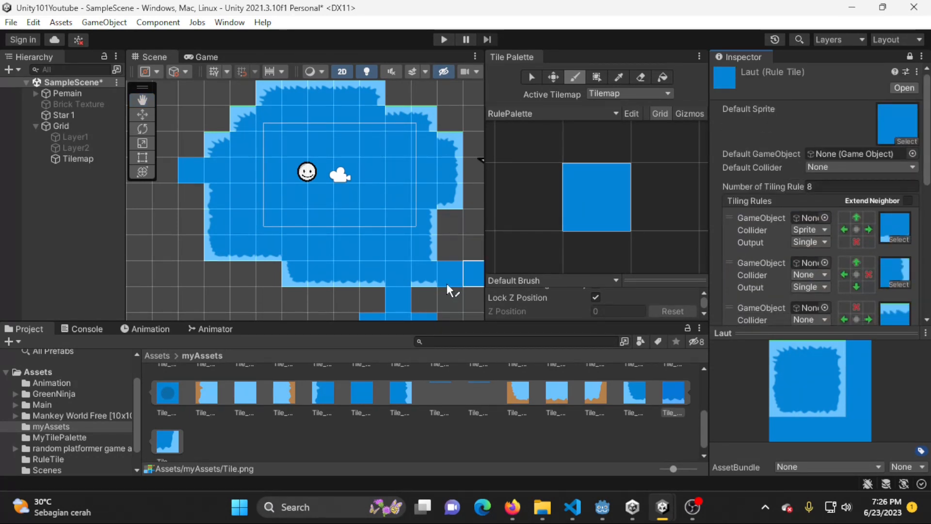
pyautogui.moveTo(377, 304); pyautogui.dragTo(362, 231, button='middle')
pyautogui.moveTo(362, 230)
pyautogui.mouseDown()
pyautogui.moveTo(405, 265)
pyautogui.moveTo(361, 200)
pyautogui.moveTo(438, 237)
pyautogui.moveTo(434, 160)
pyautogui.moveTo(346, 254)
pyautogui.moveTo(284, 247)
pyautogui.moveTo(281, 220)
pyautogui.moveTo(243, 180)
pyautogui.moveTo(209, 211)
pyautogui.mouseUp()
pyautogui.moveTo(209, 212); pyautogui.dragTo(223, 292, button='middle')
pyautogui.moveTo(196, 202)
pyautogui.mouseDown()
pyautogui.moveTo(192, 155)
pyautogui.moveTo(235, 252)
pyautogui.mouseUp()
pyautogui.moveTo(397, 201); pyautogui.dragTo(304, 195, button='middle')
pyautogui.moveTo(434, 216)
pyautogui.mouseDown()
pyautogui.moveTo(461, 226)
pyautogui.moveTo(437, 281)
pyautogui.mouseUp()
pyautogui.moveTo(288, 207); pyautogui.dragTo(324, 270, button='middle')
pyautogui.moveTo(323, 167)
pyautogui.mouseDown()
pyautogui.moveTo(378, 154)
pyautogui.moveTo(244, 140)
pyautogui.mouseUp()
pyautogui.moveTo(318, 240); pyautogui.dragTo(299, 127, button='middle')
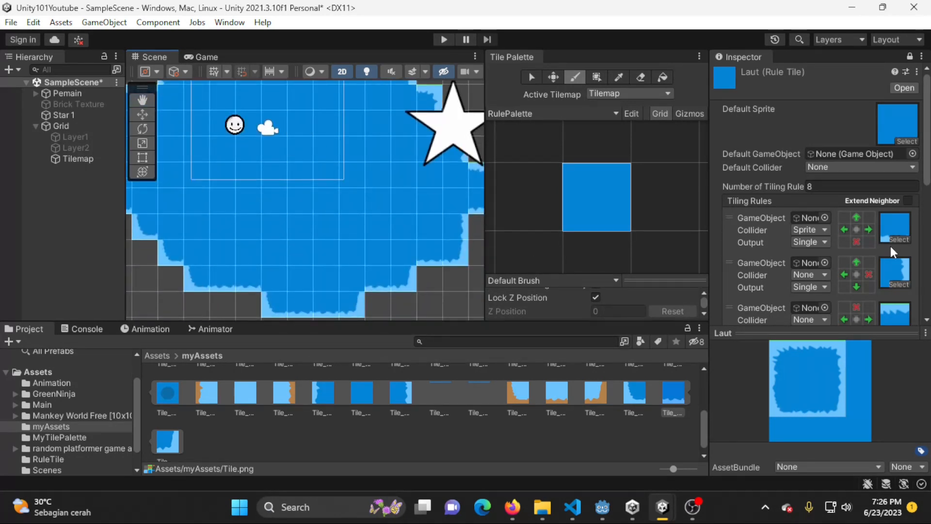
# Step: Review the neighbour conditions and sprites of all the Laut tiling rules
pyautogui.scroll(-5, 889, 243)
pyautogui.scroll(-6, 882, 255)
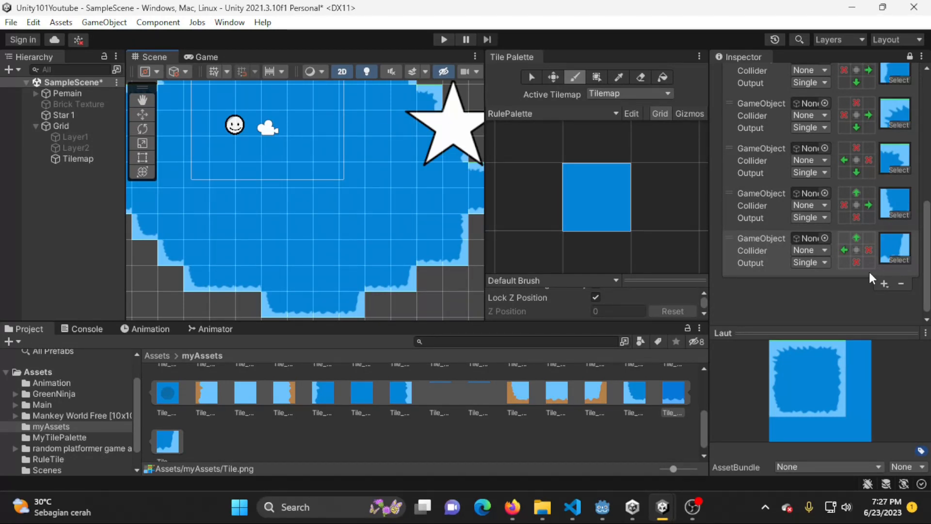
pyautogui.scroll(10, 871, 248)
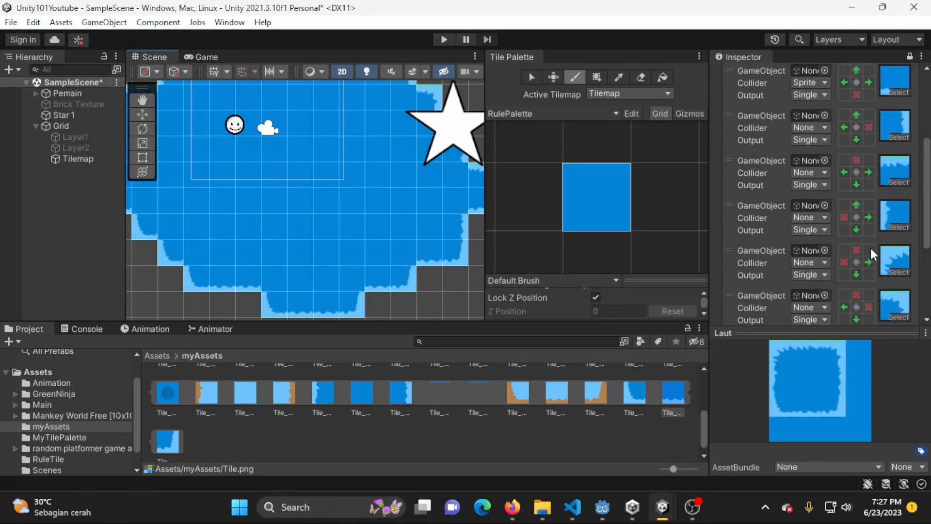
pyautogui.scroll(-10, 872, 248)
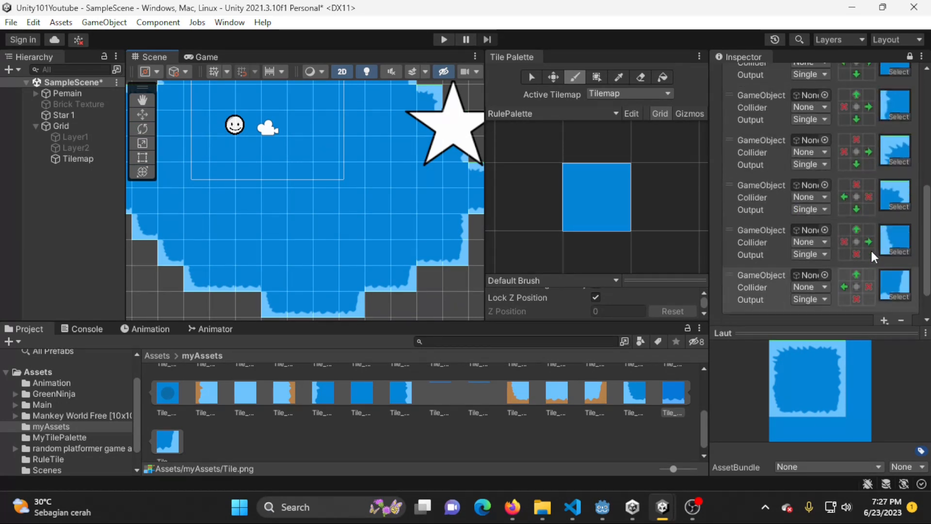
pyautogui.scroll(3, 358, 417)
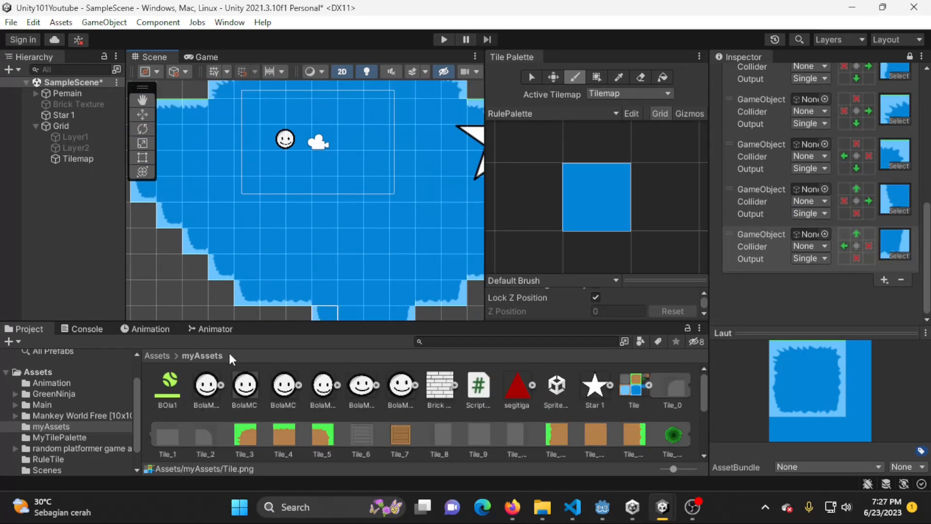
# Step: Create a new Rule Tile asset named Cosmetic in the RuleTile folder
pyautogui.click(66, 469)
pyautogui.click(67, 461)
pyautogui.rightClick(266, 405)
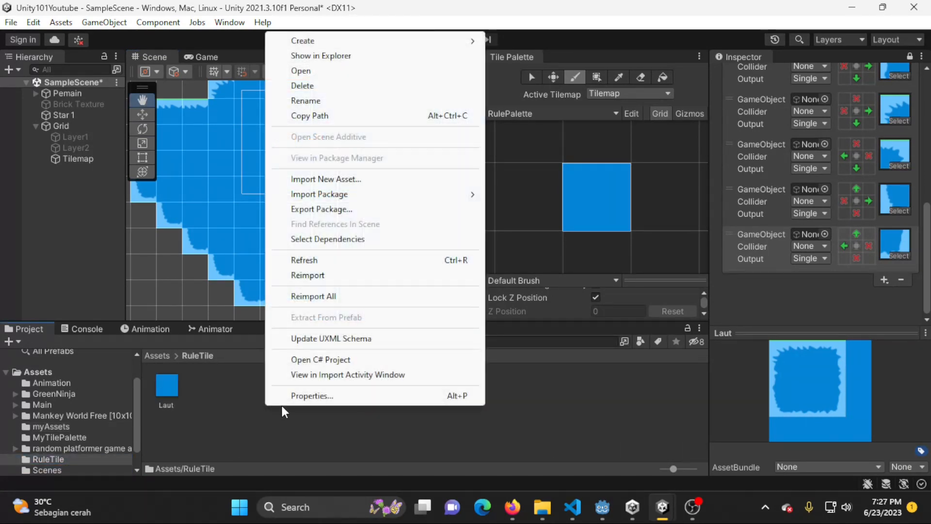
pyautogui.moveTo(370, 42)
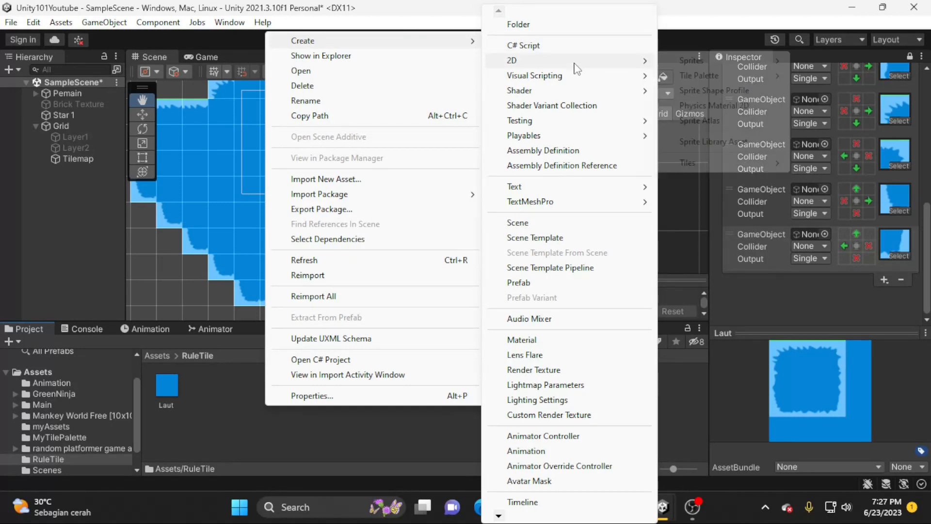
pyautogui.moveTo(576, 62)
pyautogui.moveTo(765, 165)
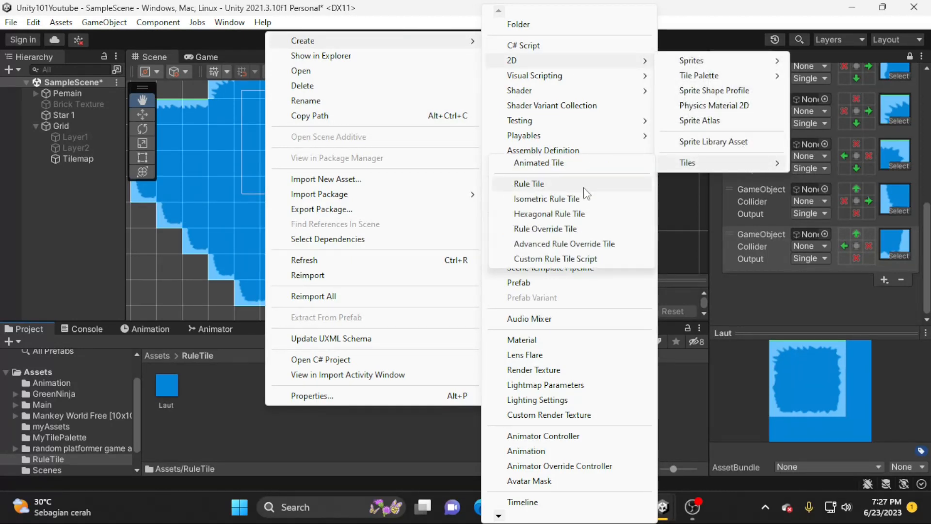
pyautogui.click(570, 185)
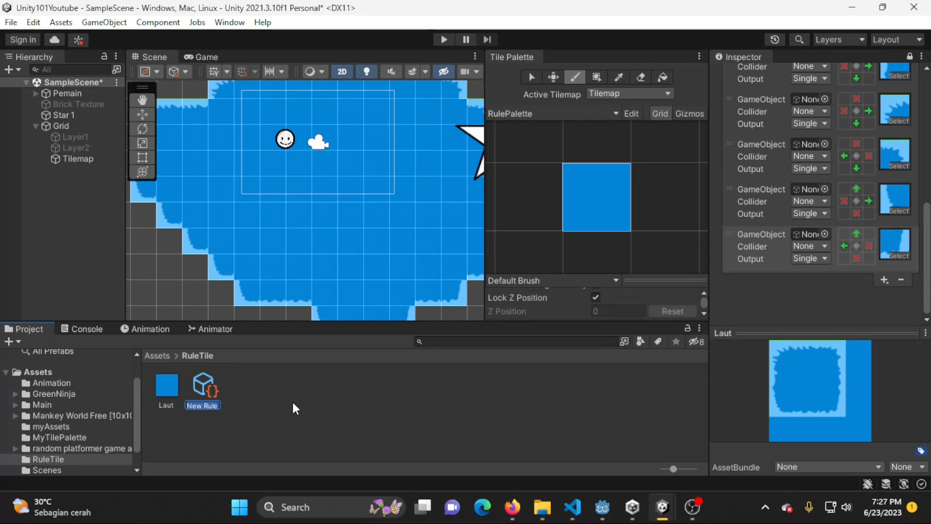
pyautogui.write('Cosmetic')
pyautogui.press('Return')
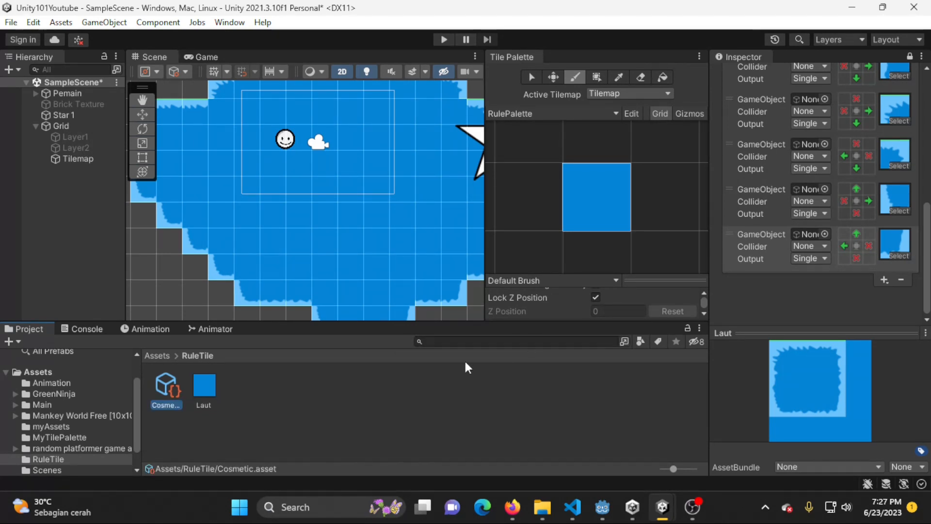
# Step: Unlock the Inspector so it shows the settings of the Cosmetic rule tile
pyautogui.click(282, 394)
pyautogui.click(160, 386)
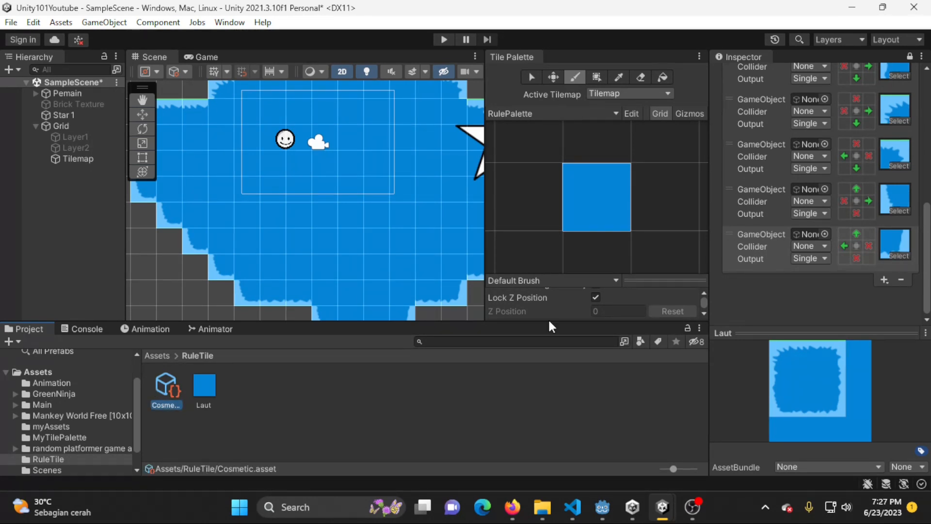
pyautogui.scroll(10, 843, 179)
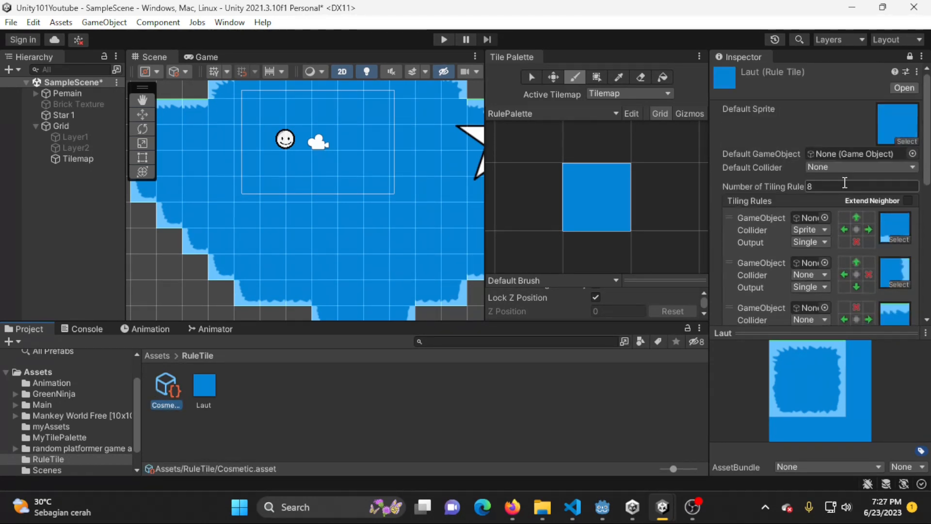
pyautogui.click(909, 56)
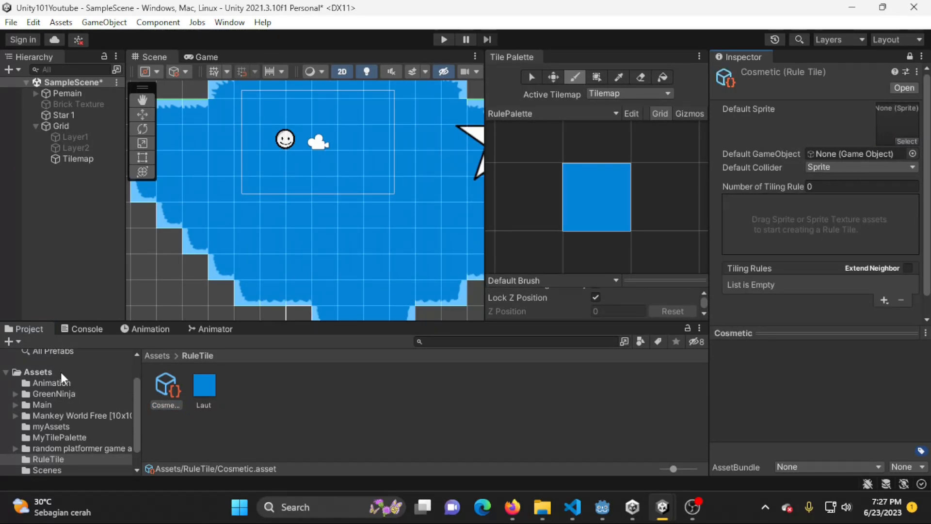
# Step: Assign the water sprite with brown rocks from the myAssets folder as the Cosmetic tile's default sprite
pyautogui.click(39, 371)
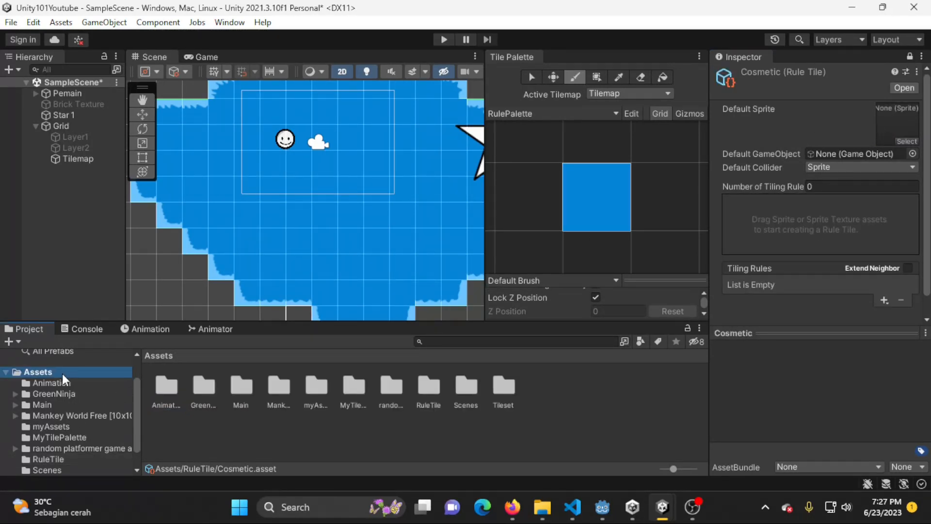
pyautogui.doubleClick(317, 388)
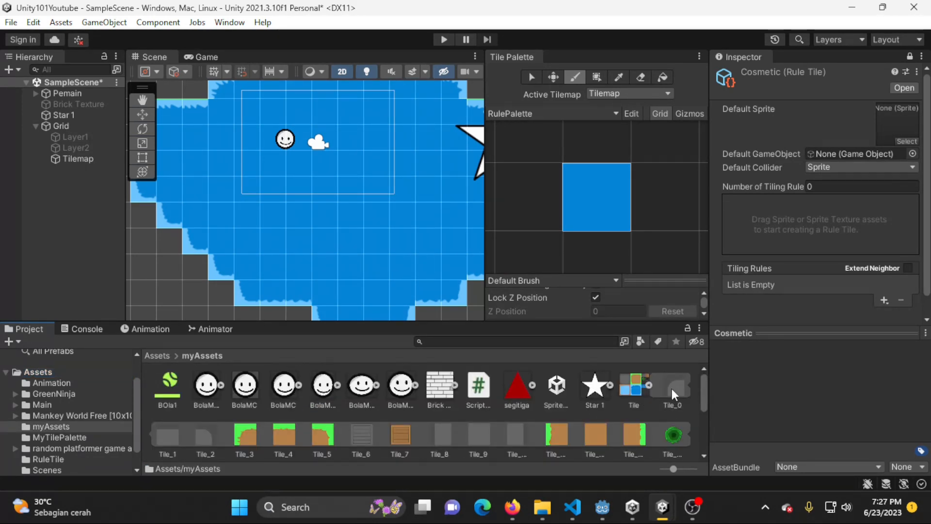
pyautogui.scroll(-3, 519, 442)
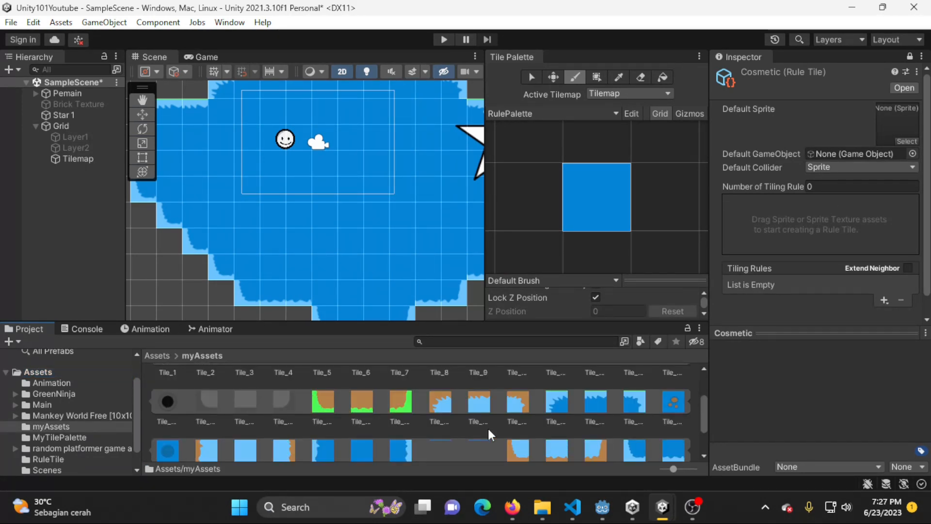
pyautogui.moveTo(674, 403); pyautogui.dragTo(893, 107)
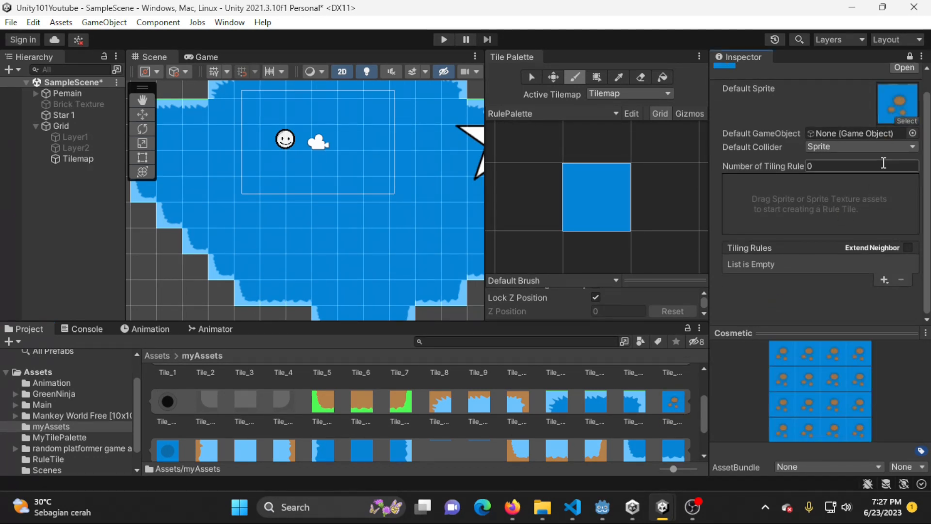
# Step: Add a tiling rule using the water sprite with the dark round spot, Tile_29, and set its output to Random
pyautogui.click(883, 280)
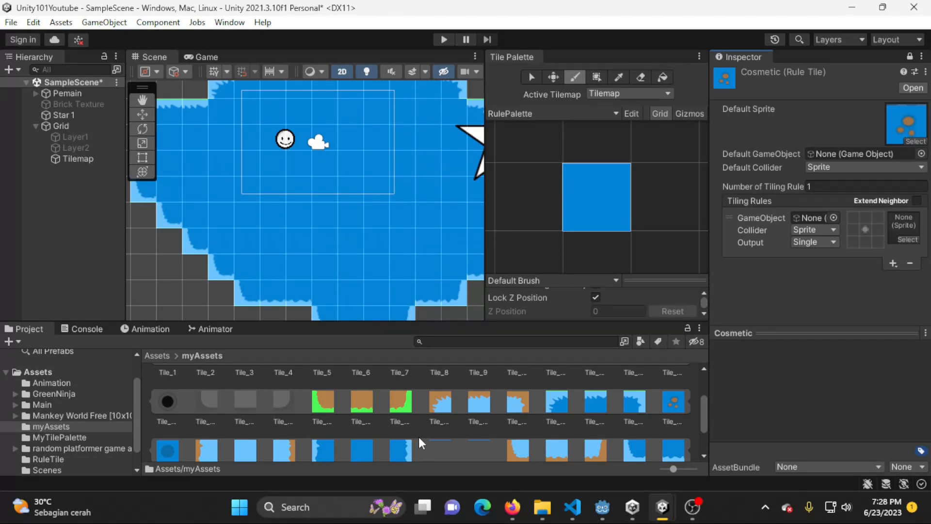
pyautogui.scroll(-1, 418, 435)
pyautogui.moveTo(151, 418); pyautogui.dragTo(902, 229)
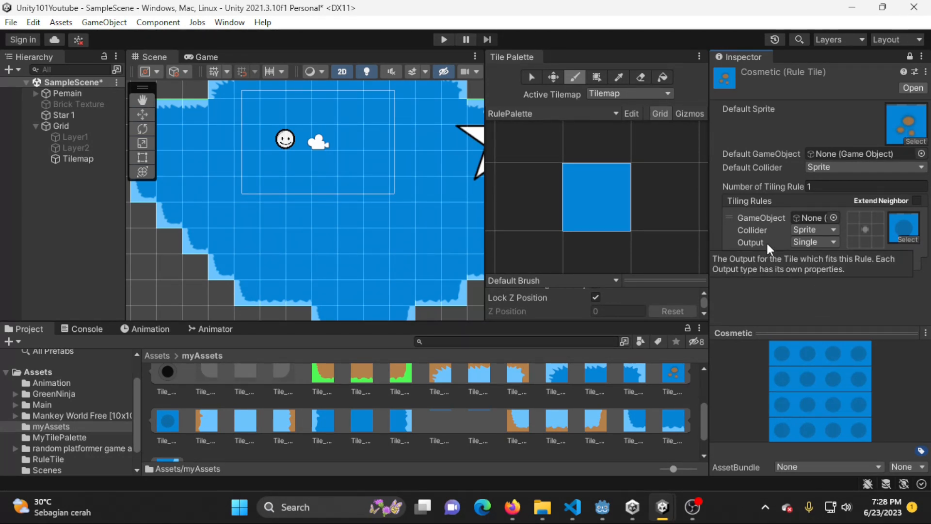
pyautogui.click(832, 241)
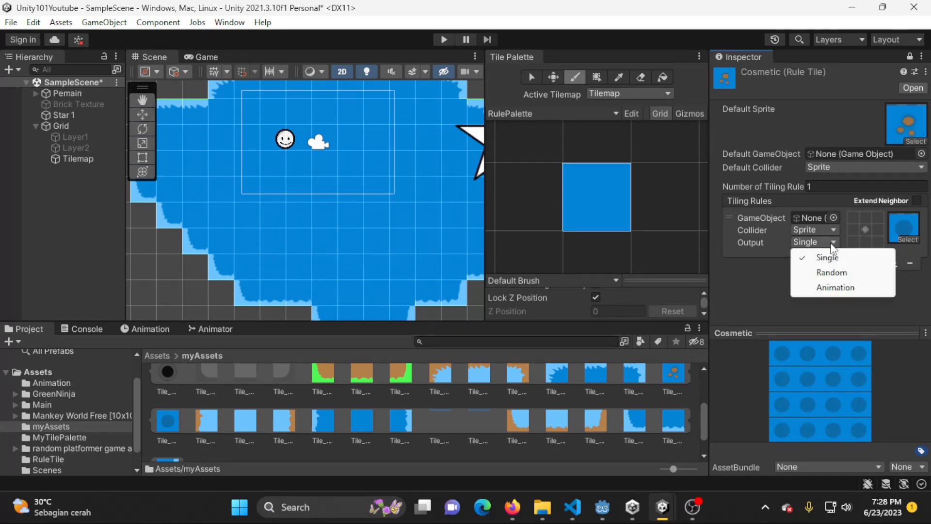
pyautogui.click(830, 272)
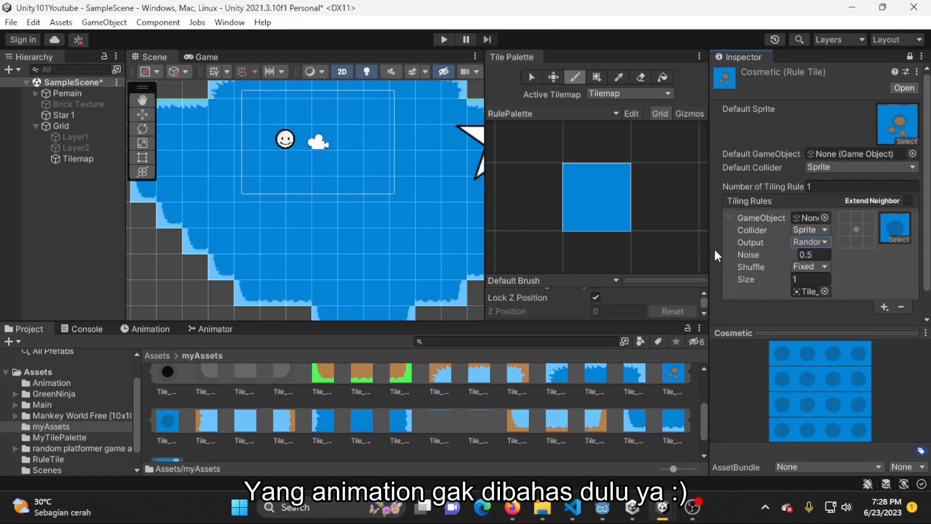
# Step: Widen the Inspector and set the random output's size to 3 sprites
pyautogui.moveTo(706, 250); pyautogui.dragTo(618, 253)
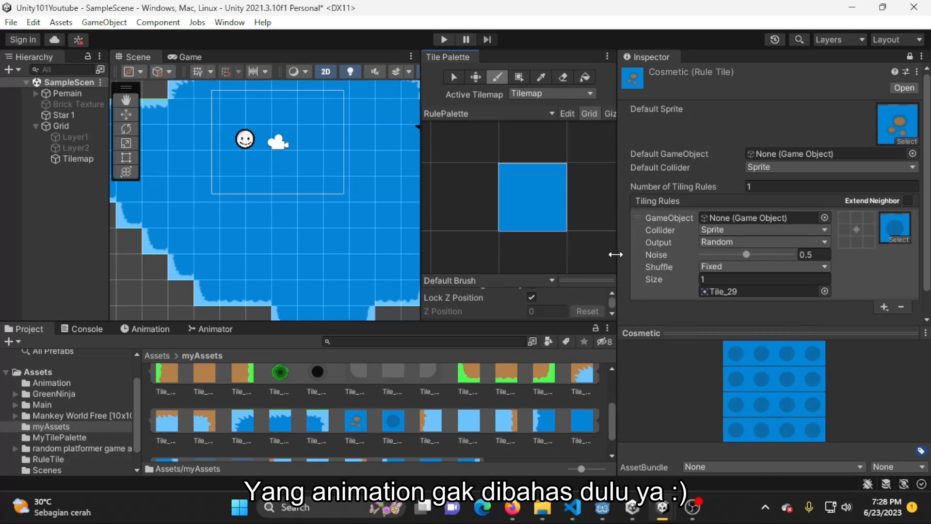
pyautogui.click(767, 290)
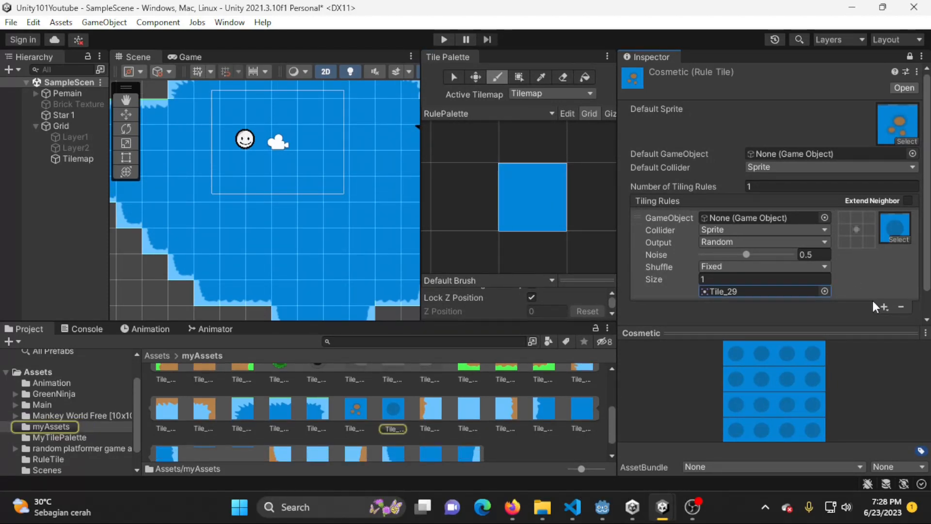
pyautogui.click(813, 267)
pyautogui.click(757, 285)
pyautogui.click(756, 279)
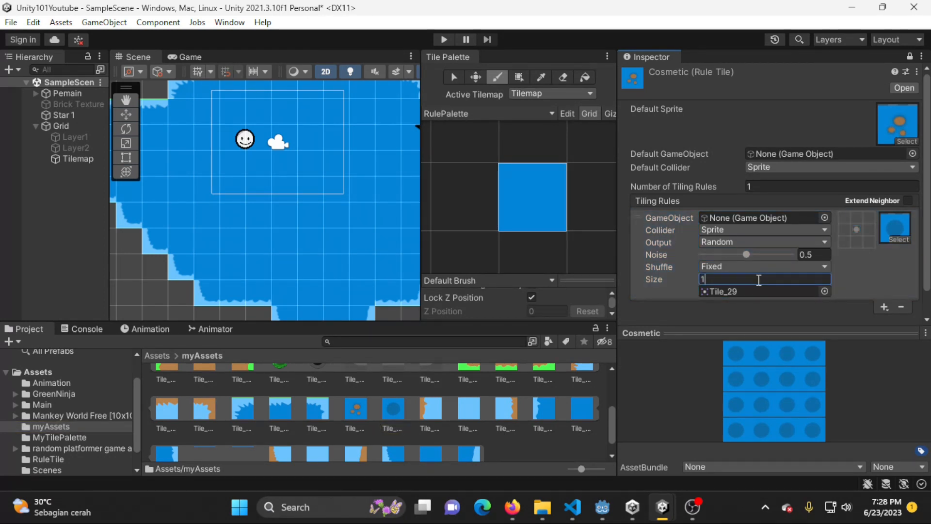
pyautogui.press('BackSpace')
pyautogui.write('3')
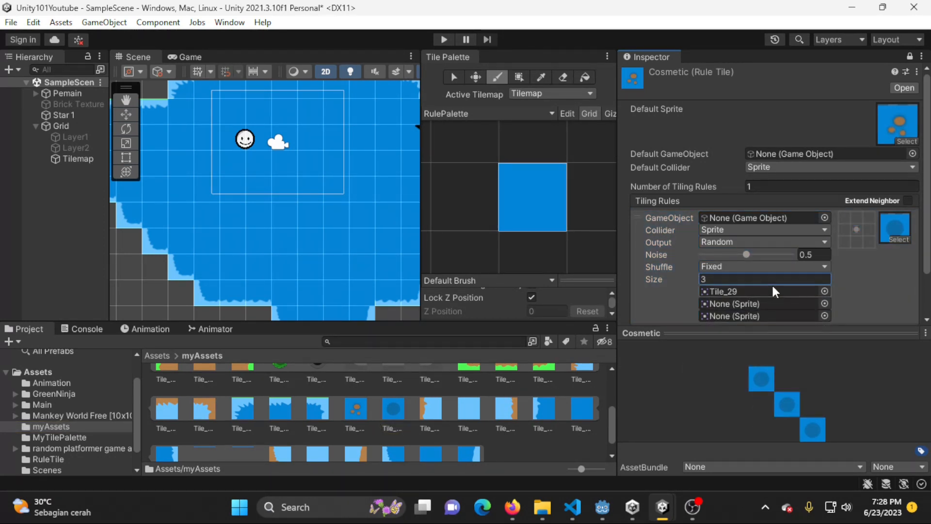
# Step: Assign the rock sprite Tile_28 and the black hole sprite Tile_15 to the two empty random sprite slots
pyautogui.moveTo(363, 409); pyautogui.dragTo(767, 252)
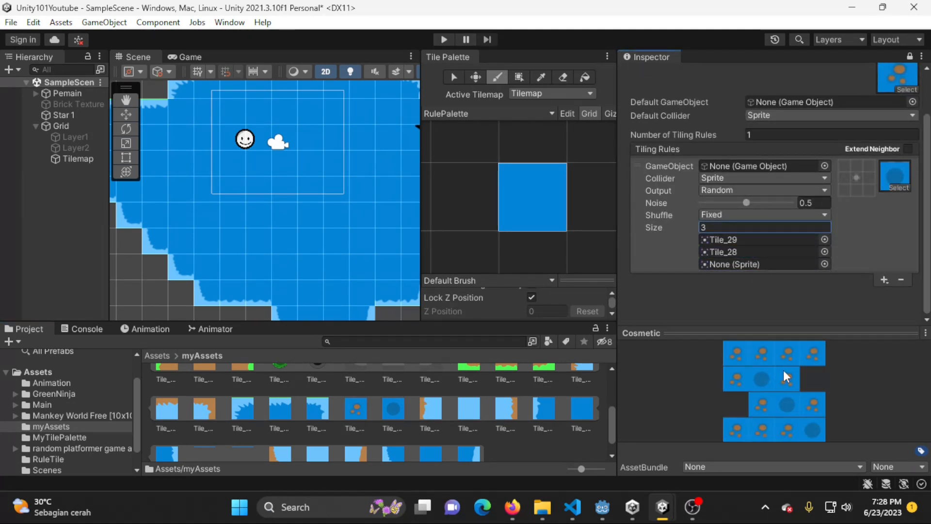
pyautogui.scroll(3, 425, 435)
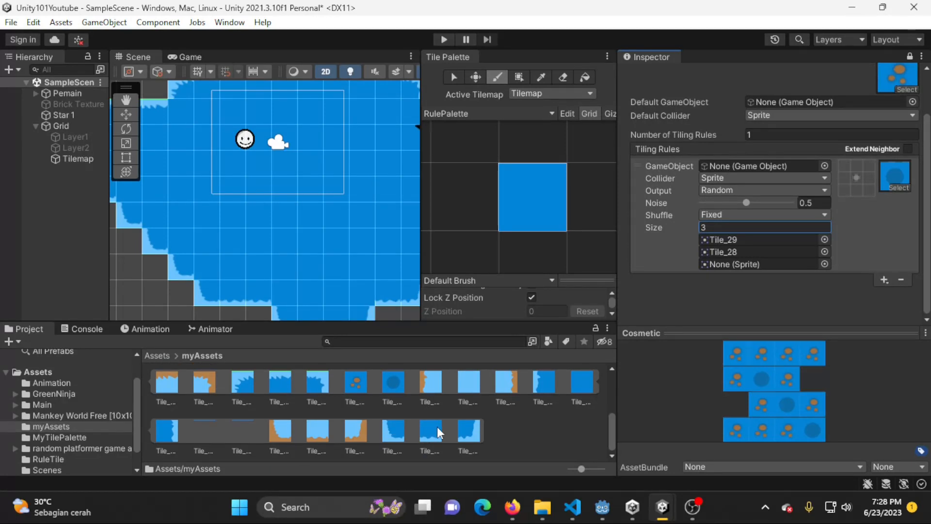
pyautogui.scroll(-2, 509, 410)
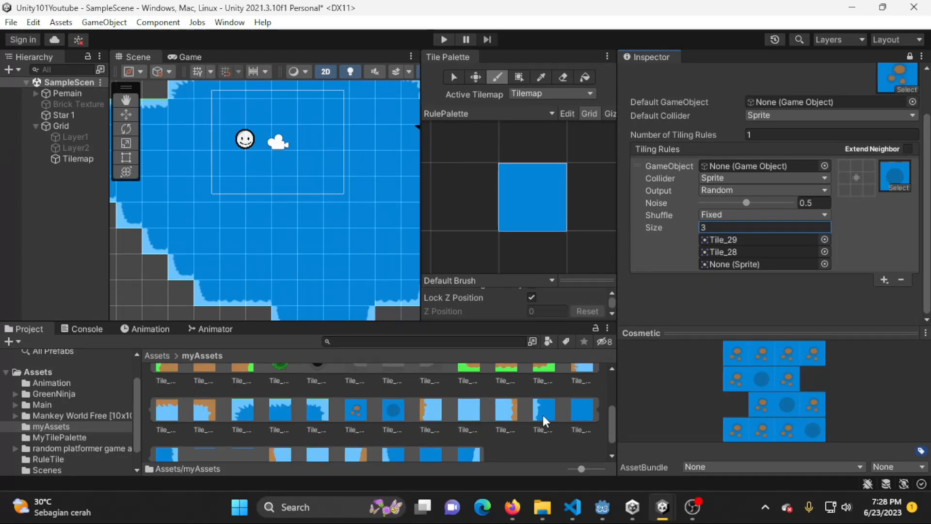
pyautogui.scroll(2, 542, 415)
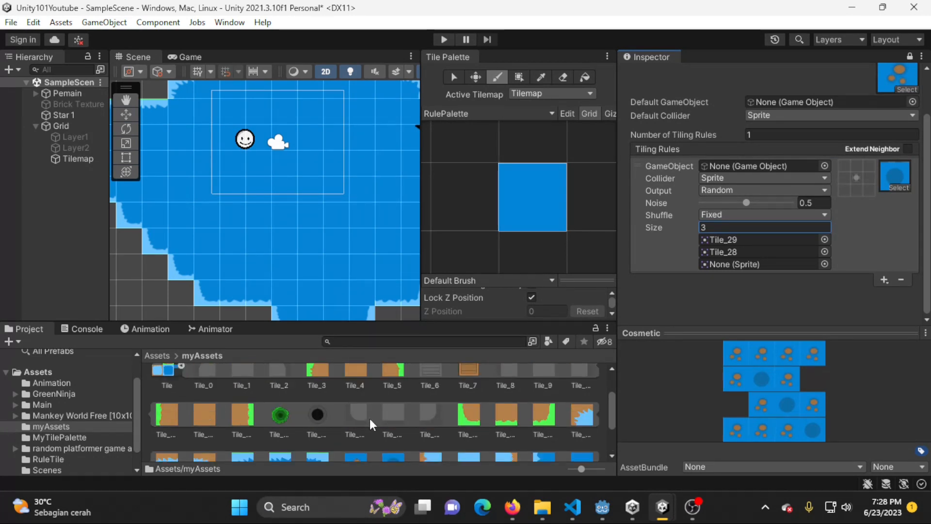
pyautogui.moveTo(317, 415); pyautogui.dragTo(764, 264)
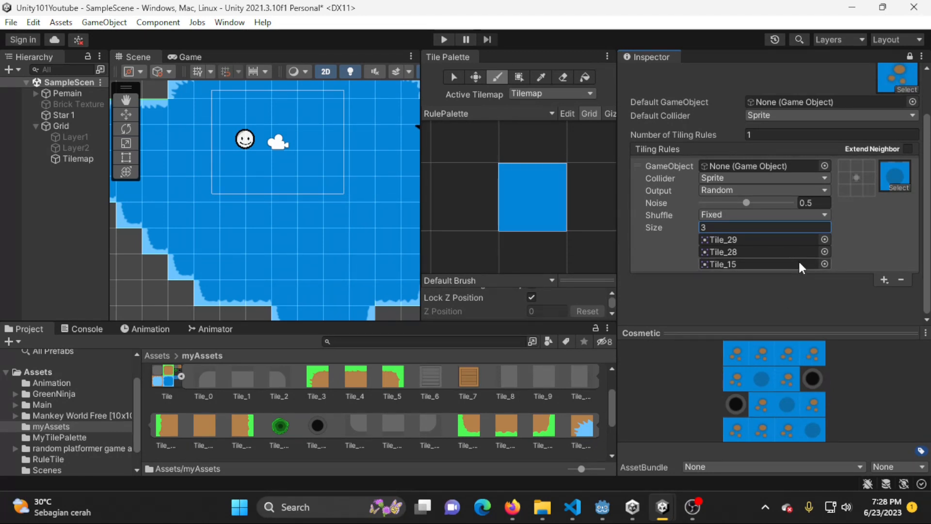
# Step: Create a second rectangular tilemap as a child of Grid
pyautogui.rightClick(63, 126)
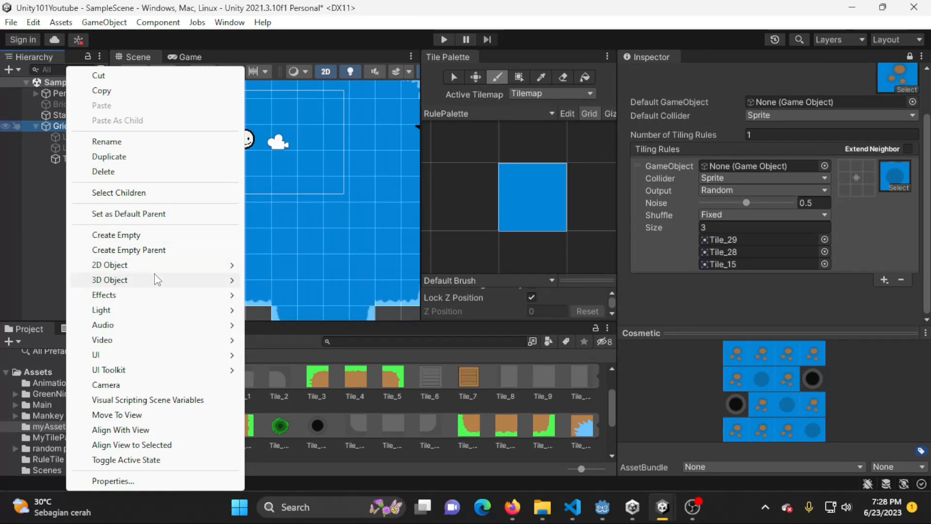
pyautogui.moveTo(158, 266)
pyautogui.moveTo(292, 303)
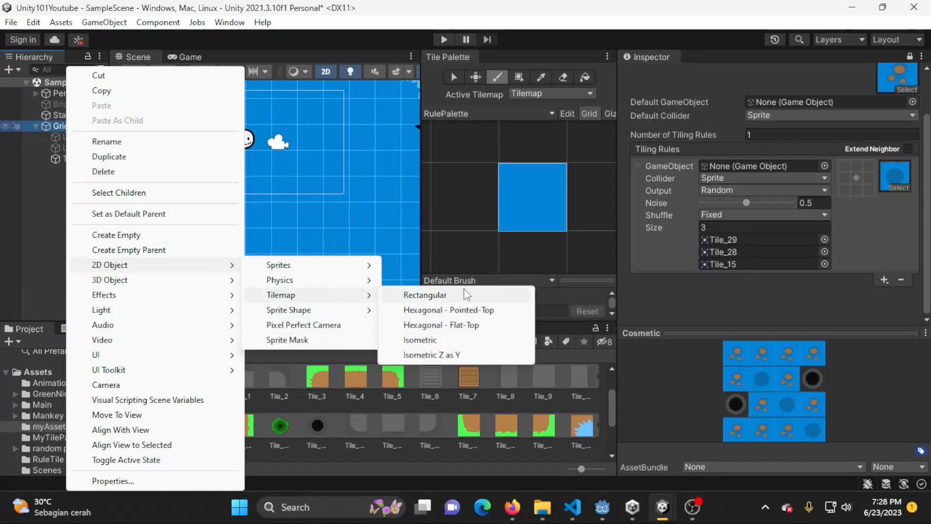
pyautogui.click(458, 297)
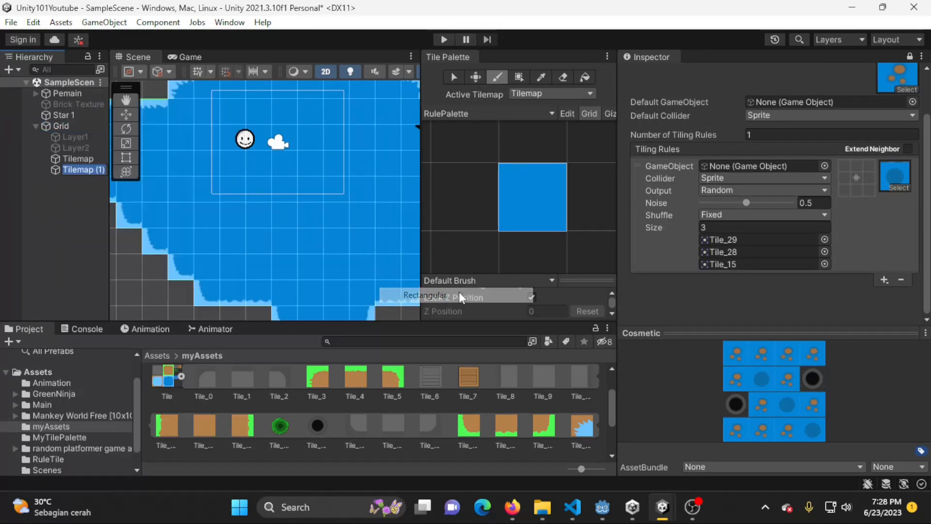
# Step: Rename the original painted Tilemap object under Grid as Laut
pyautogui.click(78, 160)
pyautogui.click(81, 160)
pyautogui.press('BackSpace')
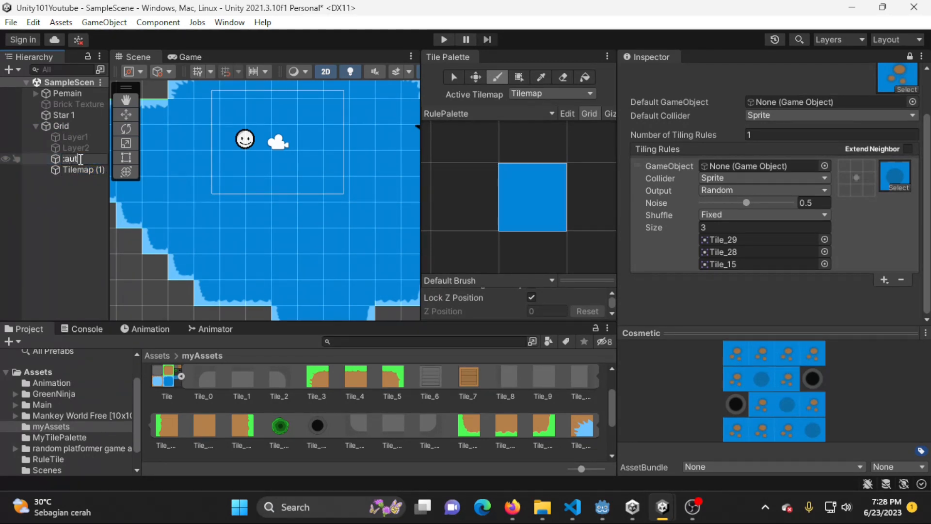
pyautogui.write('Laut')
pyautogui.press('Return')
# Step: Rename the newly created tilemap under Grid as Kosmetik
pyautogui.press('Down')
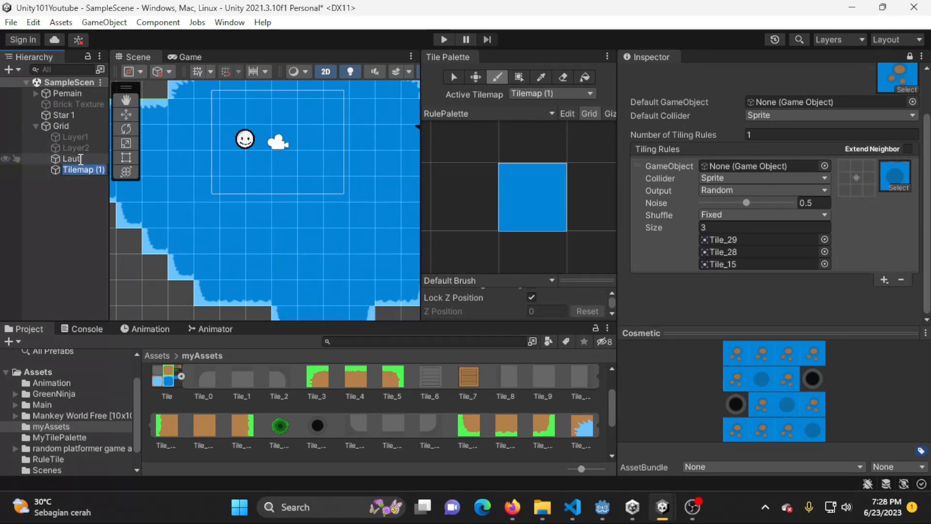
pyautogui.press('F2')
pyautogui.write('Ks')
pyautogui.press('BackSpace')
pyautogui.write('osmet')
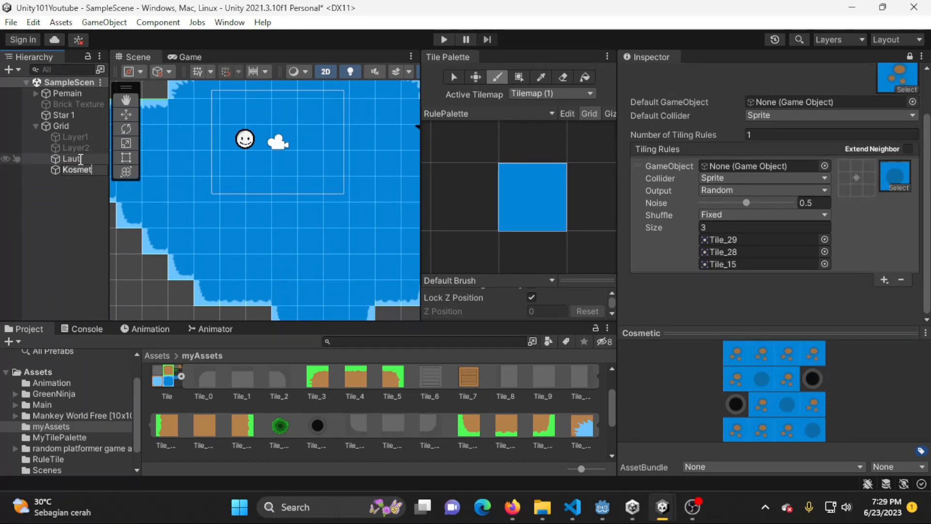
pyautogui.write('ik')
pyautogui.press('Return')
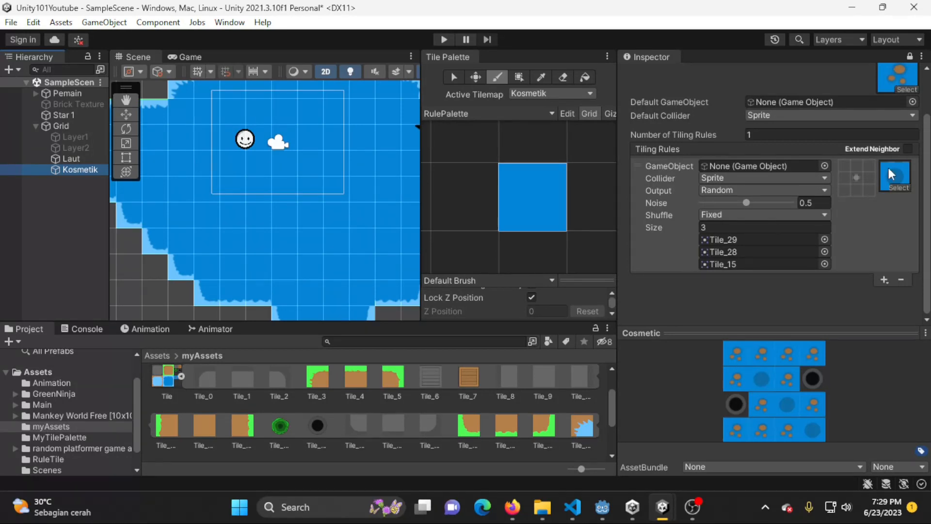
# Step: Add the Cosmetic rule tile from the RuleTile folder to RulePalette, beside the existing water tile
pyautogui.moveTo(585, 205); pyautogui.dragTo(516, 198, button='middle')
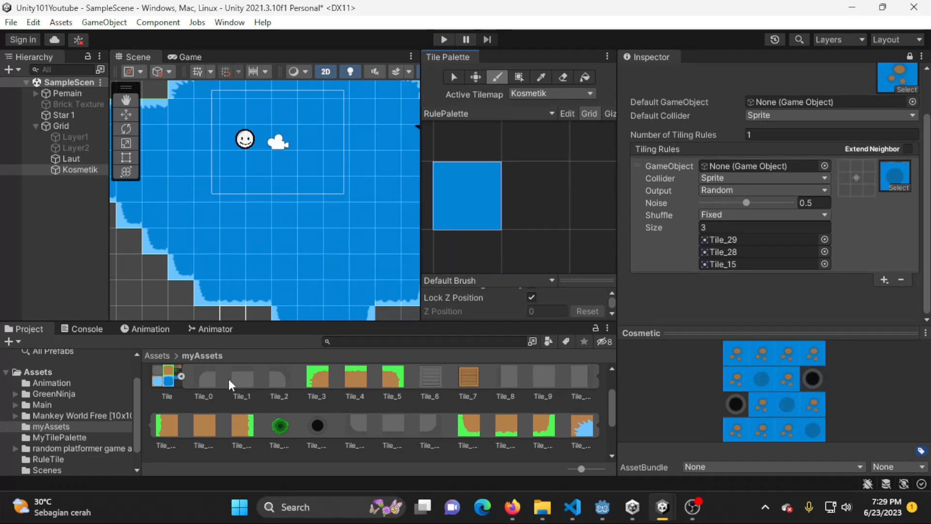
pyautogui.click(163, 355)
pyautogui.click(359, 383)
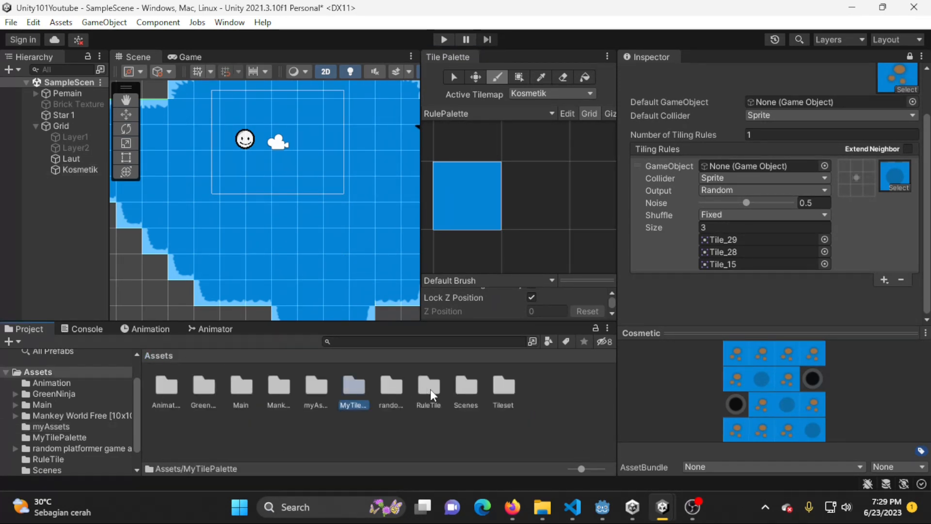
pyautogui.doubleClick(430, 386)
pyautogui.click(185, 392)
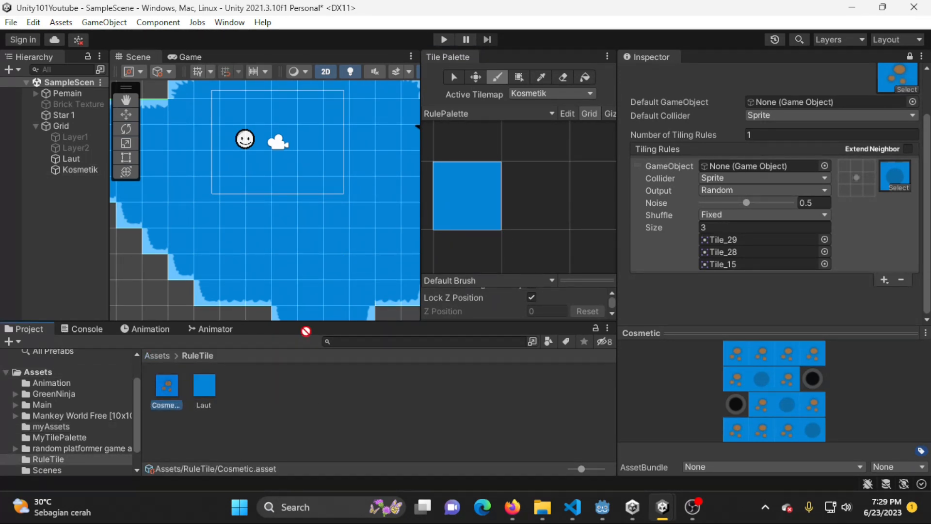
pyautogui.moveTo(306, 330); pyautogui.dragTo(571, 212)
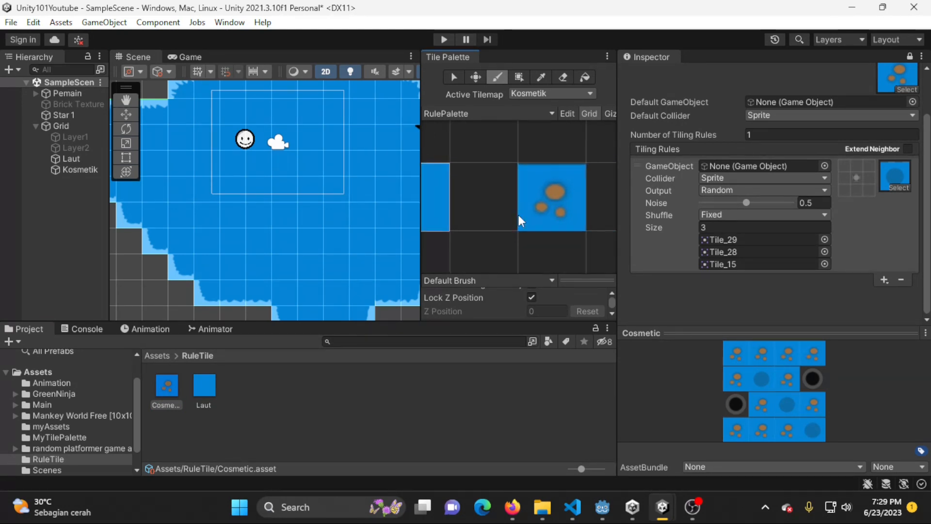
# Step: Paint two rows of the Cosmetic tile across the water below the camera frame on the Kosmetik tilemap
pyautogui.click(588, 198)
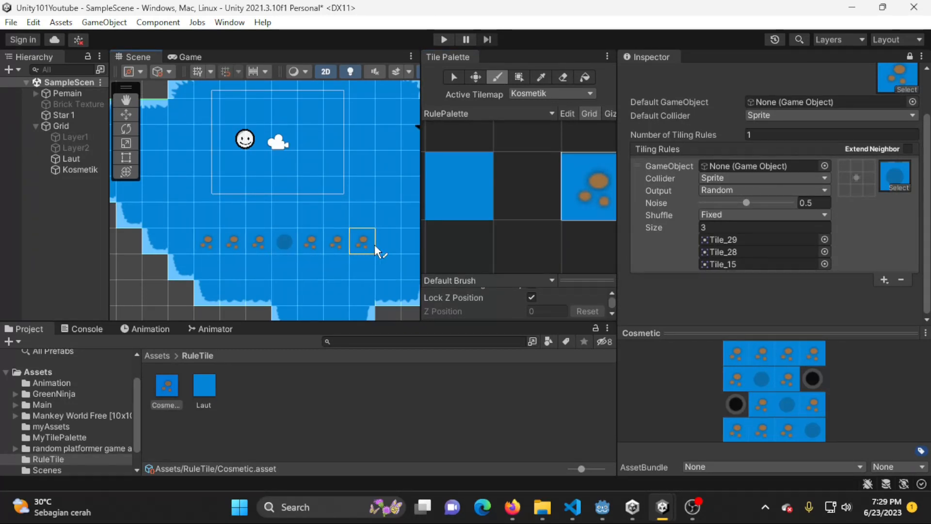
pyautogui.moveTo(387, 243)
pyautogui.mouseDown()
pyautogui.moveTo(369, 267)
pyautogui.moveTo(227, 270)
pyautogui.mouseUp()
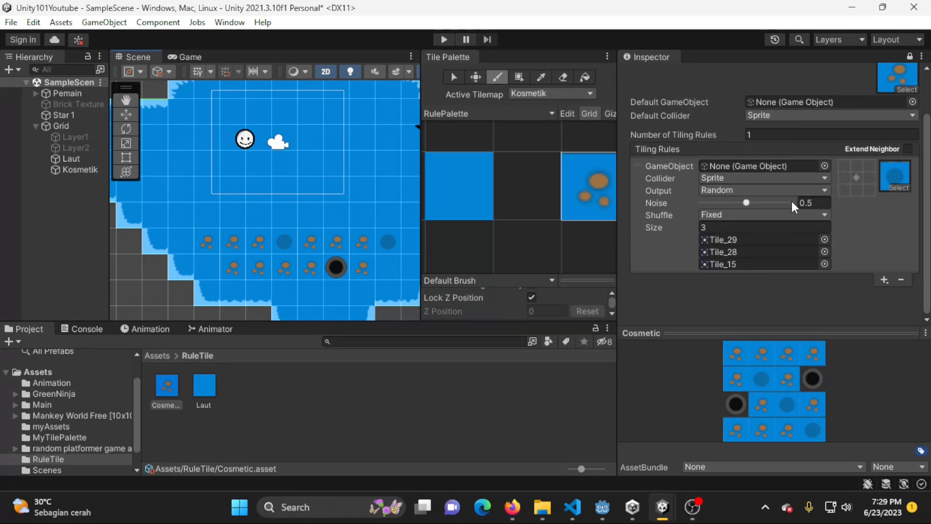
# Step: Set the noise of the Cosmetic tile's random rule to 0.584
pyautogui.click(743, 206)
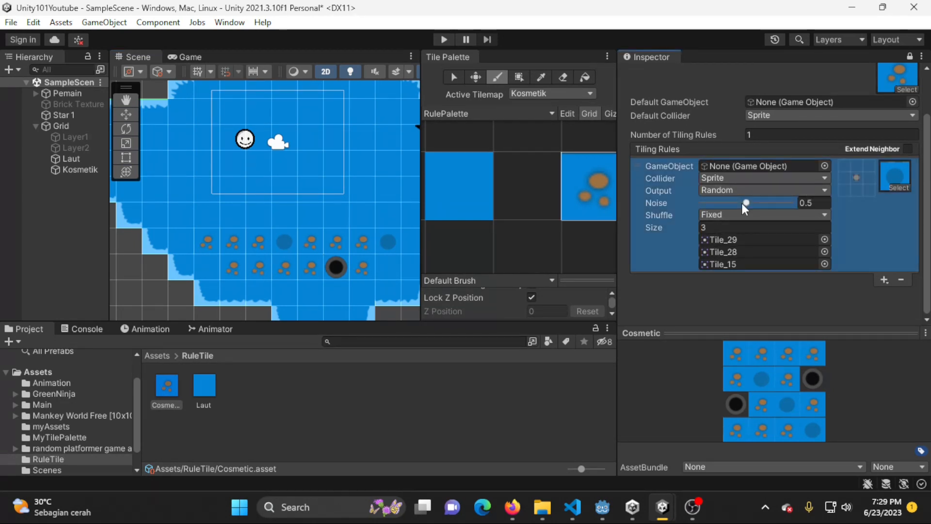
pyautogui.moveTo(748, 203)
pyautogui.mouseDown()
pyautogui.moveTo(713, 204)
pyautogui.moveTo(770, 197)
pyautogui.moveTo(754, 199)
pyautogui.mouseUp()
# Step: Try the Rotated, Mirror X, Mirror Y and Mirror XY shuffle modes on the Cosmetic rule and return it to Fixed
pyautogui.click(810, 215)
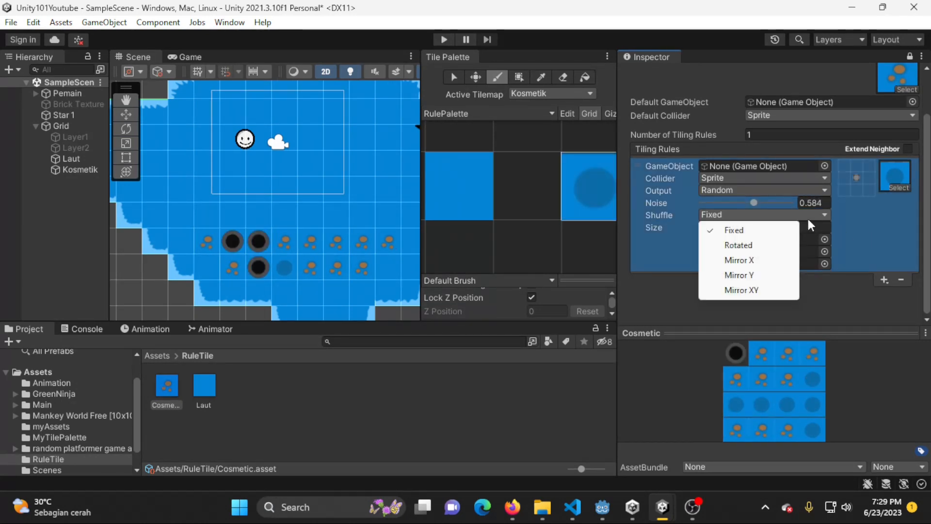
pyautogui.click(756, 245)
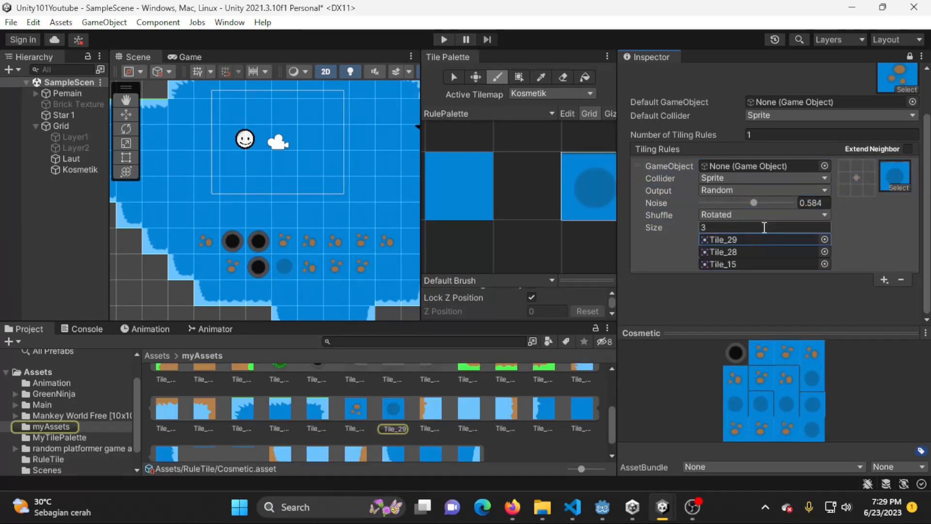
pyautogui.click(772, 213)
pyautogui.click(769, 261)
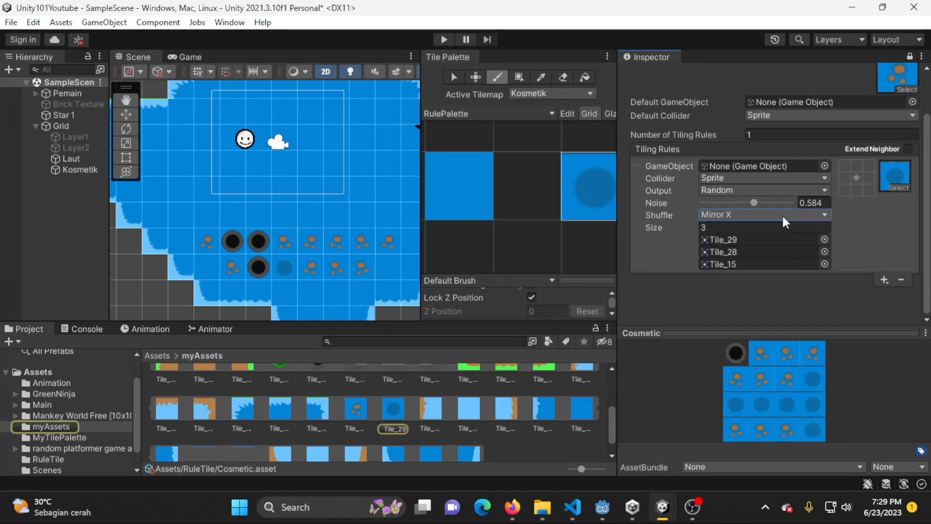
pyautogui.click(781, 214)
pyautogui.click(769, 275)
pyautogui.click(783, 214)
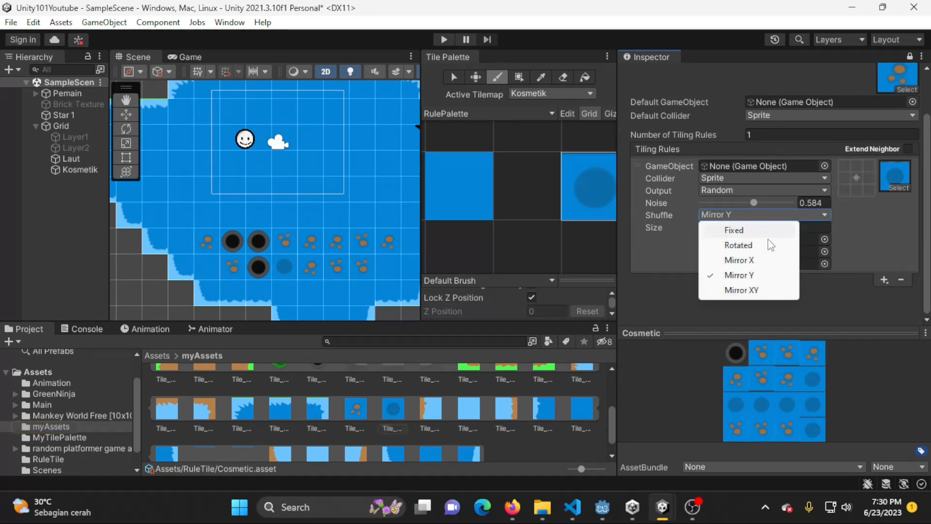
pyautogui.click(757, 290)
pyautogui.click(769, 217)
pyautogui.click(761, 230)
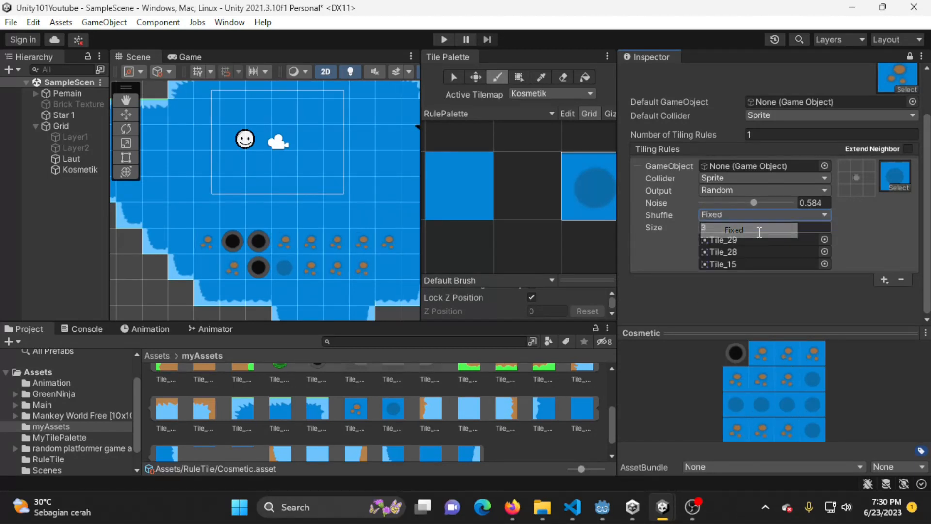
# Step: Set the Cosmetic rule's shuffle to Rotated and its collider to None
pyautogui.click(758, 215)
pyautogui.click(759, 246)
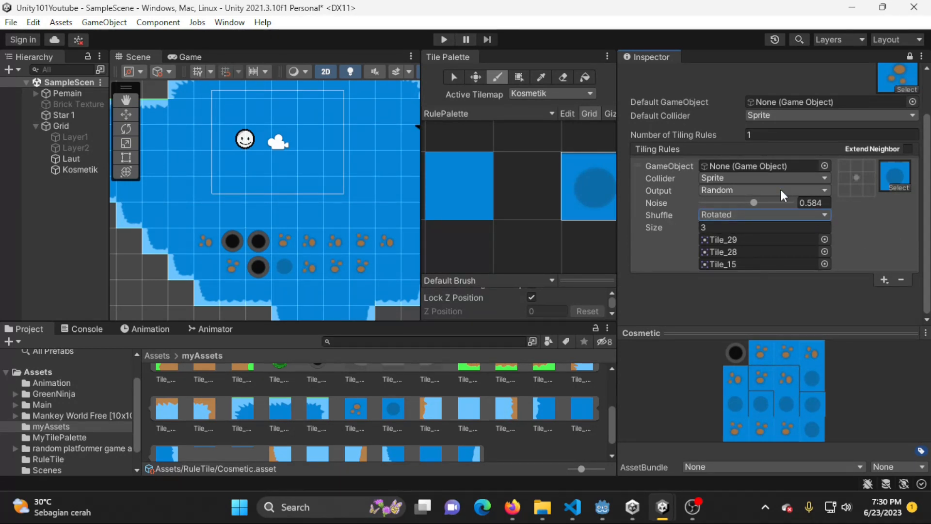
pyautogui.click(767, 175)
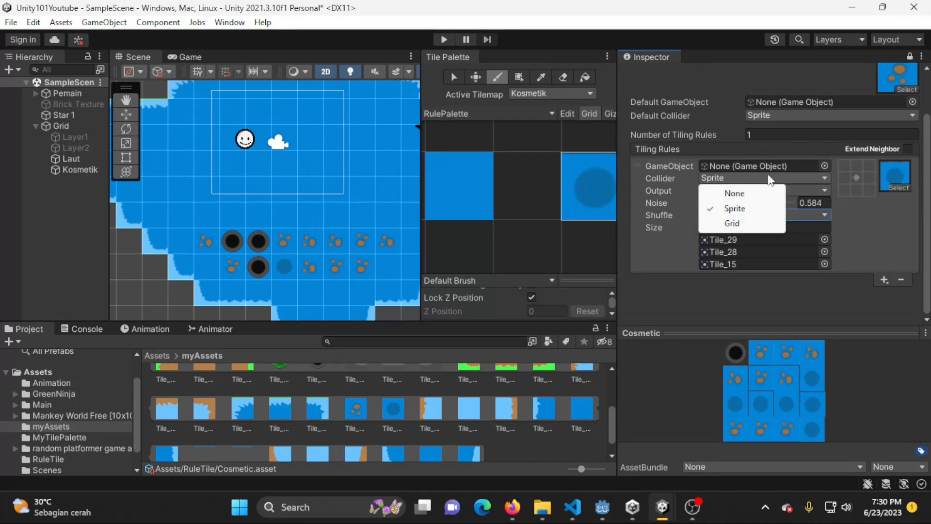
pyautogui.click(739, 222)
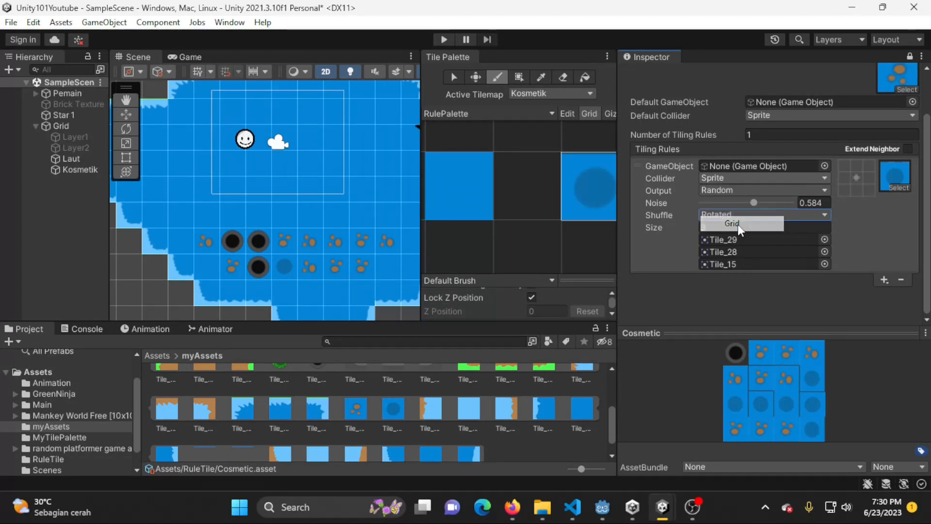
pyautogui.click(763, 177)
pyautogui.click(740, 194)
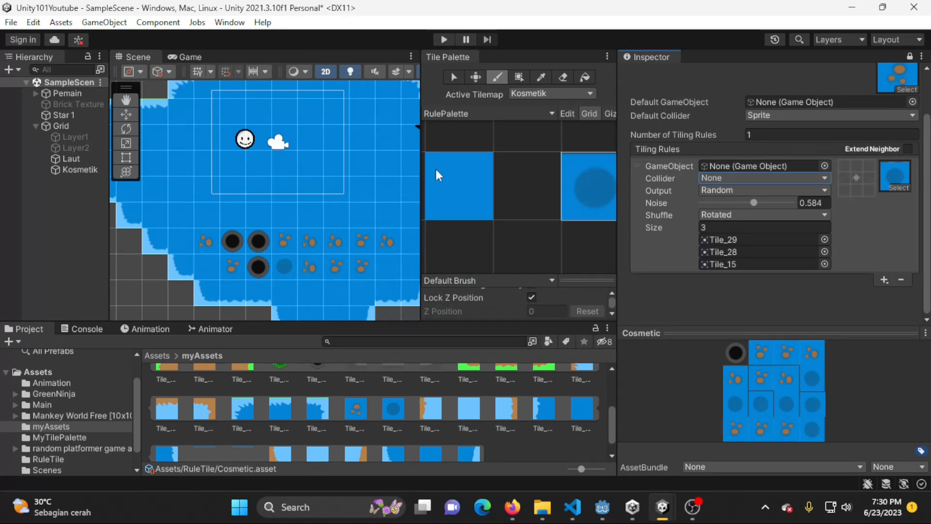
# Step: Paint more Cosmetic tiles down both sides of the camera frame and erase a few from the two rows below it
pyautogui.moveTo(353, 111); pyautogui.dragTo(385, 221)
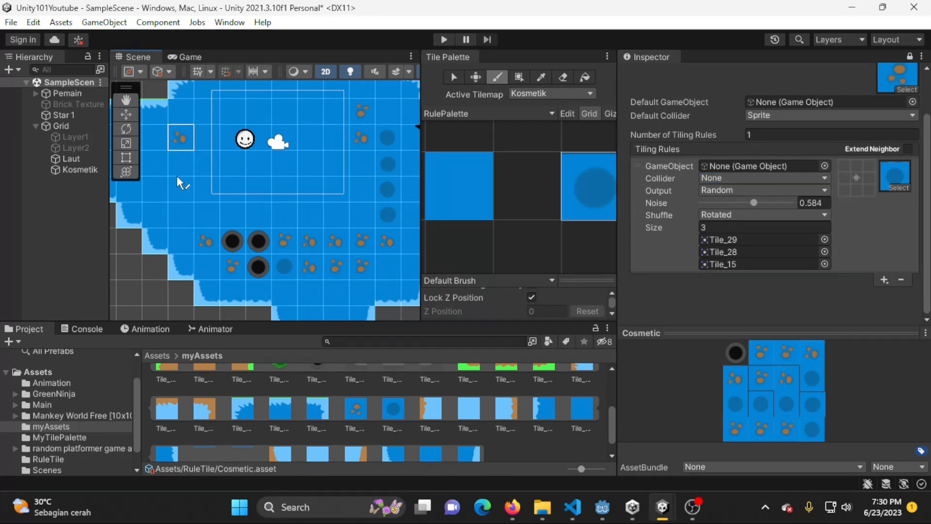
pyautogui.moveTo(176, 175); pyautogui.dragTo(219, 205)
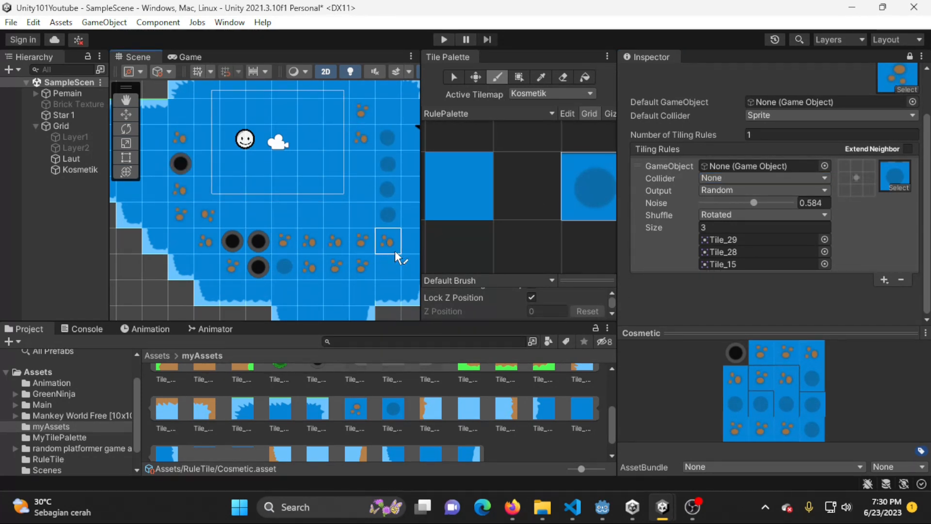
pyautogui.moveTo(394, 251)
pyautogui.keyDown('shift'); pyautogui.mouseDown()
pyautogui.moveTo(304, 269)
pyautogui.moveTo(312, 250)
pyautogui.moveTo(313, 263)
pyautogui.mouseUp(); pyautogui.keyUp('shift')
pyautogui.press('capslock')
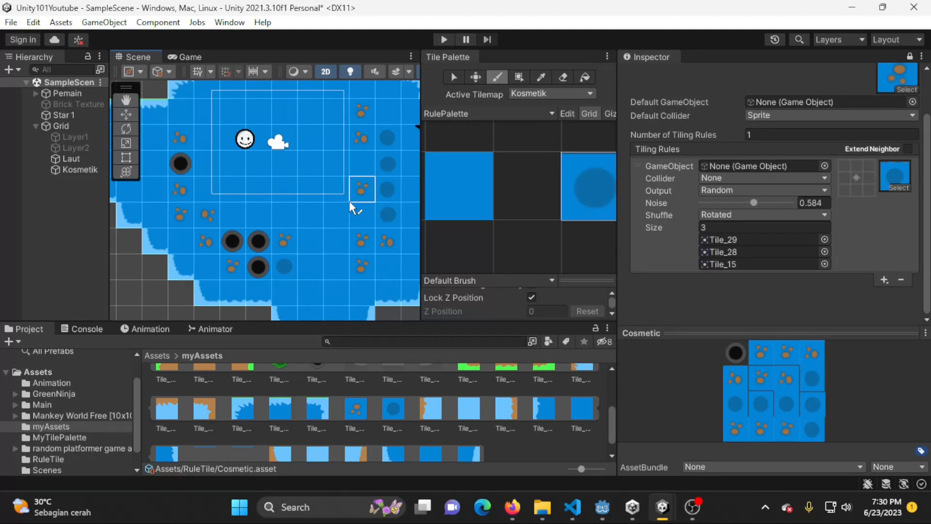
pyautogui.moveTo(349, 201); pyautogui.dragTo(322, 182, button='middle')
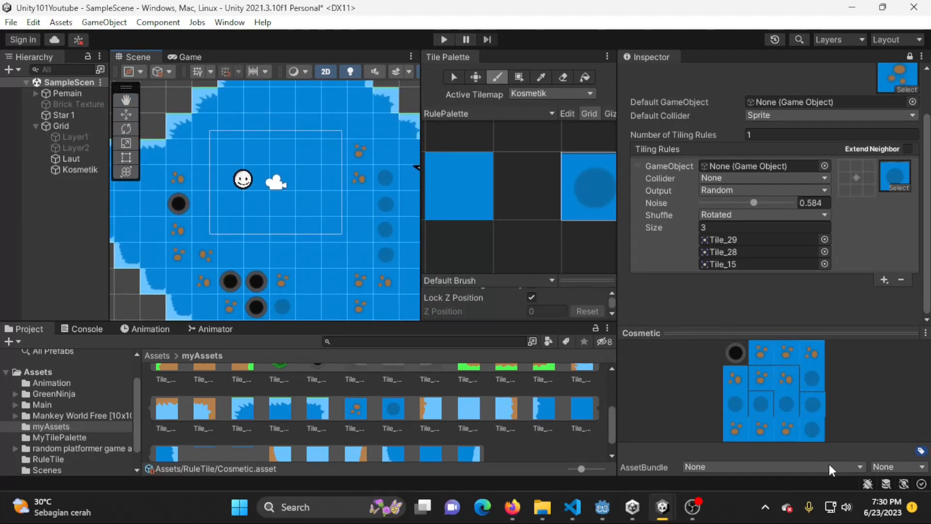